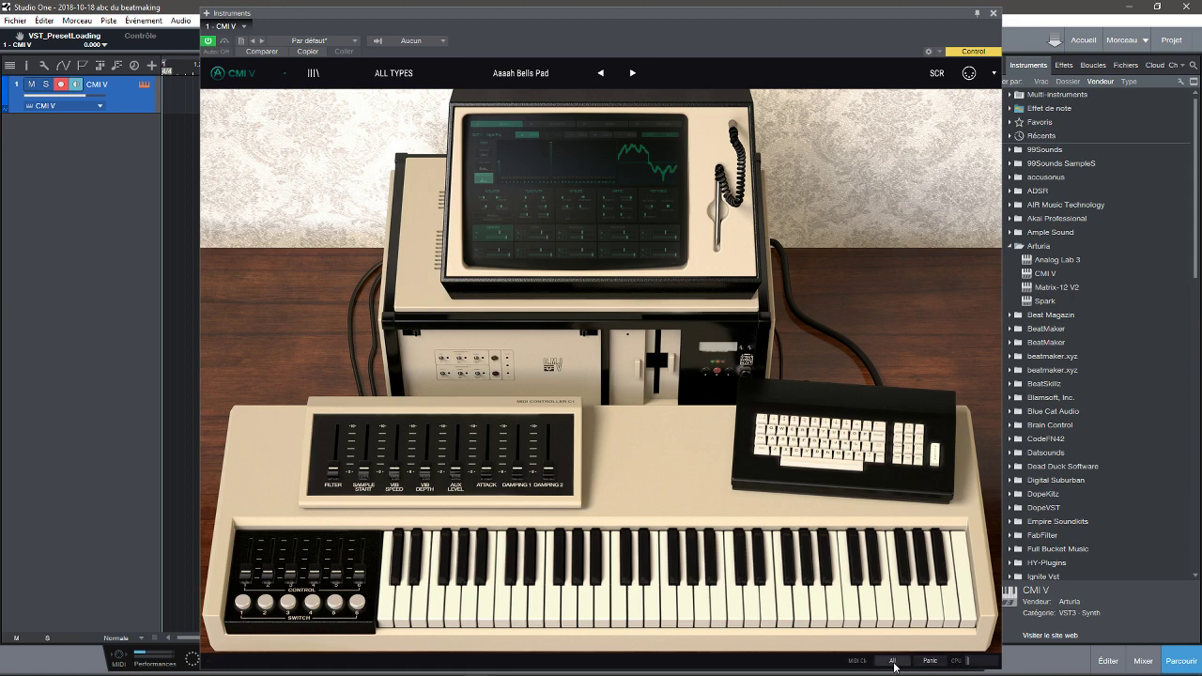
Look over the MIDI channel choices and try the Sample Start fader up and back down
{"action": "left_click", "coordinate": [892, 662]}
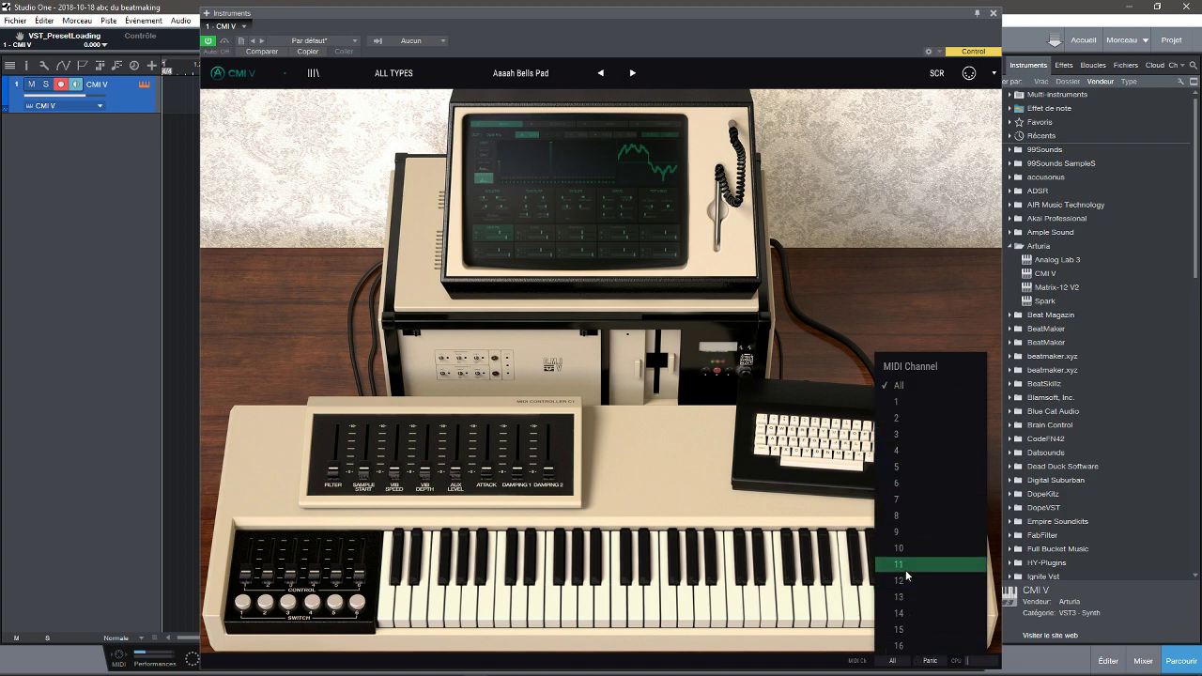
{"action": "left_click", "coordinate": [851, 254]}
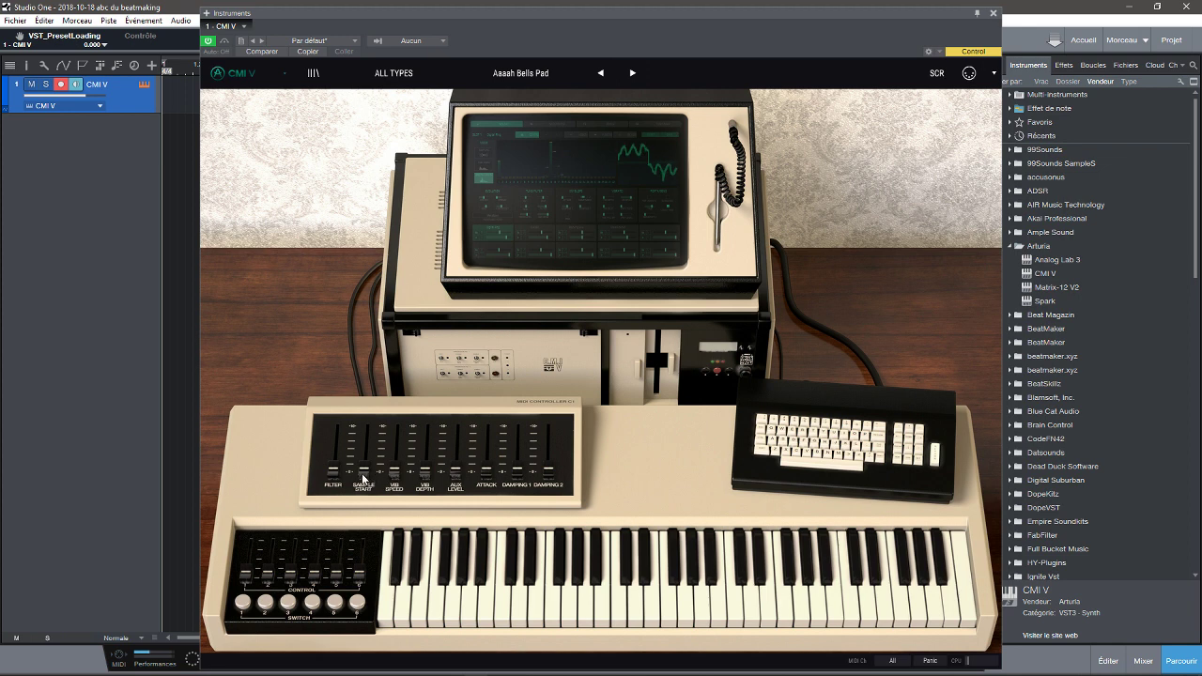
{"action": "left_click_drag", "start_coordinate": [363, 470], "coordinate": [365, 420]}
{"action": "left_click_drag", "start_coordinate": [366, 466], "coordinate": [367, 509]}
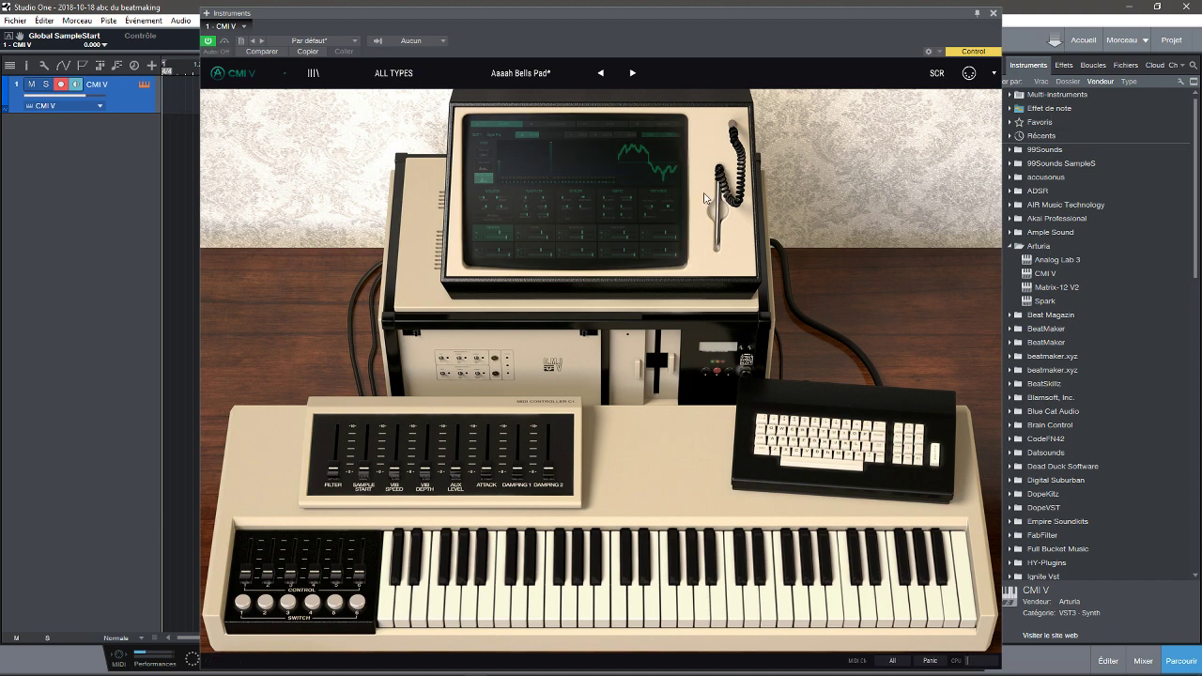
Show the CMI V's enlarged screen view and load the Bass preset from the Bass category
{"action": "left_click", "coordinate": [568, 196]}
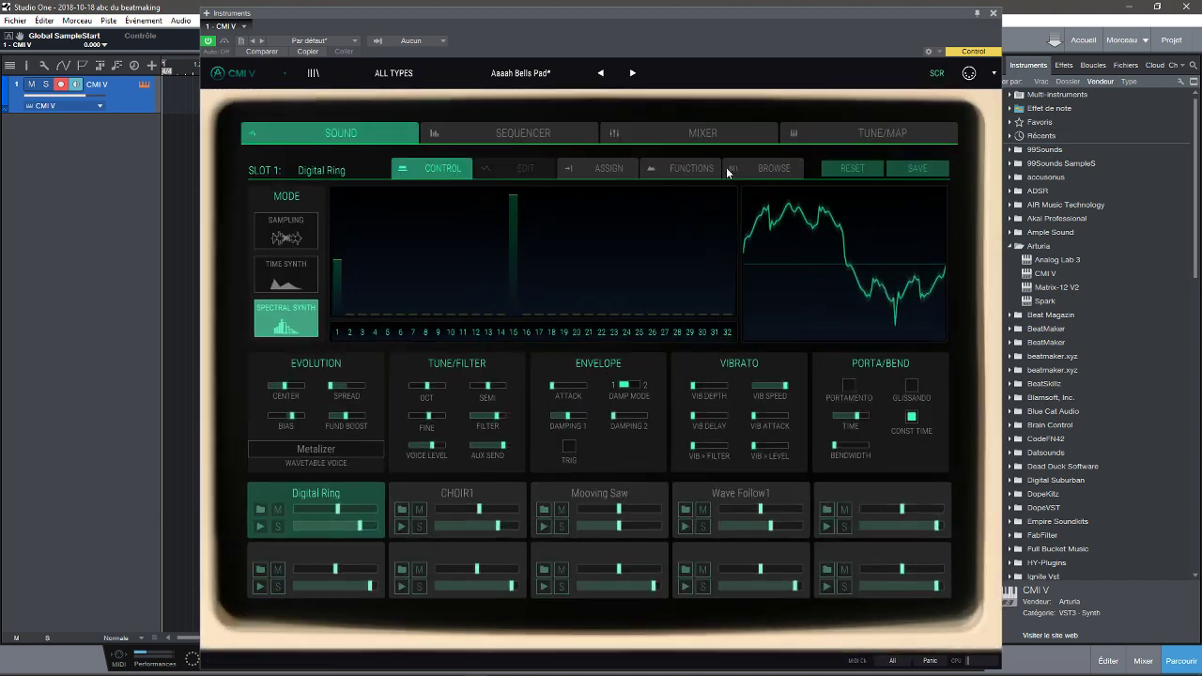
{"action": "left_click", "coordinate": [937, 77]}
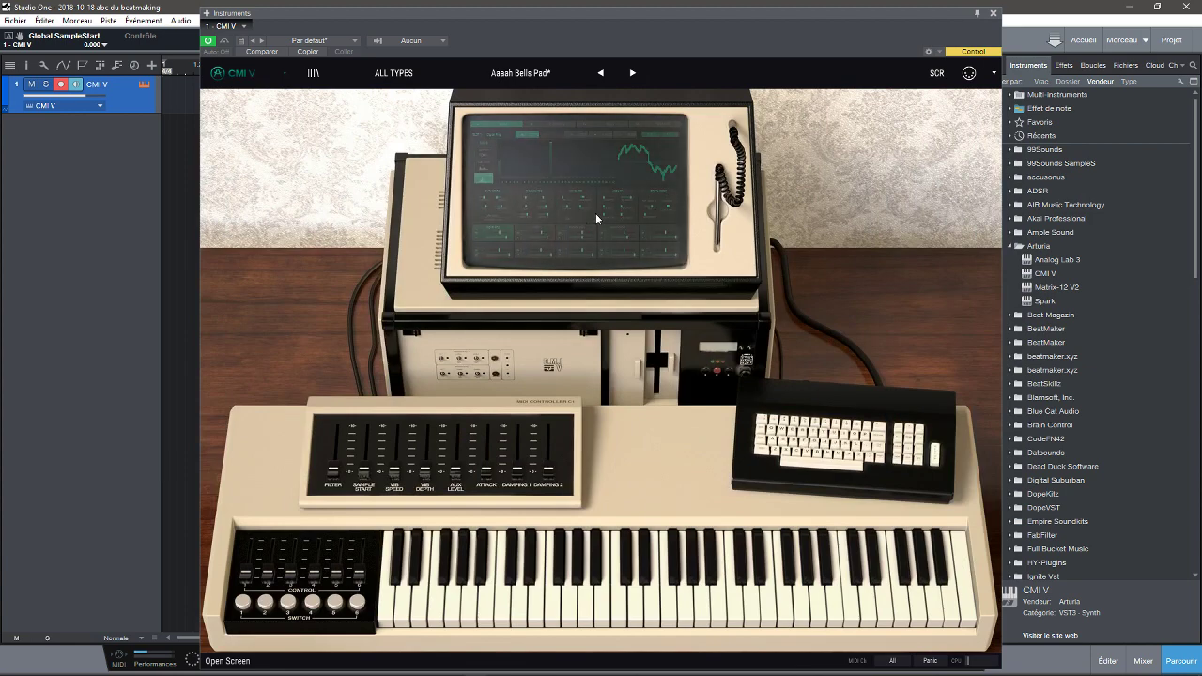
{"action": "left_click", "coordinate": [596, 217]}
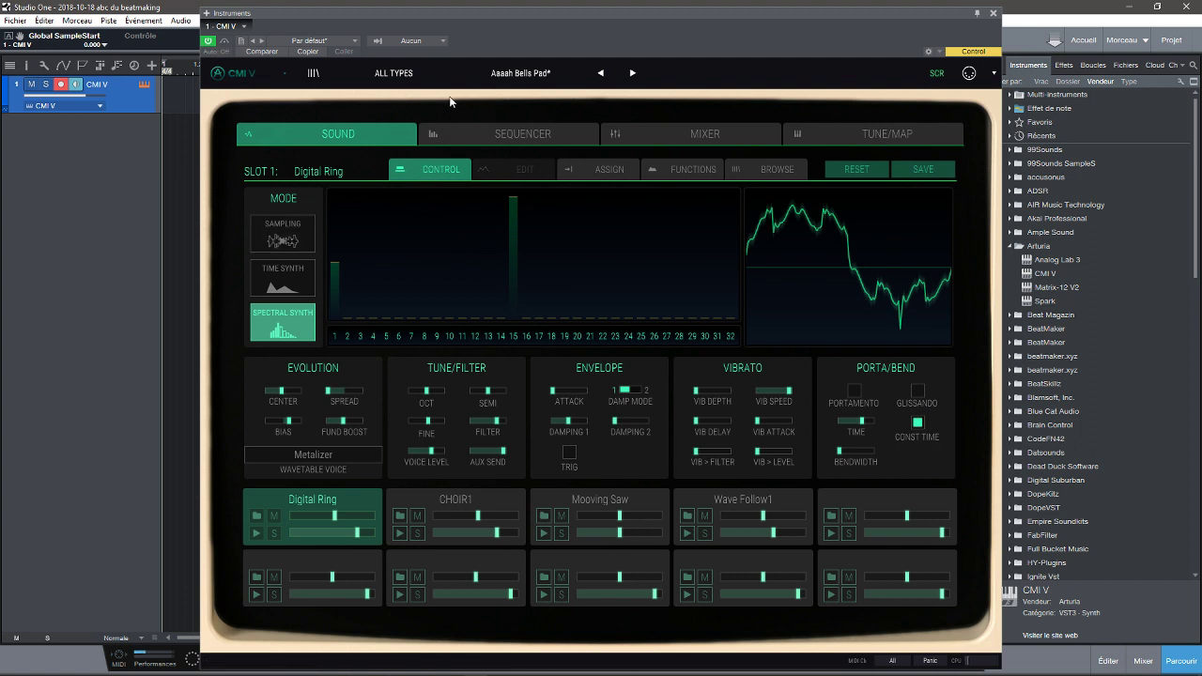
{"action": "left_click", "coordinate": [394, 74]}
{"action": "mouse_move", "coordinate": [384, 137]}
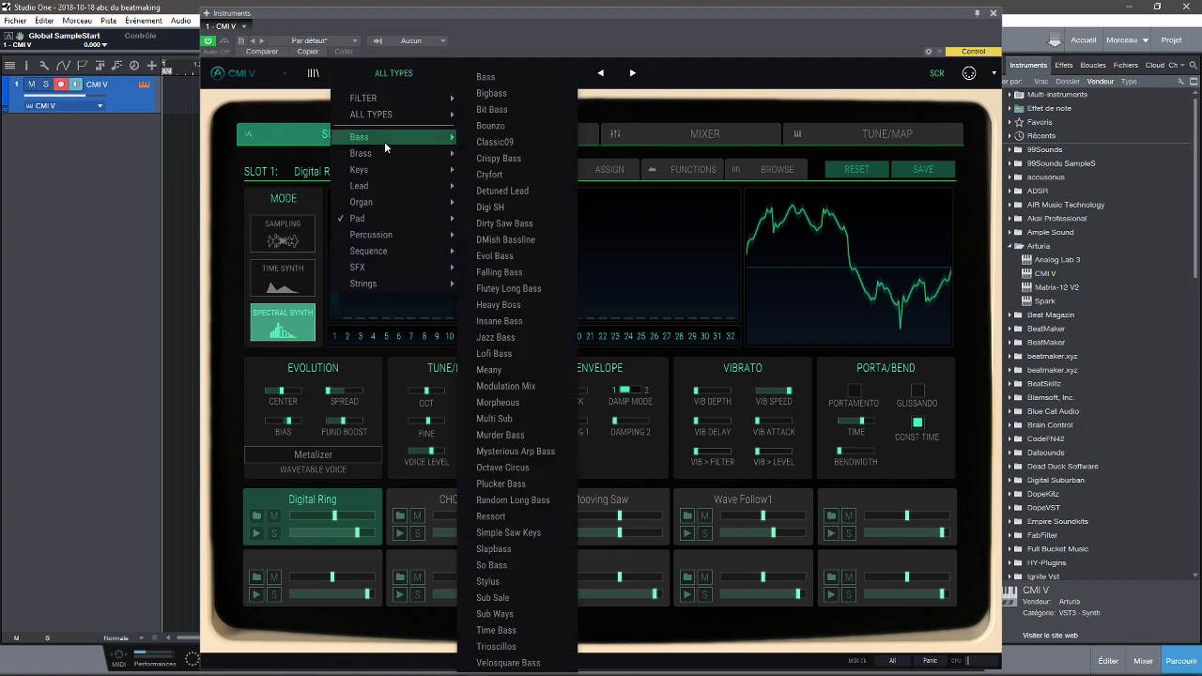
{"action": "left_click", "coordinate": [513, 76]}
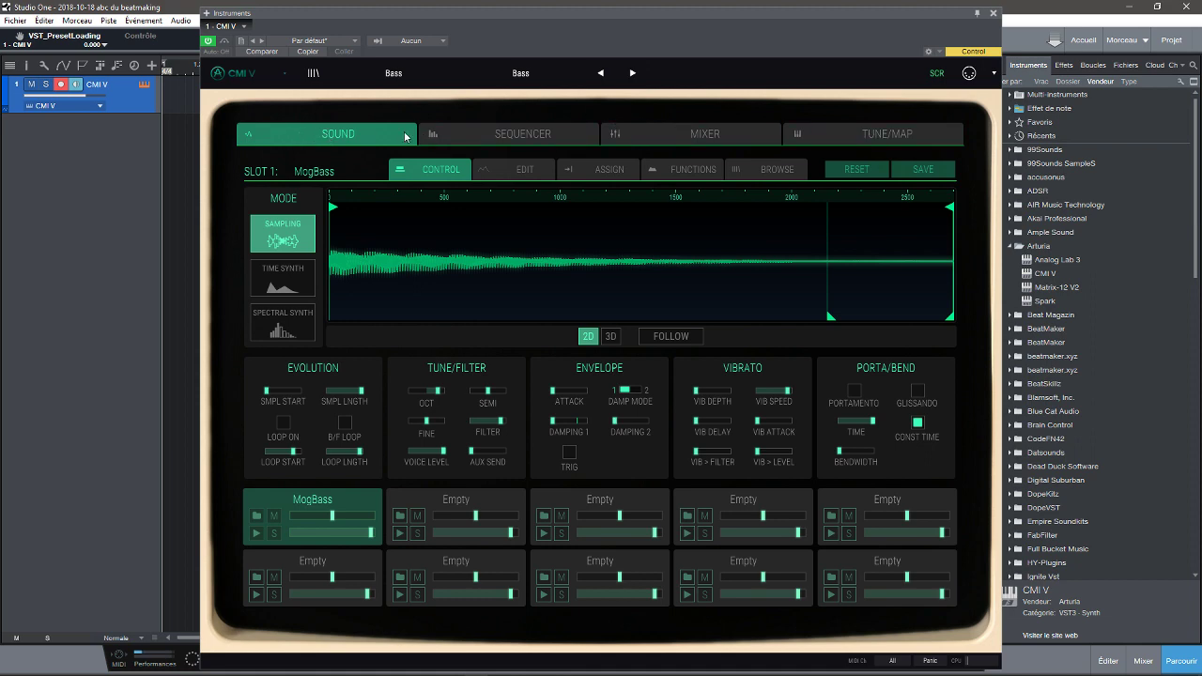
Examine the Sequencer, Mixer and Tune/Map pages, and return to the Sound page
{"action": "left_click", "coordinate": [479, 129]}
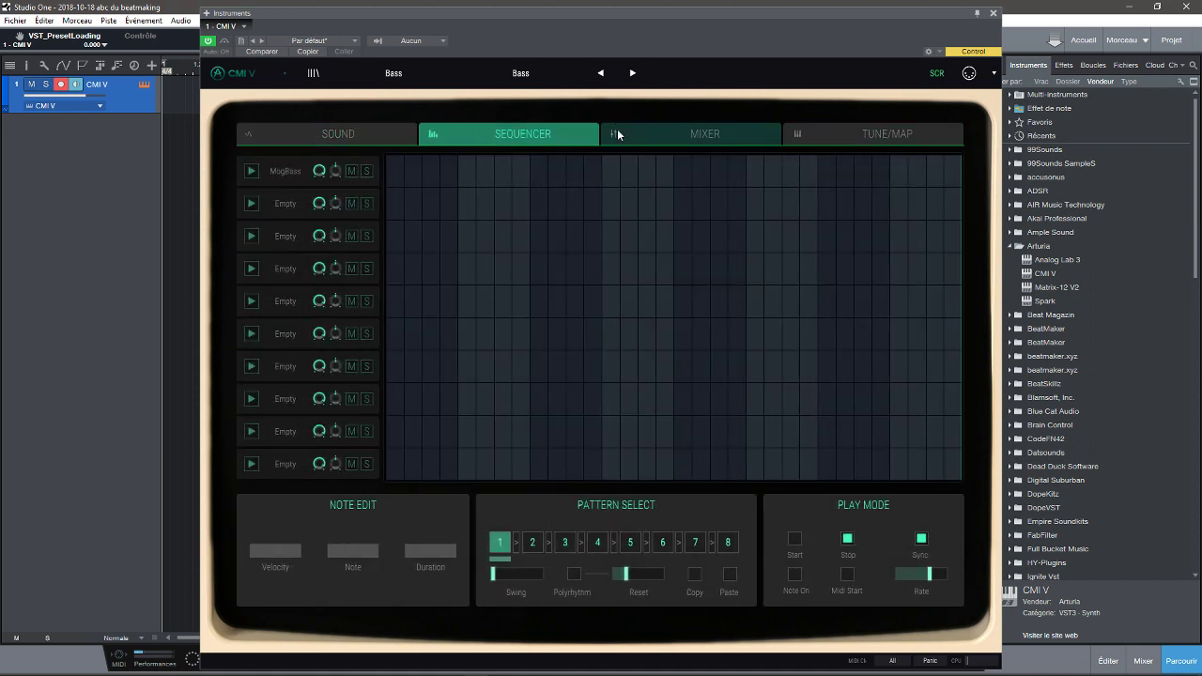
{"action": "left_click", "coordinate": [688, 130]}
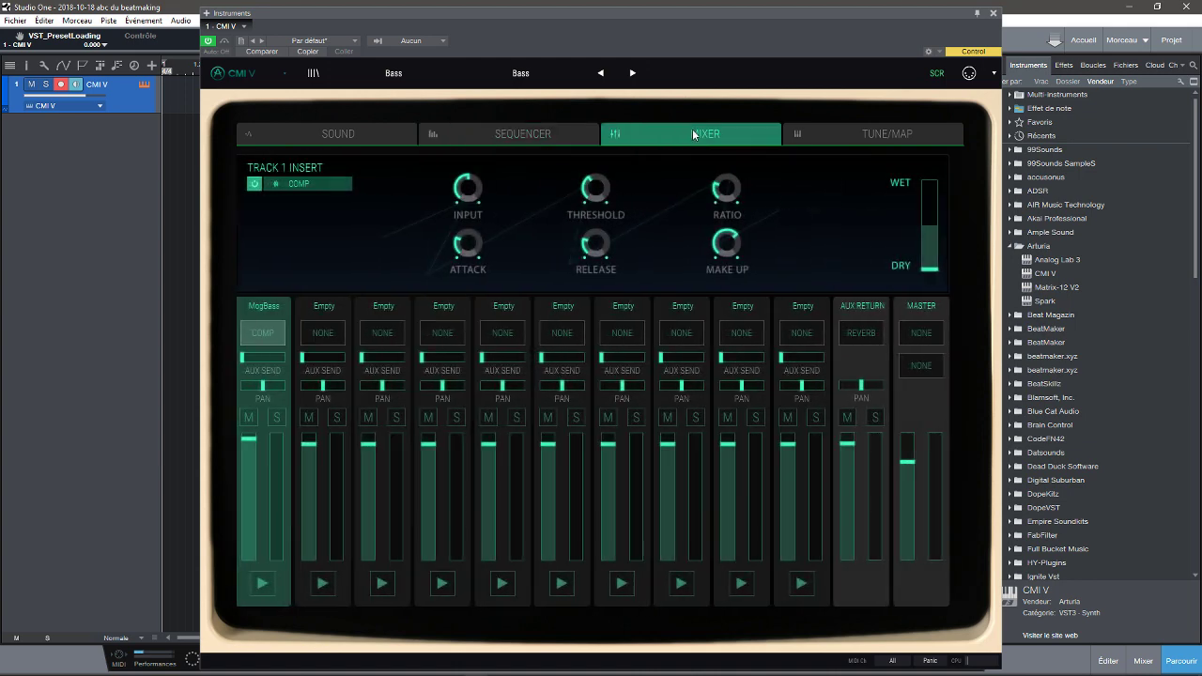
{"action": "left_click", "coordinate": [867, 131]}
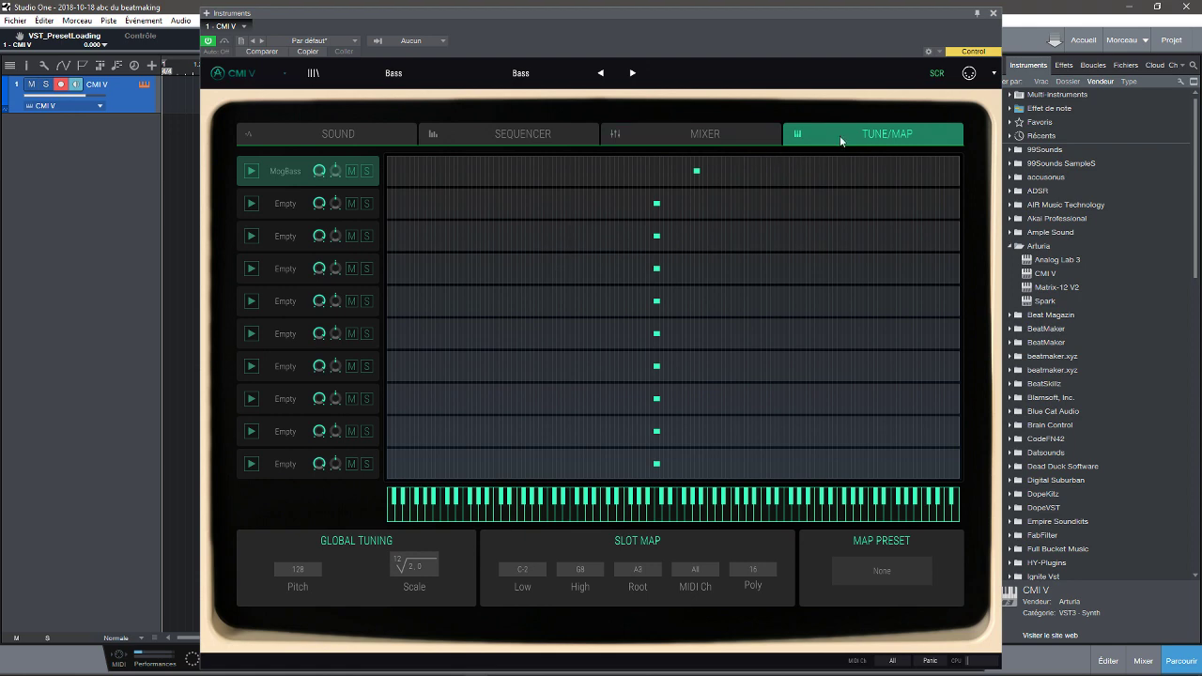
{"action": "left_click", "coordinate": [361, 133]}
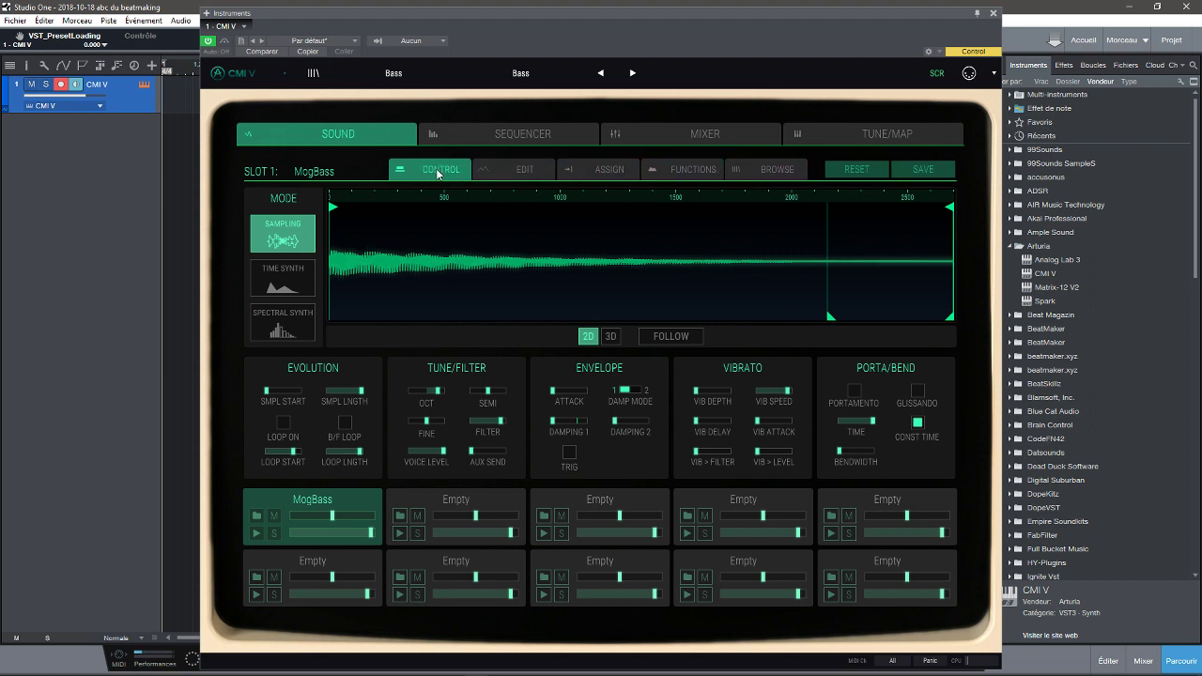
Examine slot 1's Edit, Assign, Functions and Browse pages and its sample-loading dialog, returning to the Control page
{"action": "left_click", "coordinate": [527, 170]}
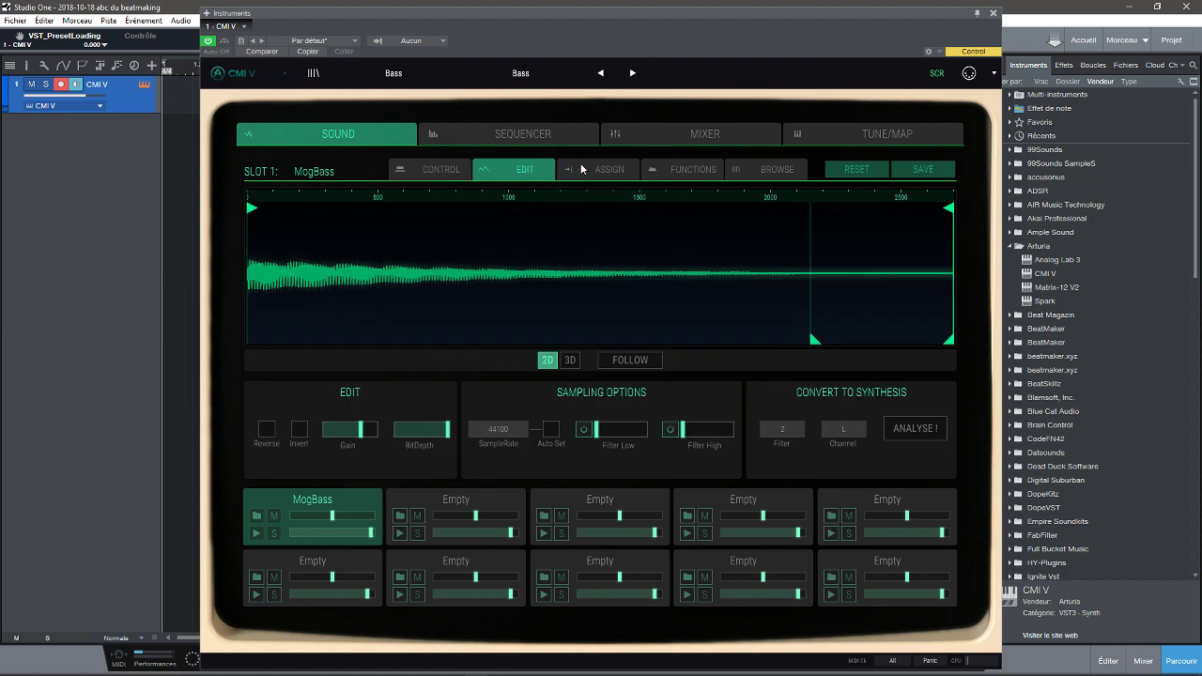
{"action": "left_click", "coordinate": [592, 176]}
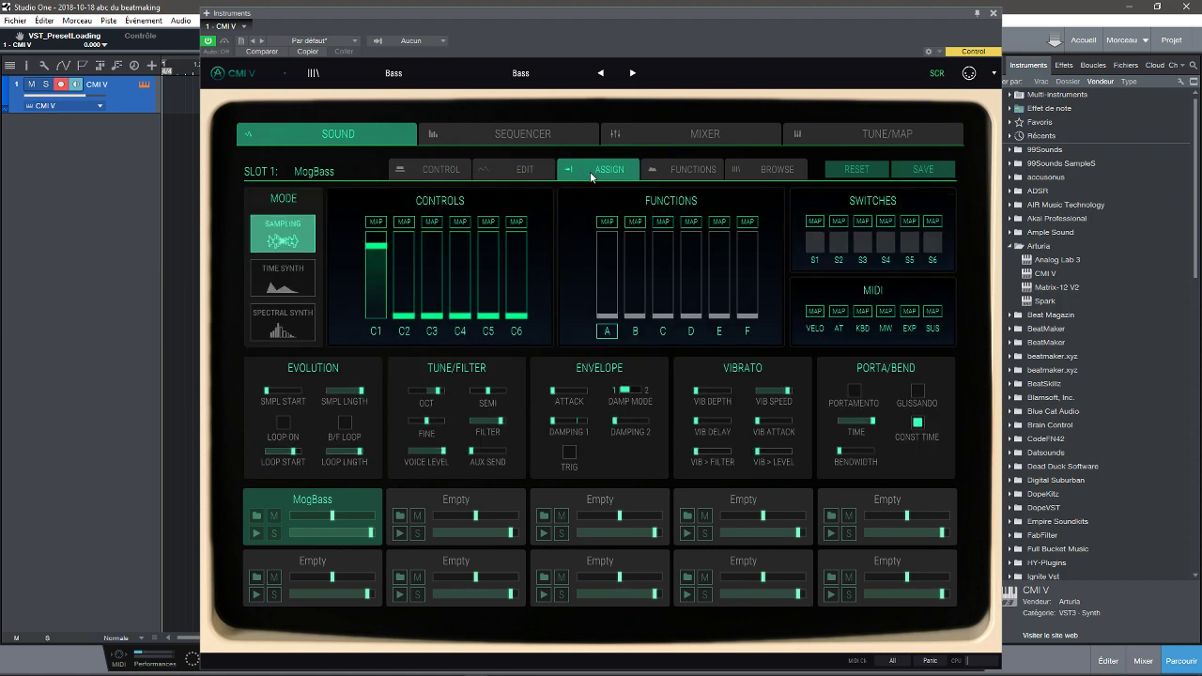
{"action": "left_click", "coordinate": [670, 175]}
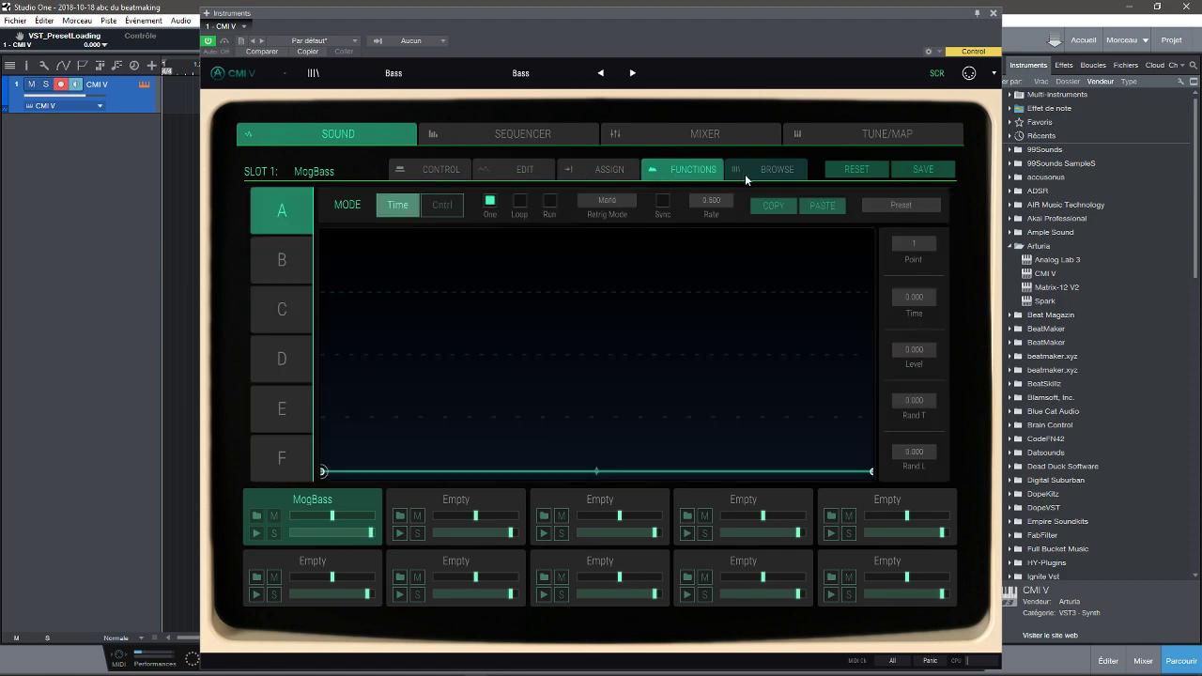
{"action": "left_click", "coordinate": [773, 177]}
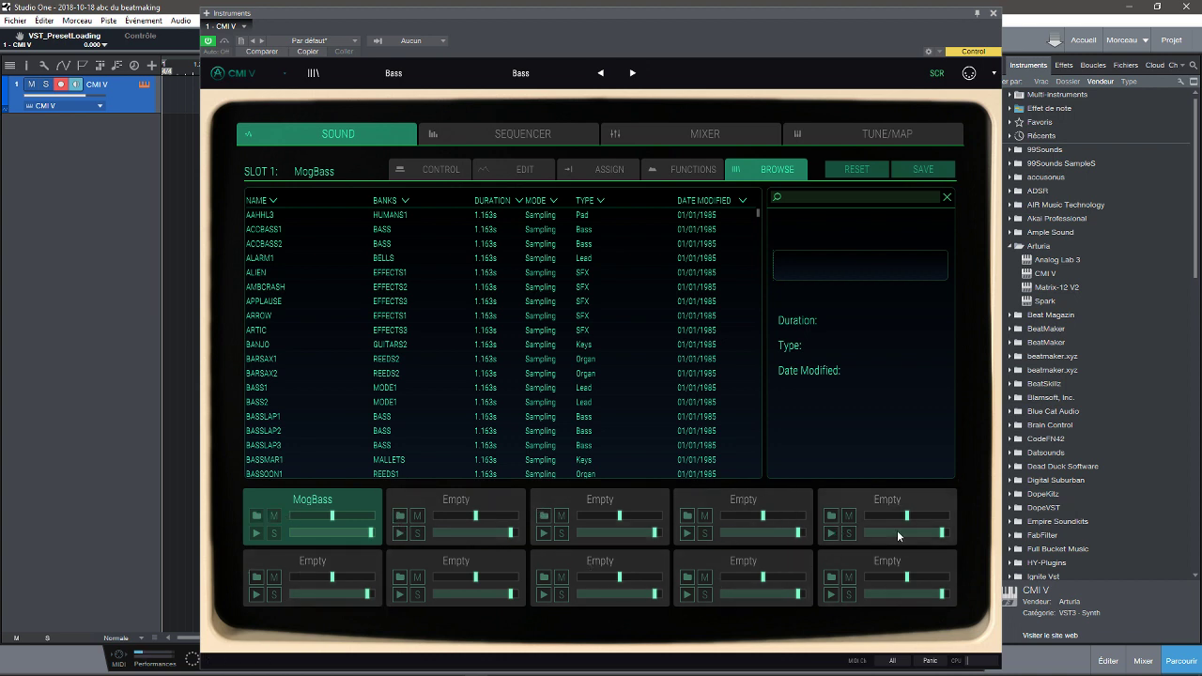
{"action": "left_click", "coordinate": [256, 514]}
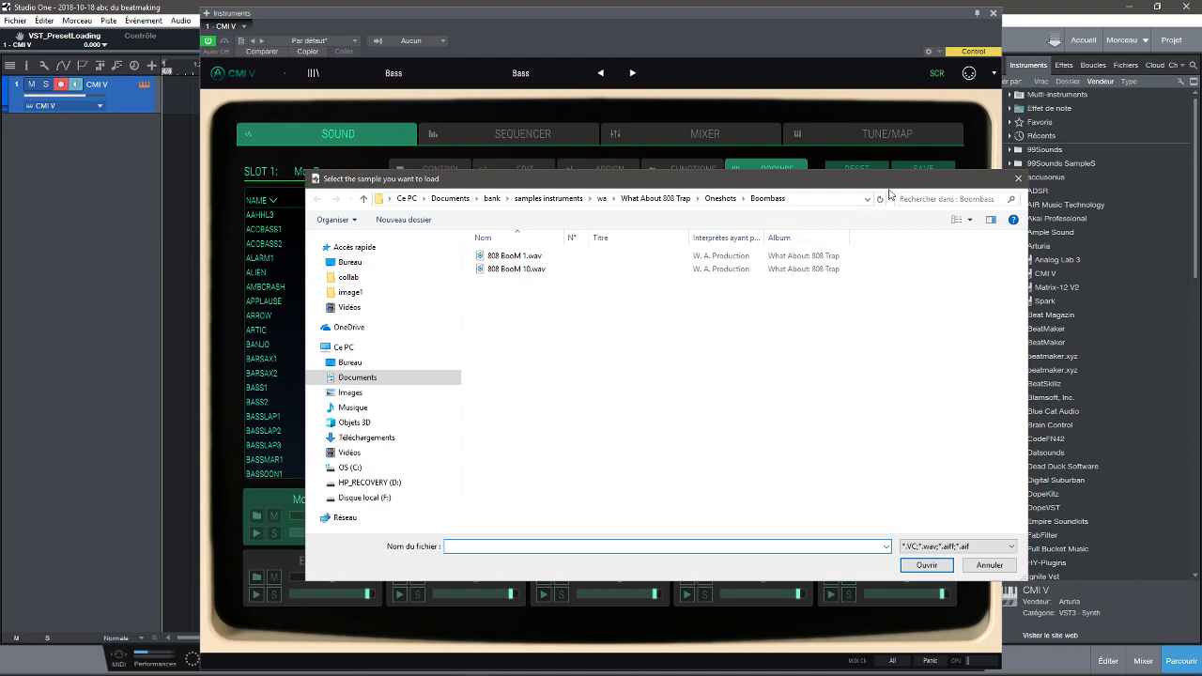
{"action": "left_click", "coordinate": [1018, 177]}
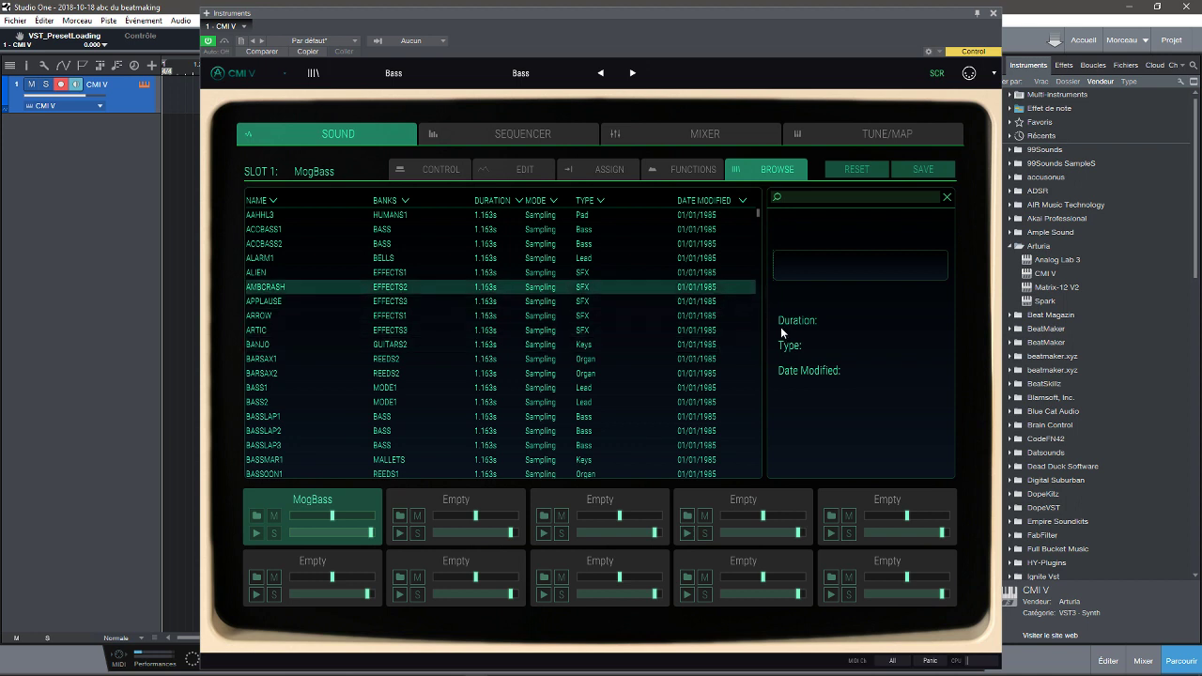
{"action": "left_click", "coordinate": [450, 173]}
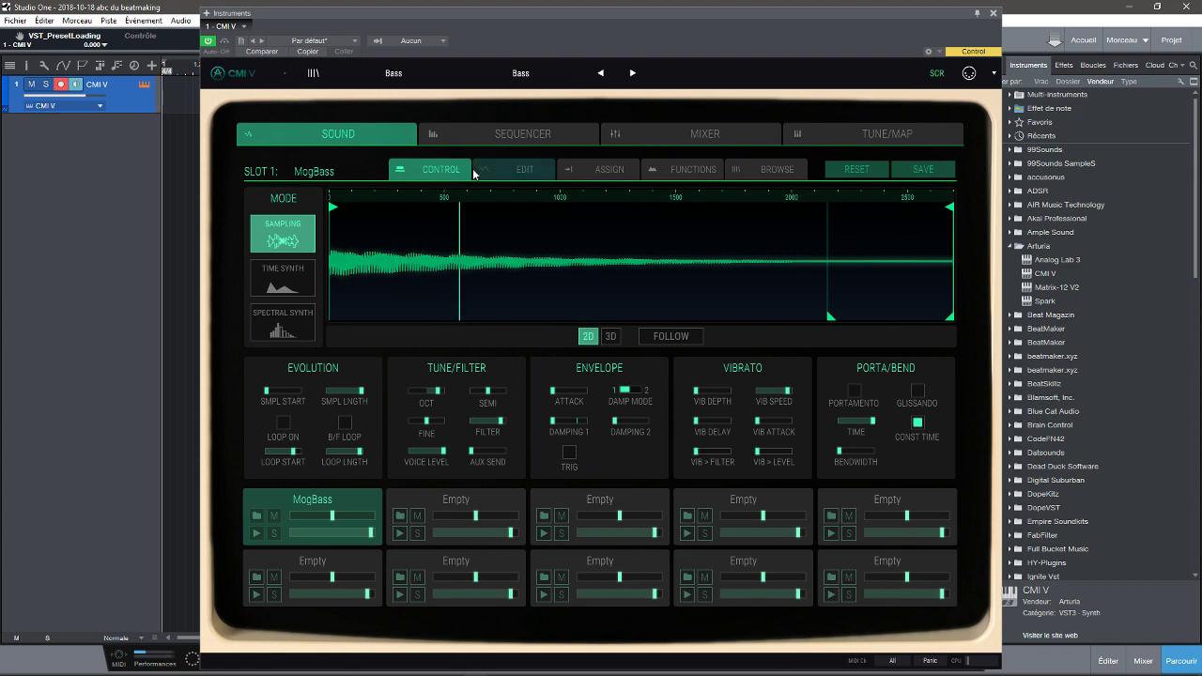
Add C3 notes at steps 1, 5, 9, 14 and 18 of the MogBass track in sequencer pattern 1
{"action": "left_click", "coordinate": [472, 133]}
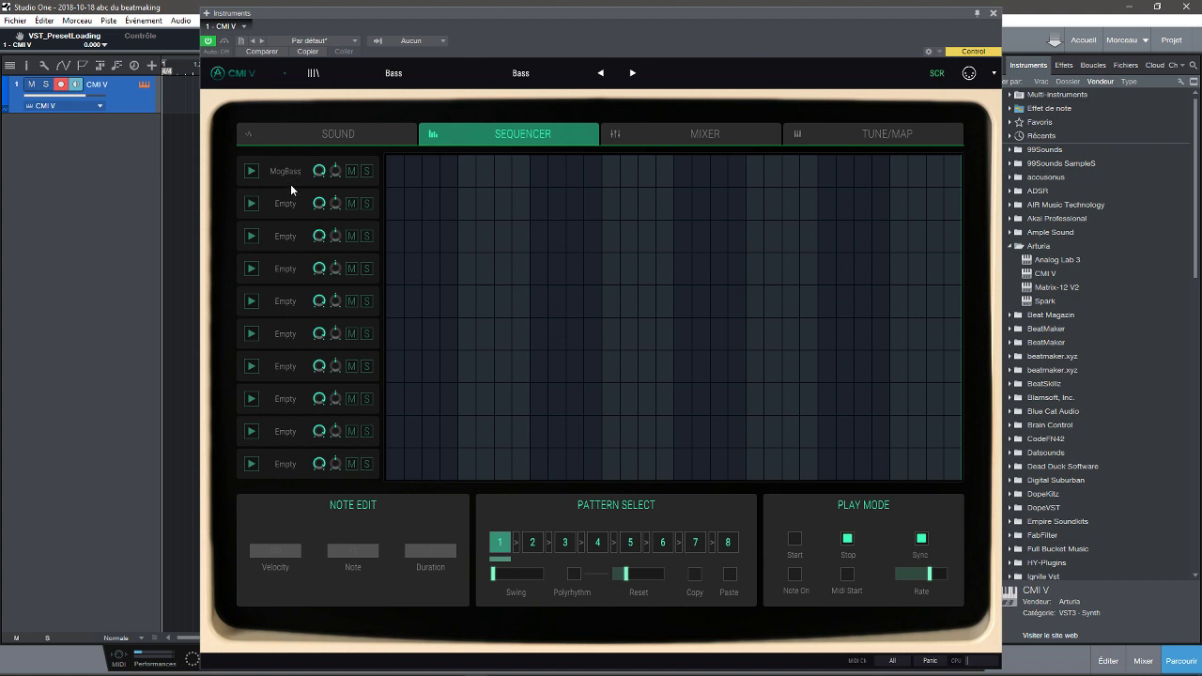
{"action": "left_click", "coordinate": [392, 173]}
{"action": "left_click", "coordinate": [473, 174]}
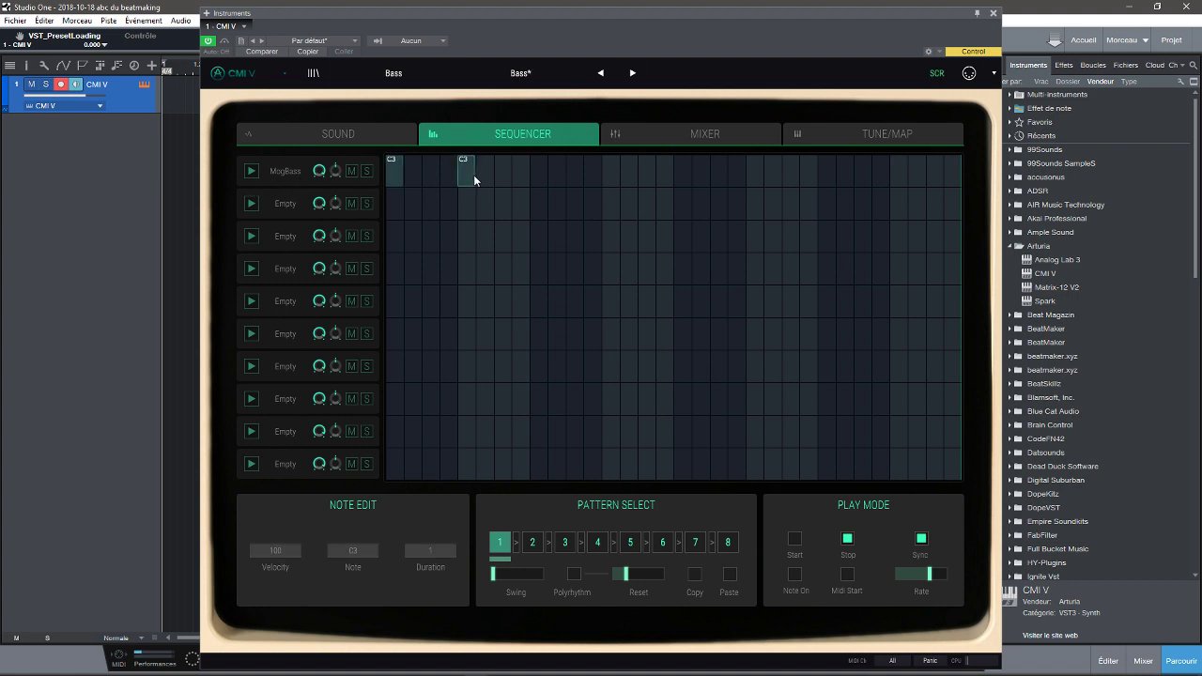
{"action": "left_click", "coordinate": [540, 174]}
{"action": "left_click", "coordinate": [624, 174]}
{"action": "left_click", "coordinate": [697, 171]}
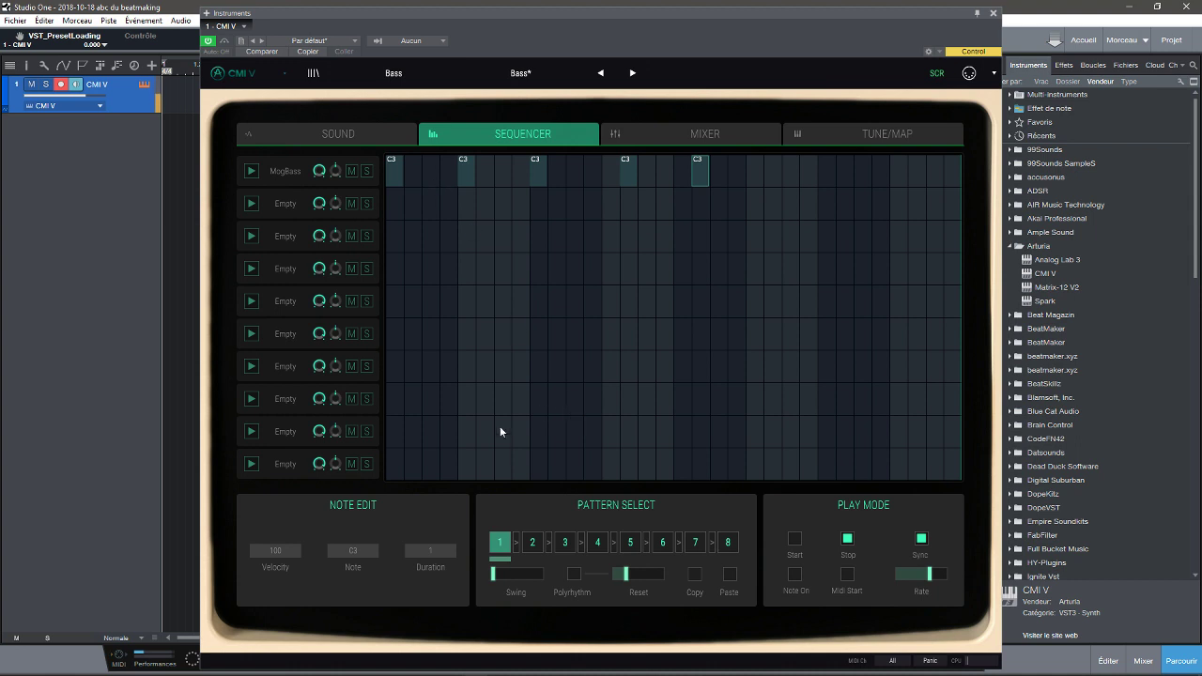
Play and stop the sequencer pattern twice, trying the Note On play mode in between
{"action": "left_click", "coordinate": [794, 538]}
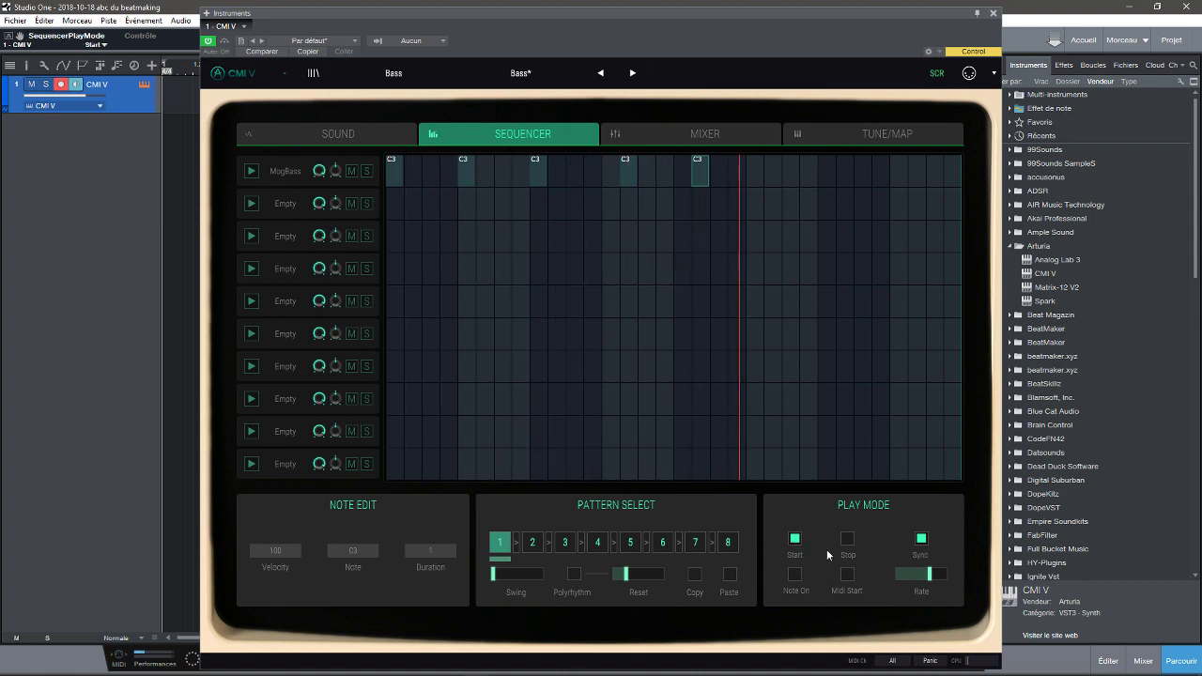
{"action": "left_click", "coordinate": [847, 538]}
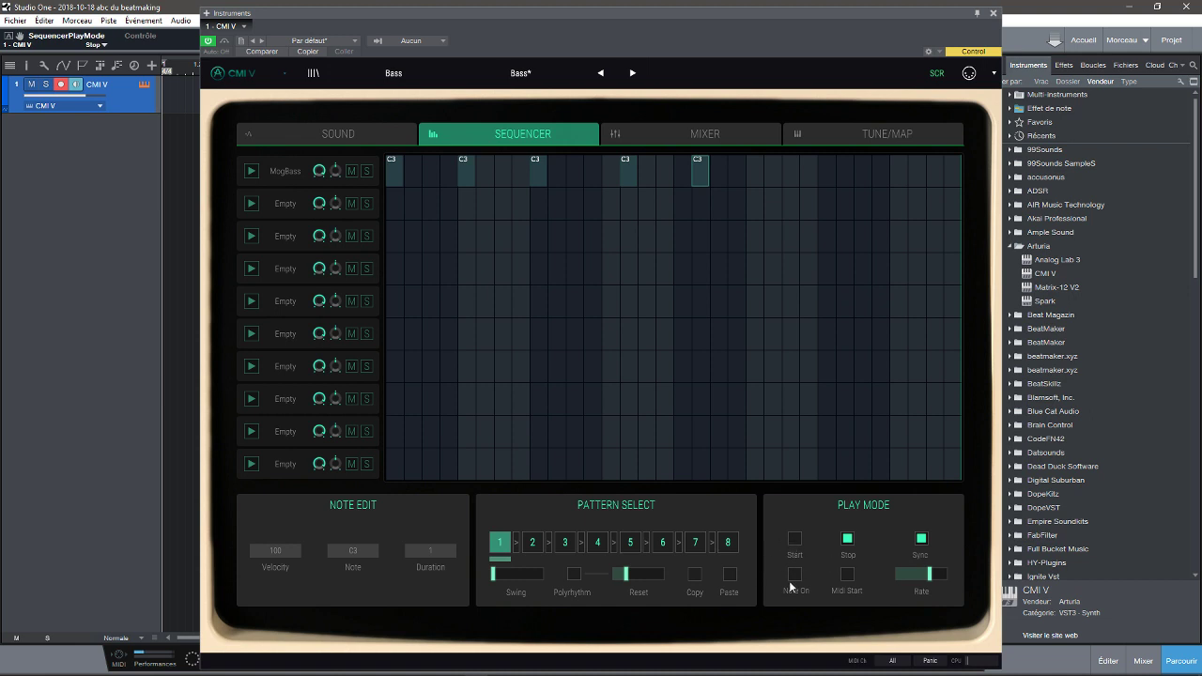
{"action": "left_click", "coordinate": [795, 573]}
{"action": "left_click", "coordinate": [795, 539]}
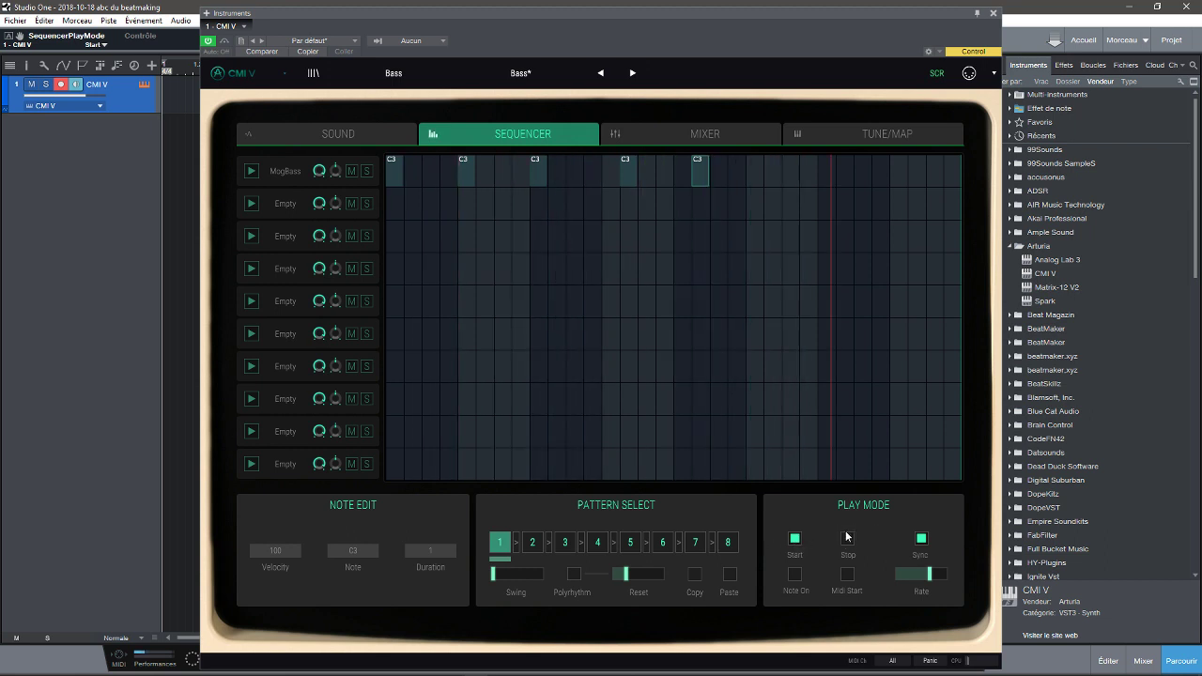
{"action": "left_click", "coordinate": [846, 538]}
Try the sequencer's Midi Start and Start play modes, and set the play mode to Note On
{"action": "left_click", "coordinate": [845, 575]}
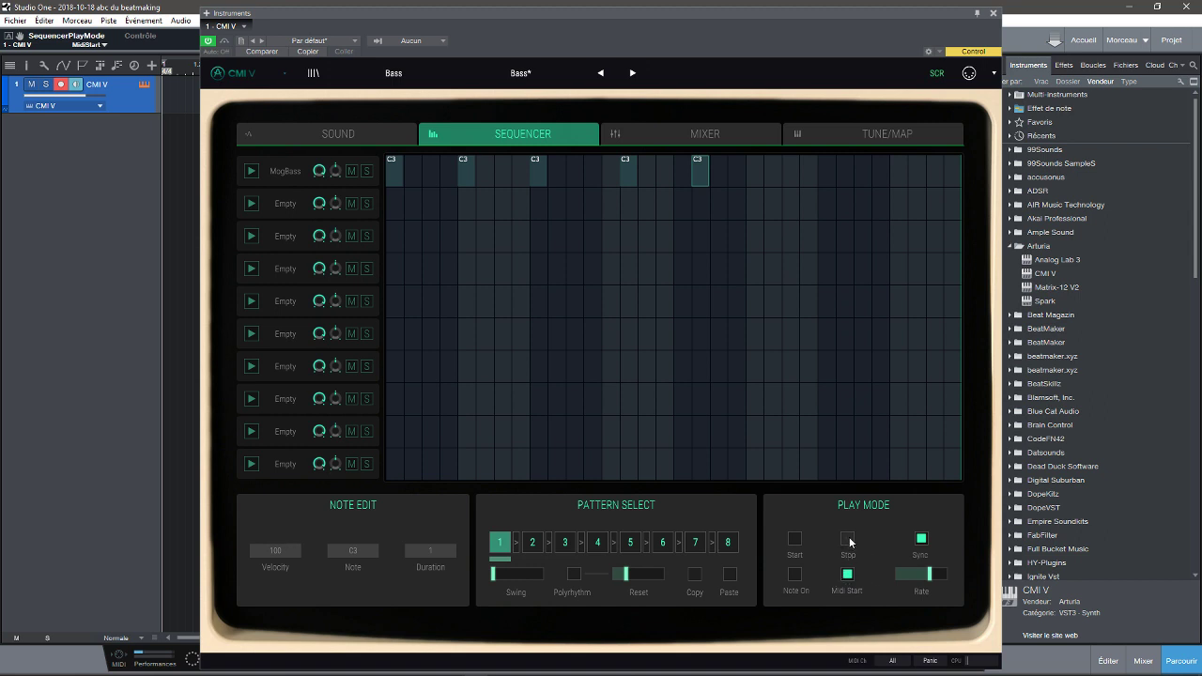
{"action": "left_click", "coordinate": [846, 538]}
{"action": "left_click", "coordinate": [794, 543]}
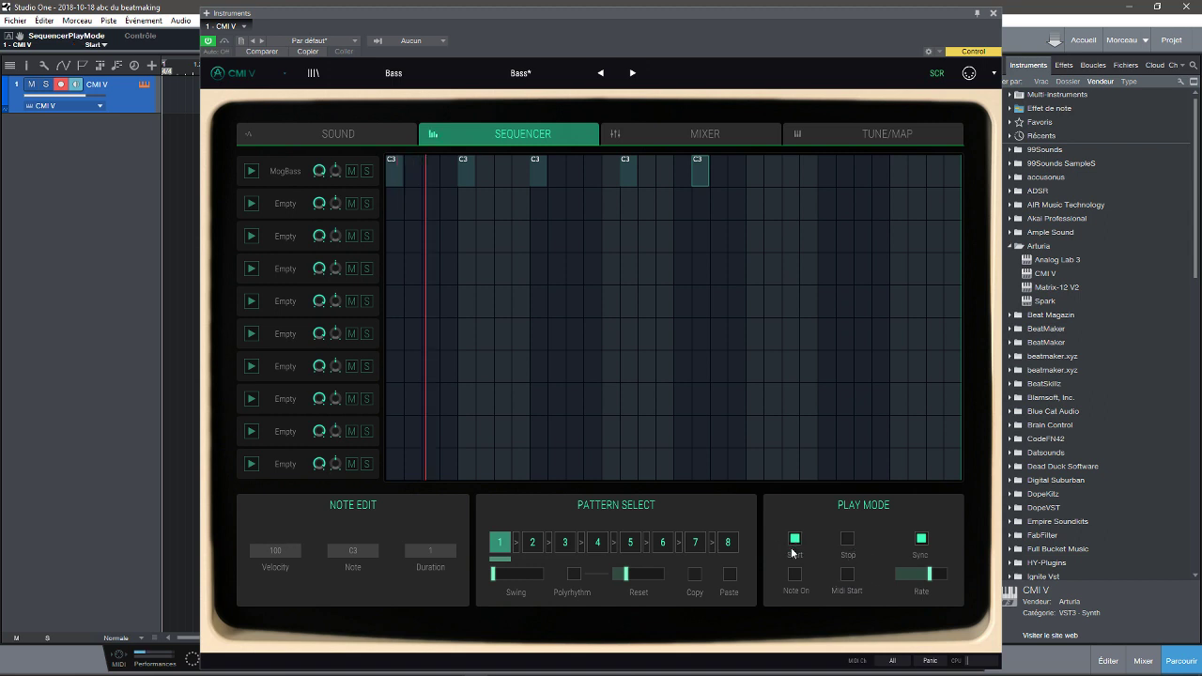
{"action": "left_click", "coordinate": [795, 573]}
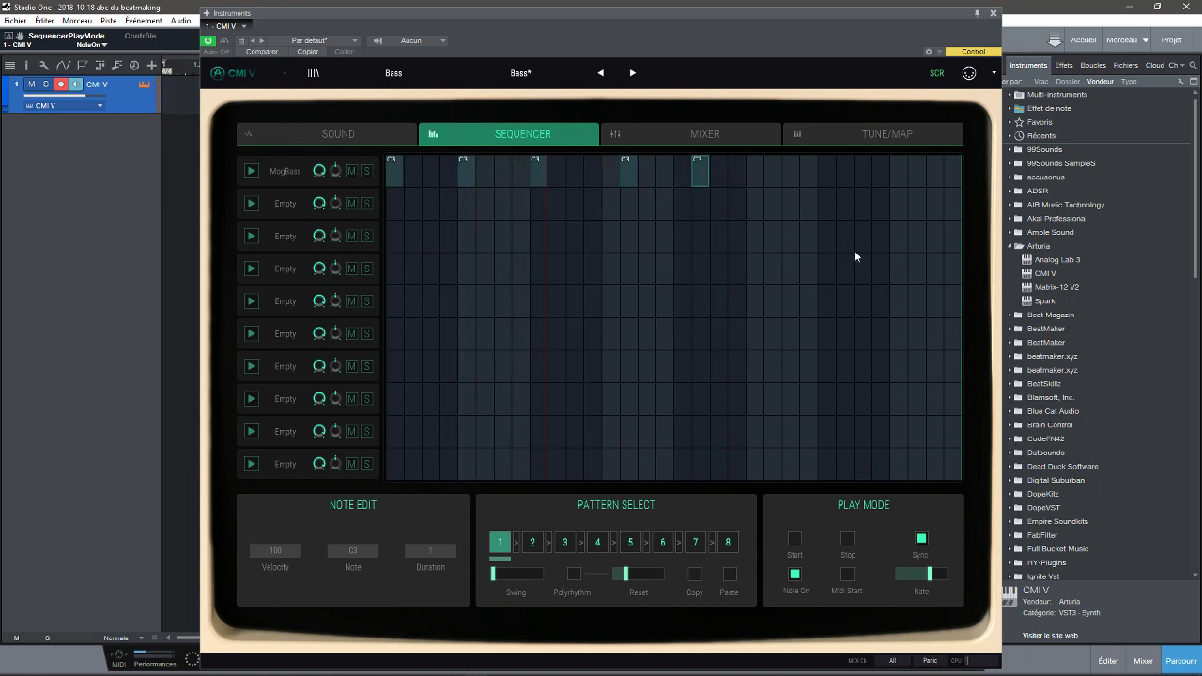
Lengthen the MogBass note at step 18 to a duration of 7 and add C3 notes at steps 27 and 31
{"action": "left_click_drag", "start_coordinate": [706, 169], "coordinate": [813, 170]}
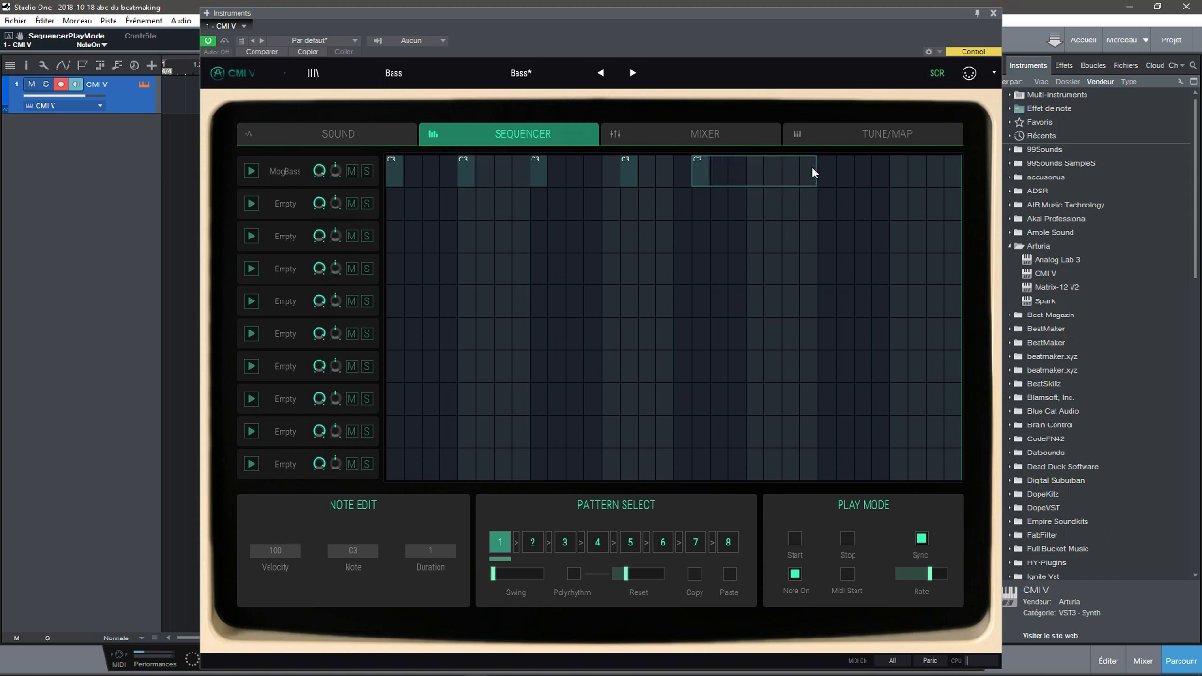
{"action": "key", "text": "space"}
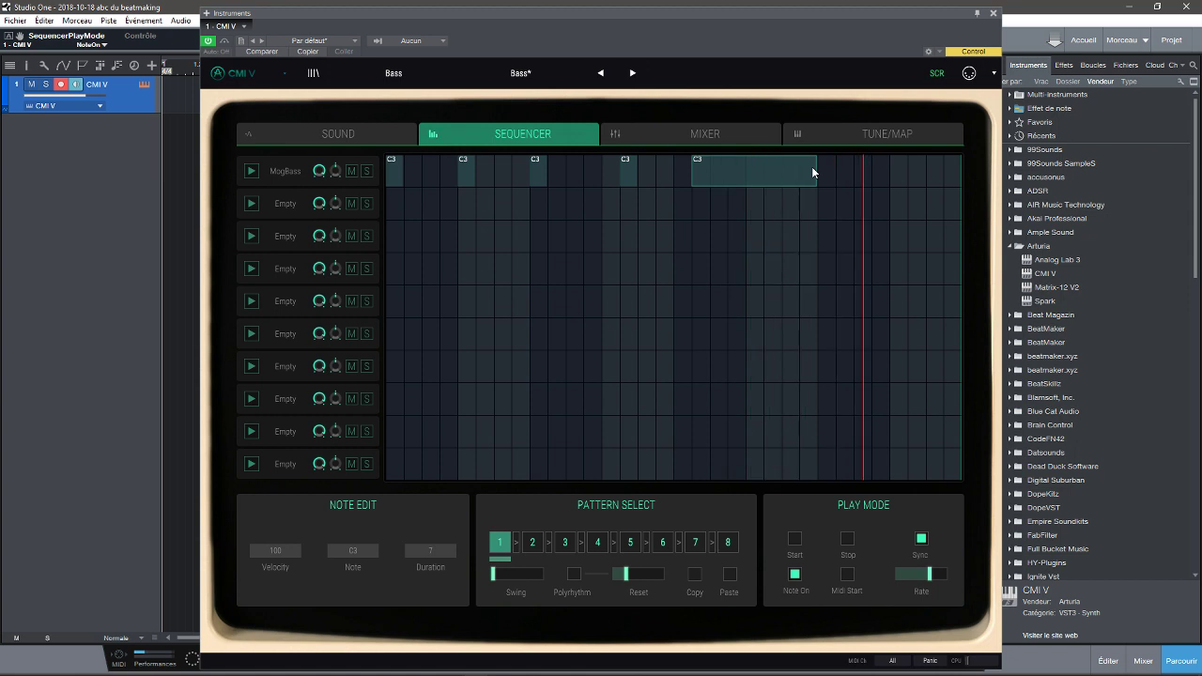
{"action": "left_click", "coordinate": [867, 160]}
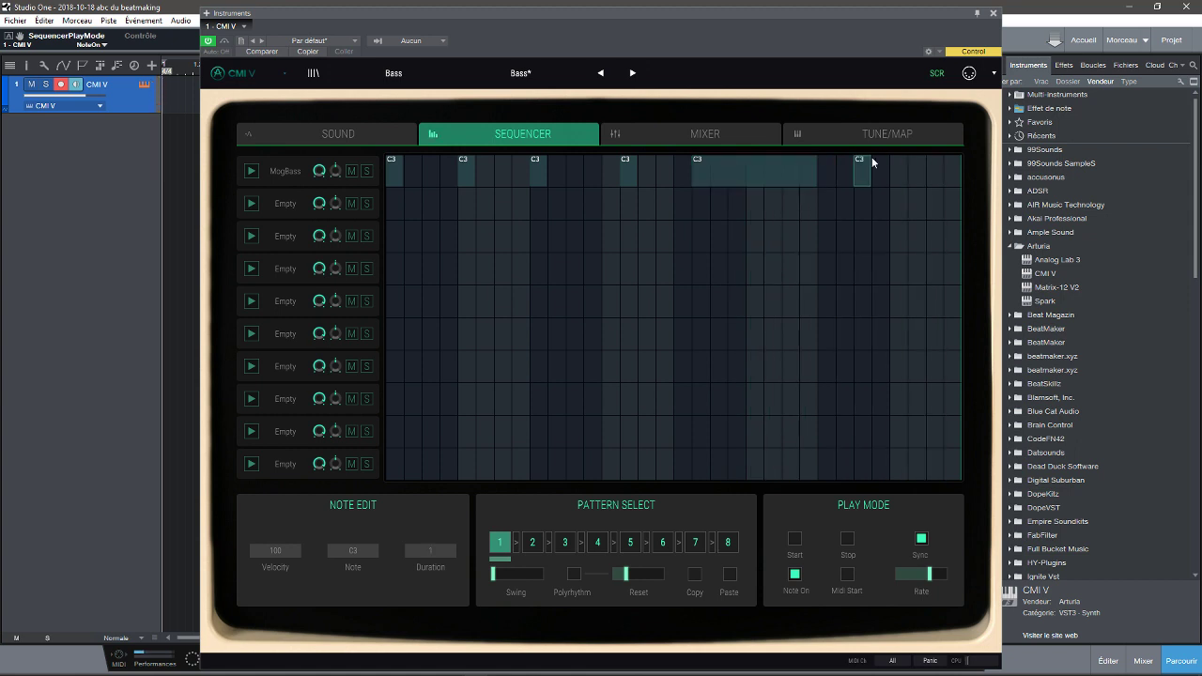
{"action": "left_click", "coordinate": [927, 160]}
{"action": "left_click_drag", "start_coordinate": [815, 173], "coordinate": [815, 171]}
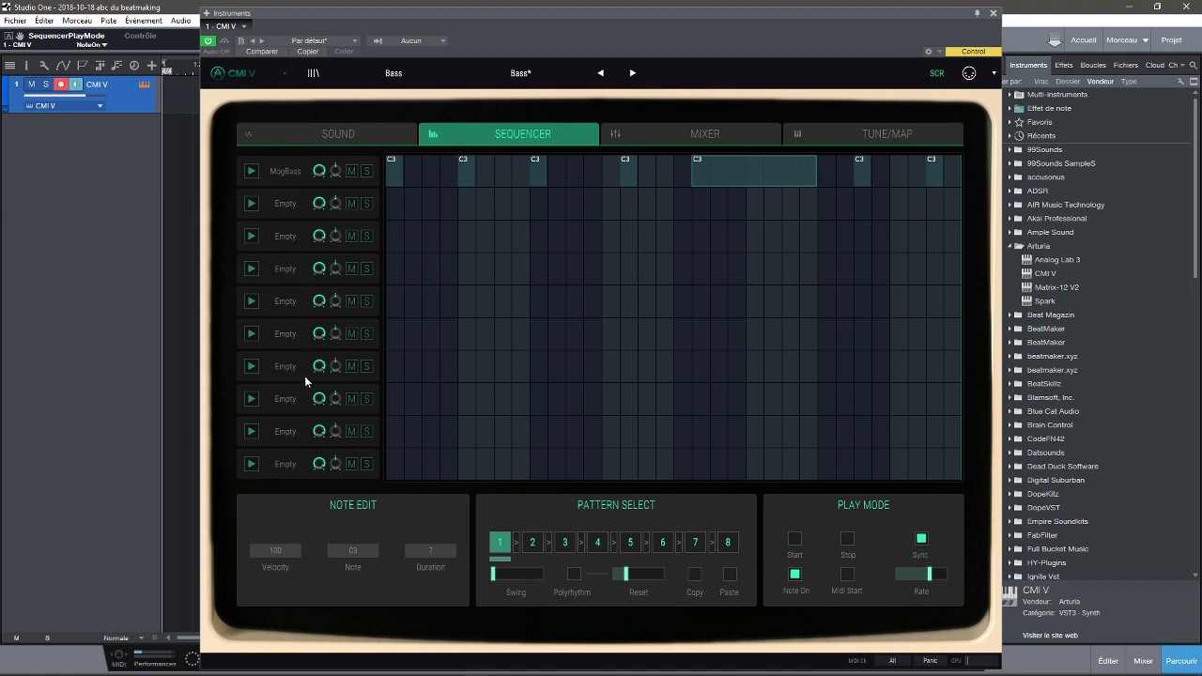
Keep the MogBass sample at its full range, enable Loop On for it, and return to the sequencer
{"action": "left_click", "coordinate": [397, 124]}
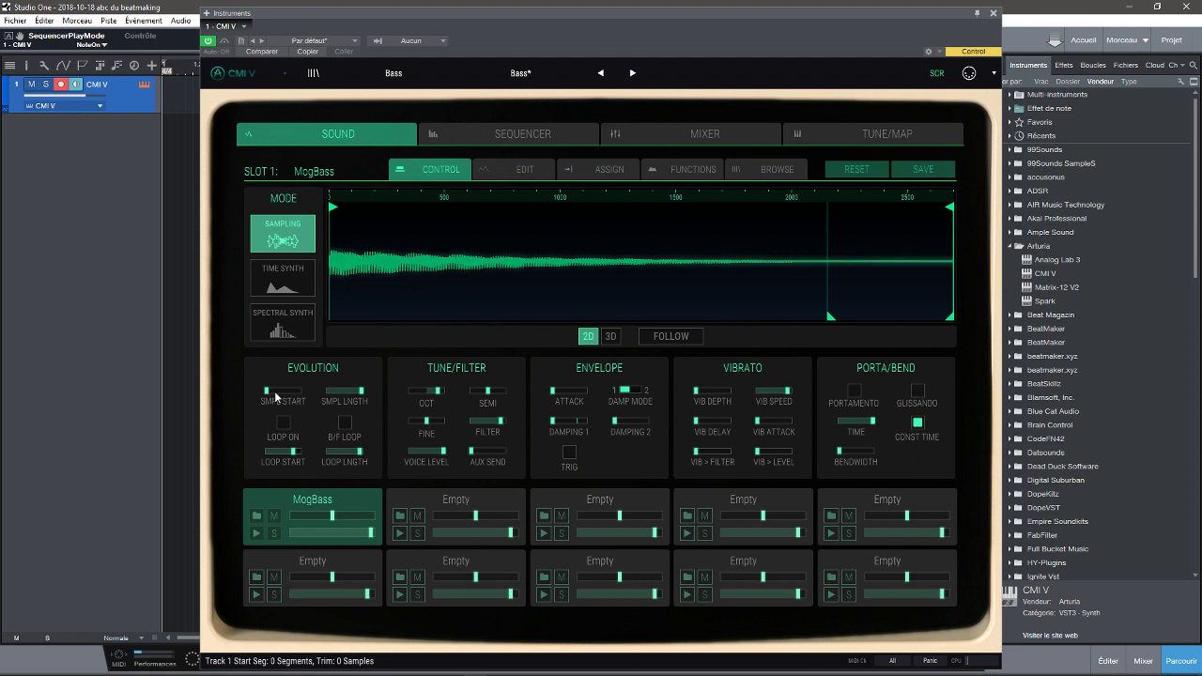
{"action": "mouse_move", "coordinate": [260, 393]}
{"action": "left_mouse_down"}
{"action": "mouse_move", "coordinate": [353, 393]}
{"action": "mouse_move", "coordinate": [235, 403]}
{"action": "left_mouse_up"}
{"action": "mouse_move", "coordinate": [330, 398]}
{"action": "left_mouse_down"}
{"action": "mouse_move", "coordinate": [297, 402]}
{"action": "mouse_move", "coordinate": [378, 398]}
{"action": "left_mouse_up"}
{"action": "left_click", "coordinate": [272, 425]}
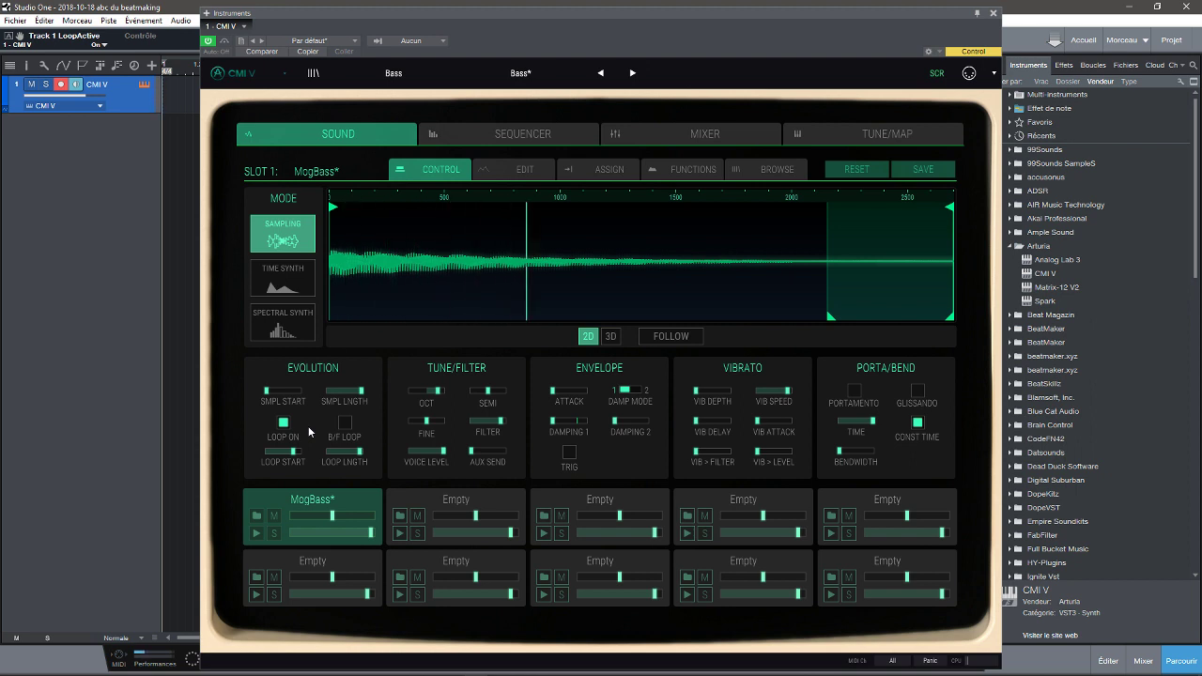
{"action": "left_click", "coordinate": [554, 126]}
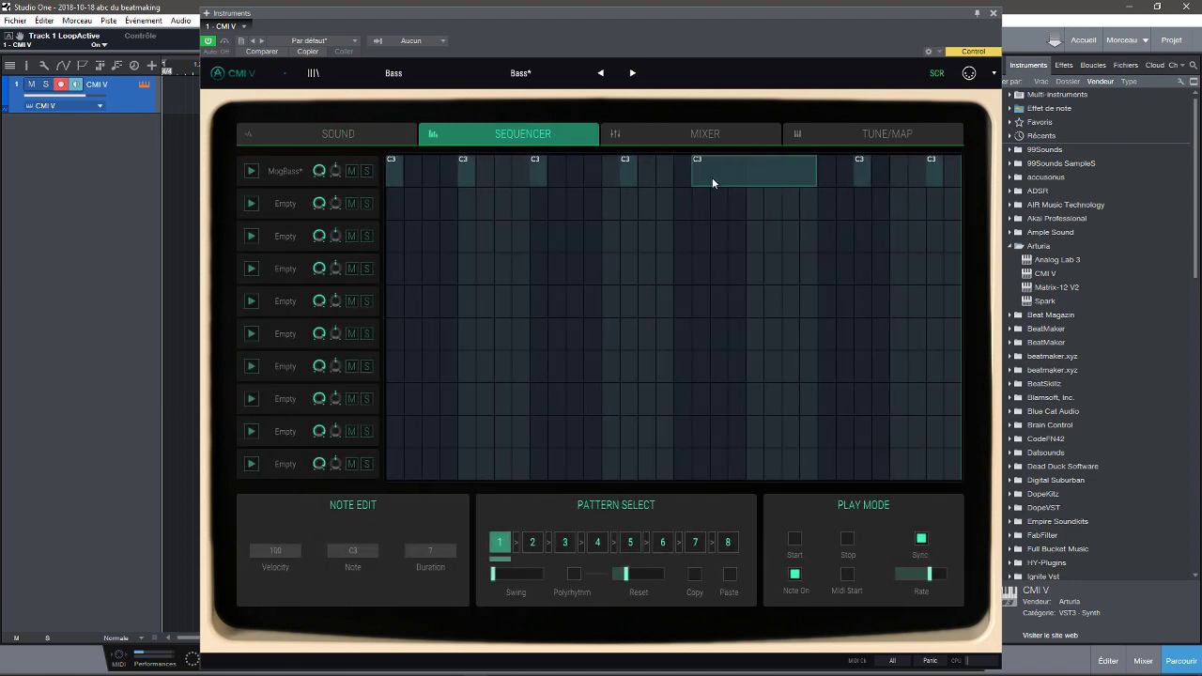
Delete all the notes from the MogBass row of pattern 1
{"action": "left_click", "coordinate": [776, 183]}
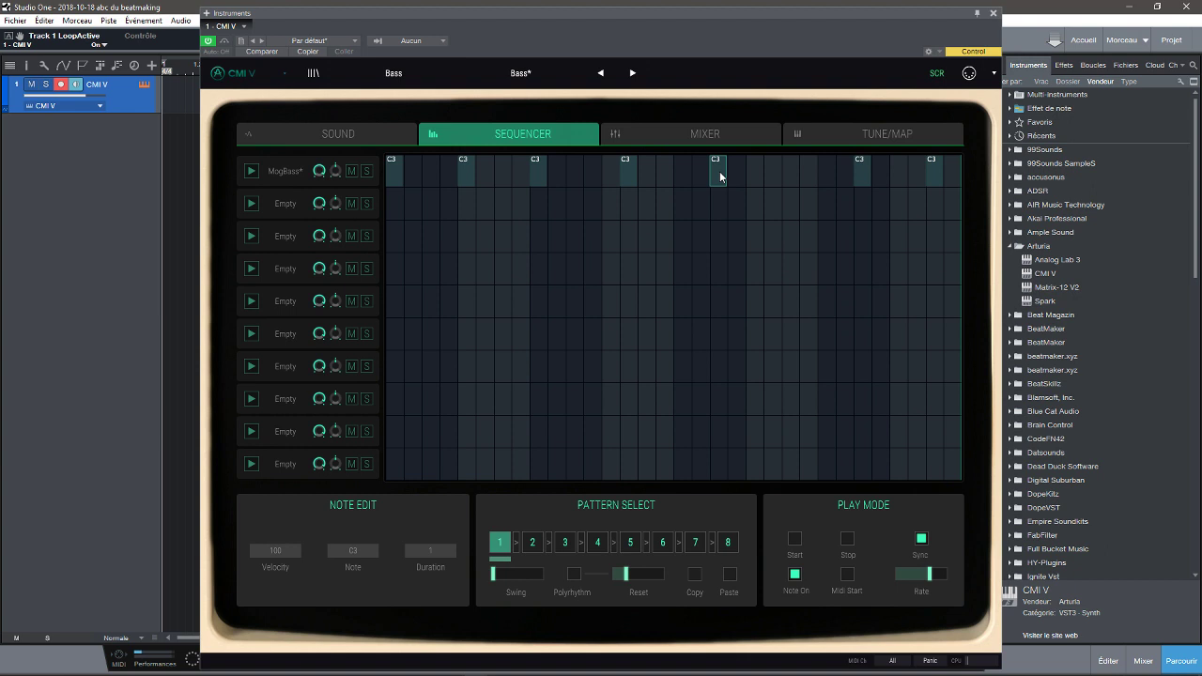
{"action": "left_click", "coordinate": [863, 175]}
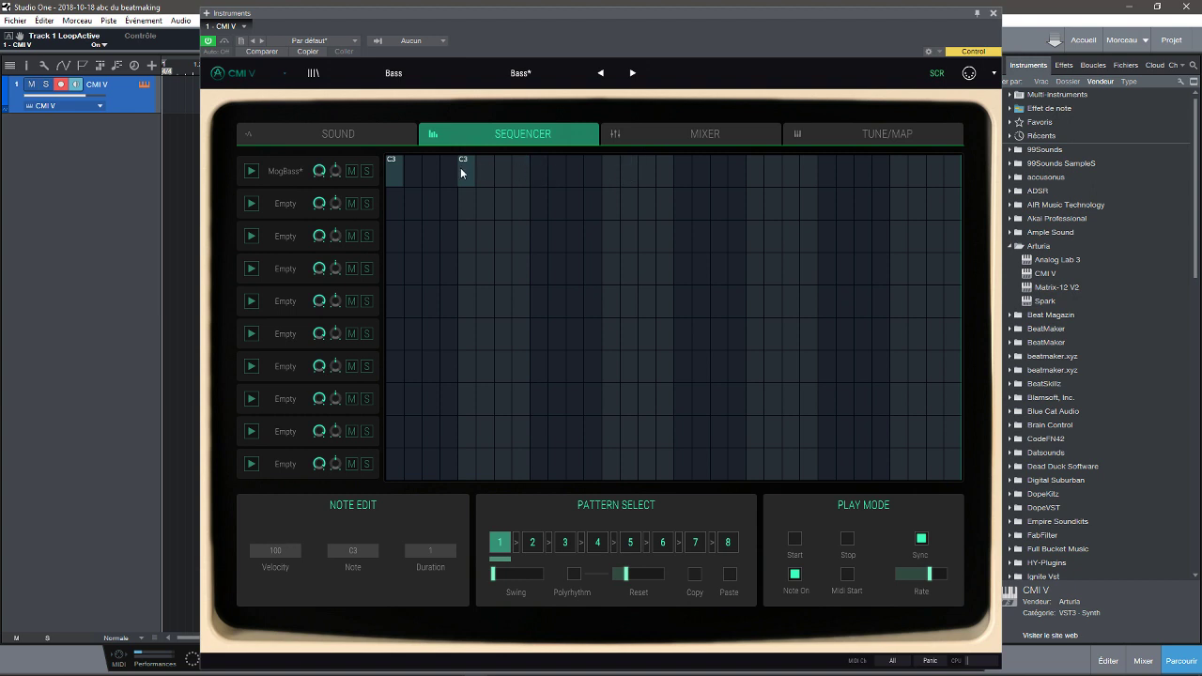
{"action": "left_click", "coordinate": [395, 176]}
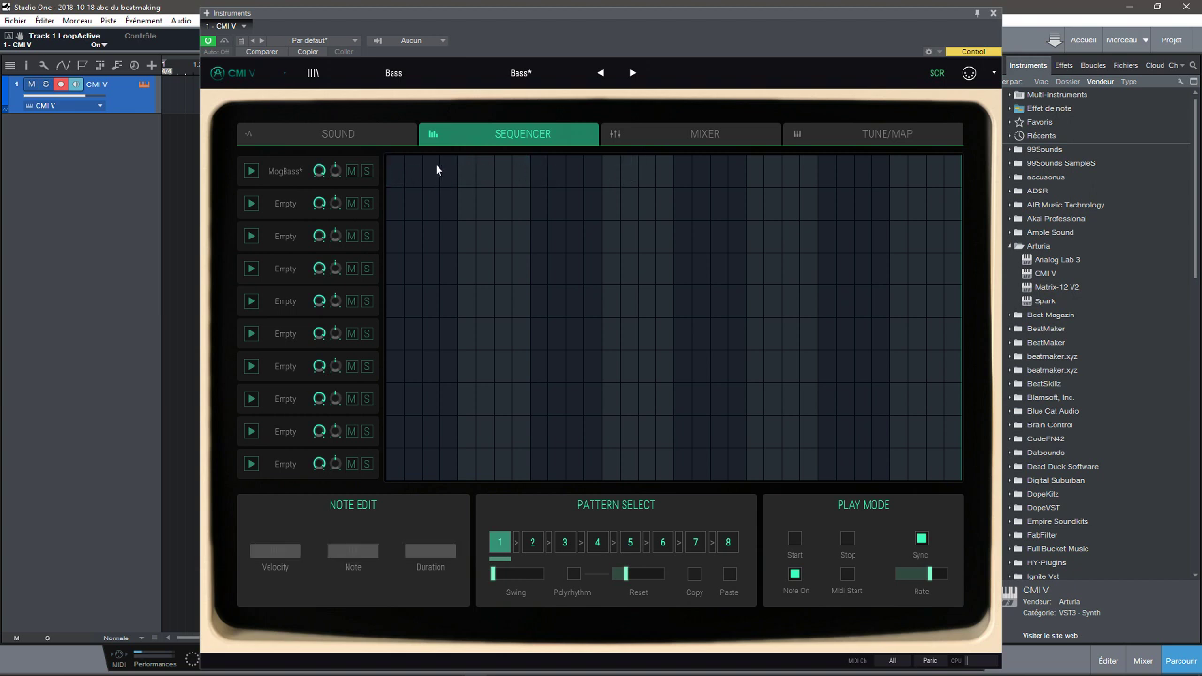
Glance at MogBass's Sound page, try the Start play mode on the empty pattern, and set the play mode to Stop
{"action": "left_click", "coordinate": [383, 135]}
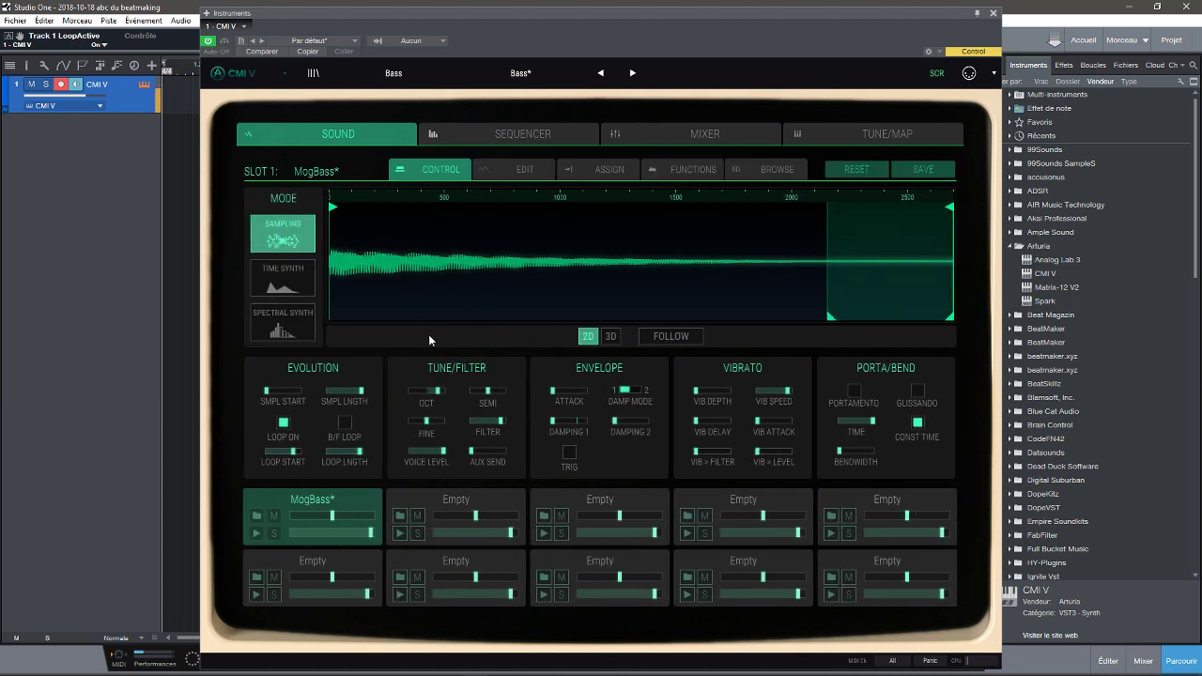
{"action": "left_click", "coordinate": [444, 133]}
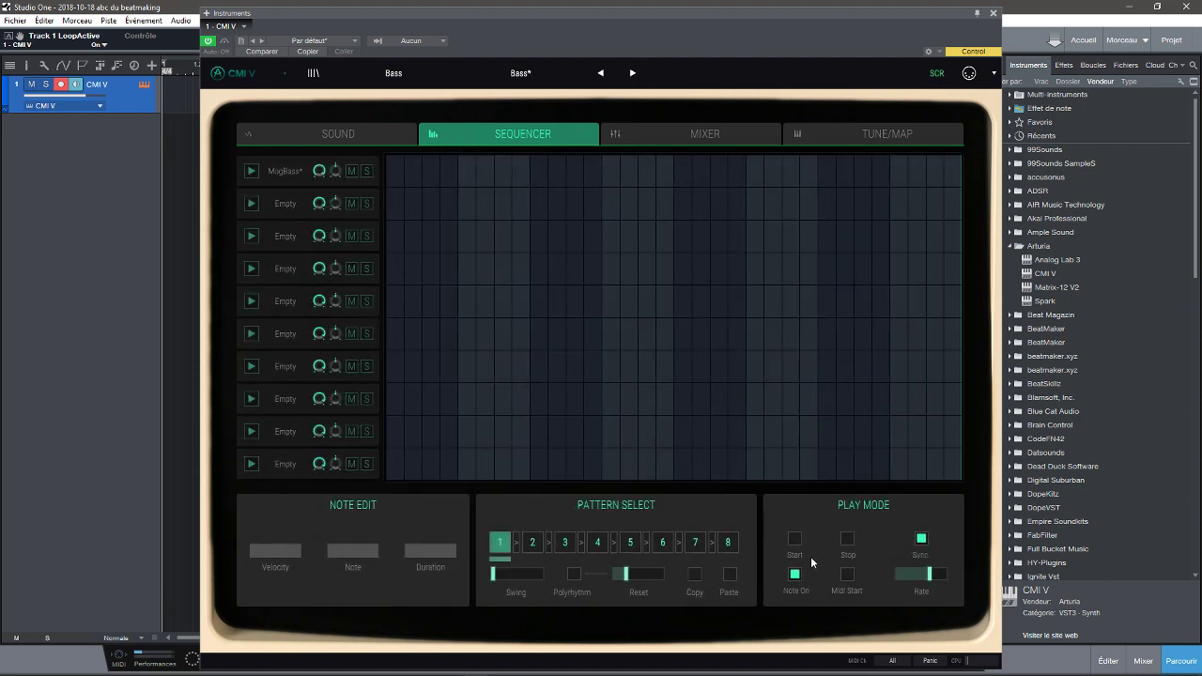
{"action": "left_click", "coordinate": [795, 544]}
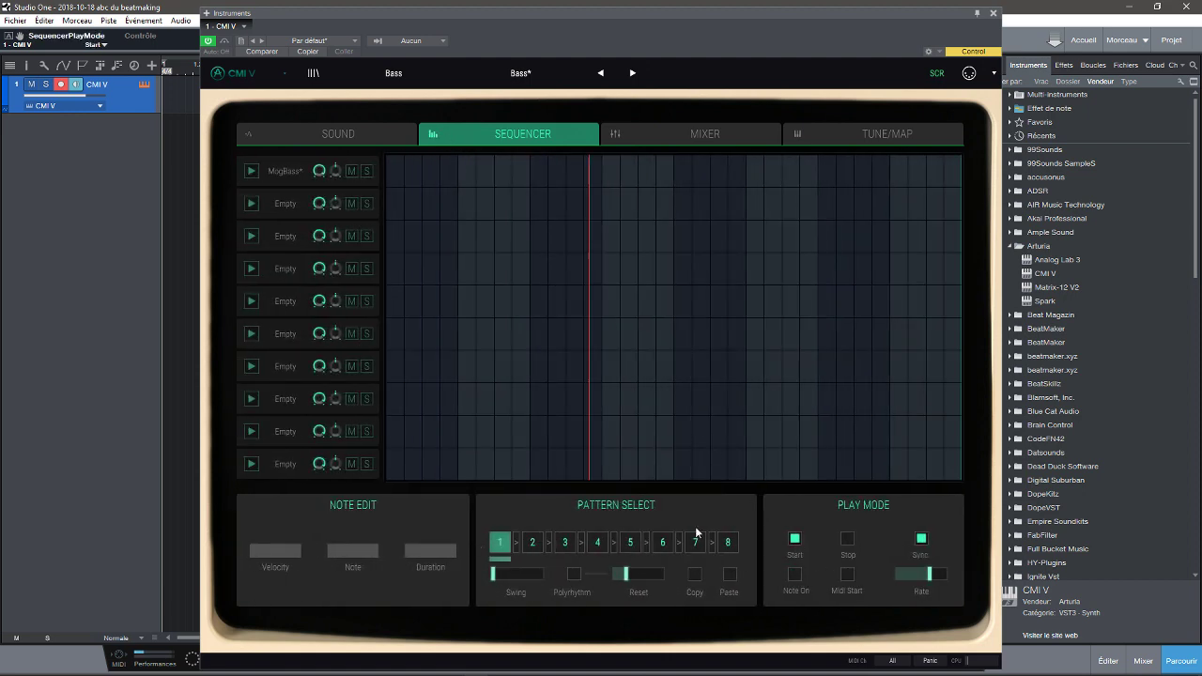
{"action": "left_click", "coordinate": [844, 538]}
On the Sound page, set MogBass's loop start to about 0.346 and shorten its loop length to about 0.177
{"action": "left_click", "coordinate": [386, 131]}
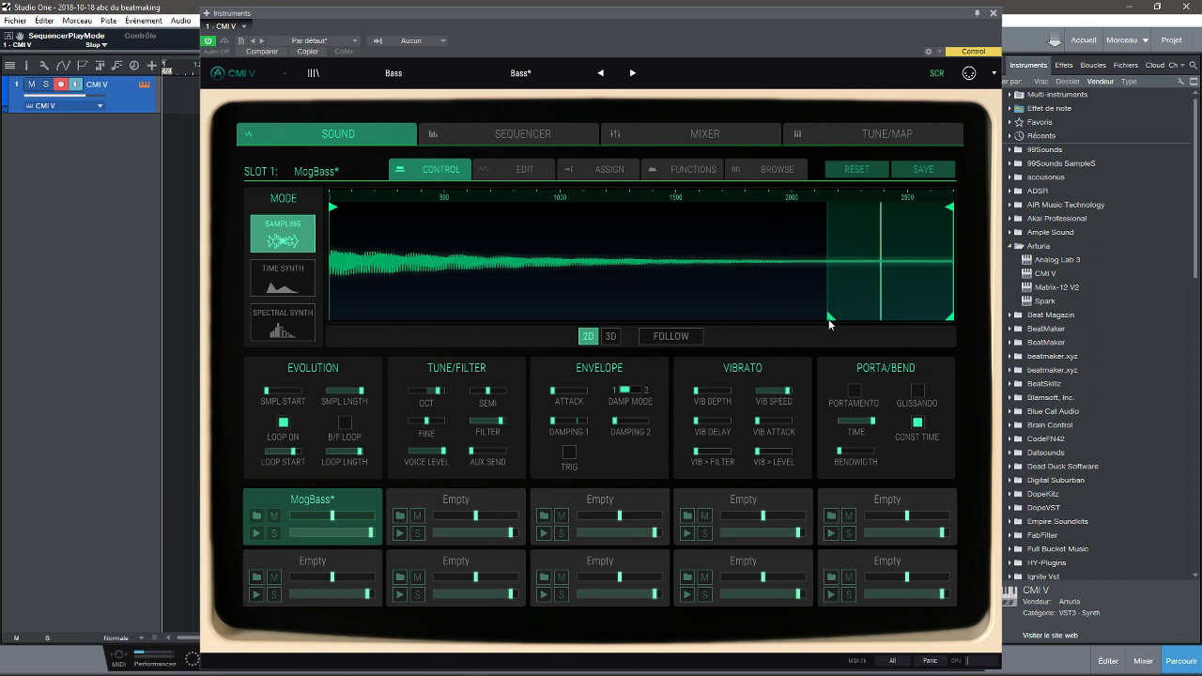
{"action": "left_click_drag", "start_coordinate": [831, 316], "coordinate": [548, 342]}
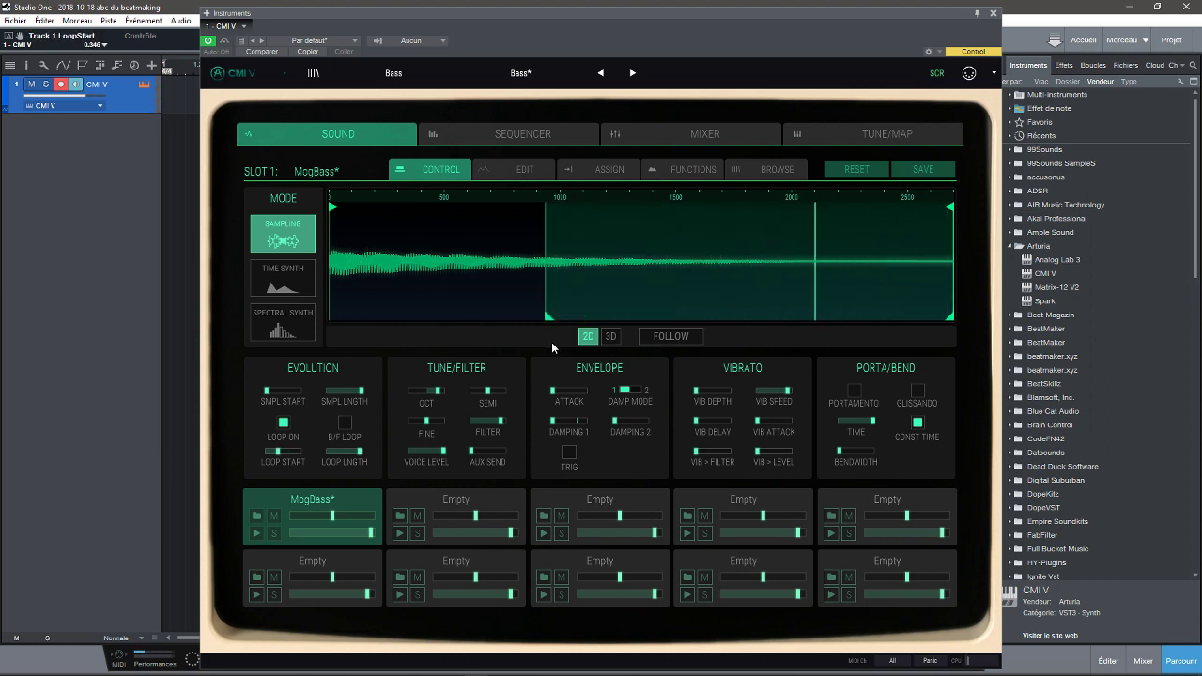
{"action": "left_click_drag", "start_coordinate": [926, 320], "coordinate": [653, 337]}
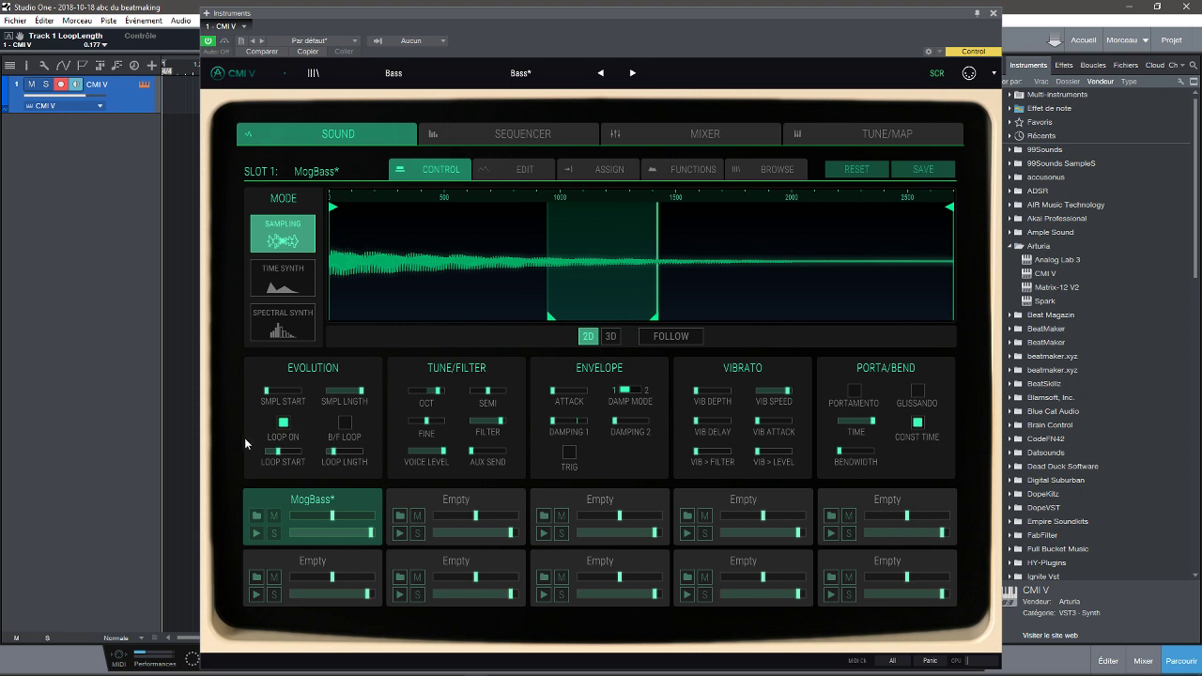
Compare MogBass with and without looping, leave Loop On off, and set the loop length to 0.650 and the loop start to 0.870
{"action": "left_click", "coordinate": [282, 424]}
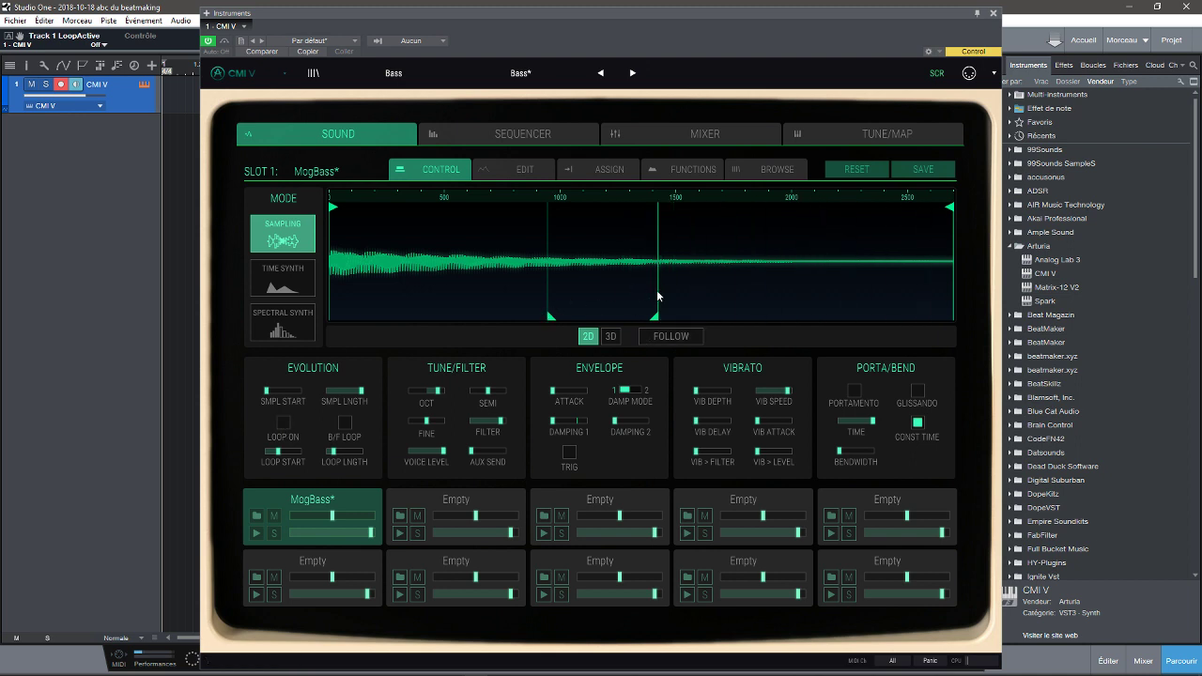
{"action": "left_click", "coordinate": [281, 425]}
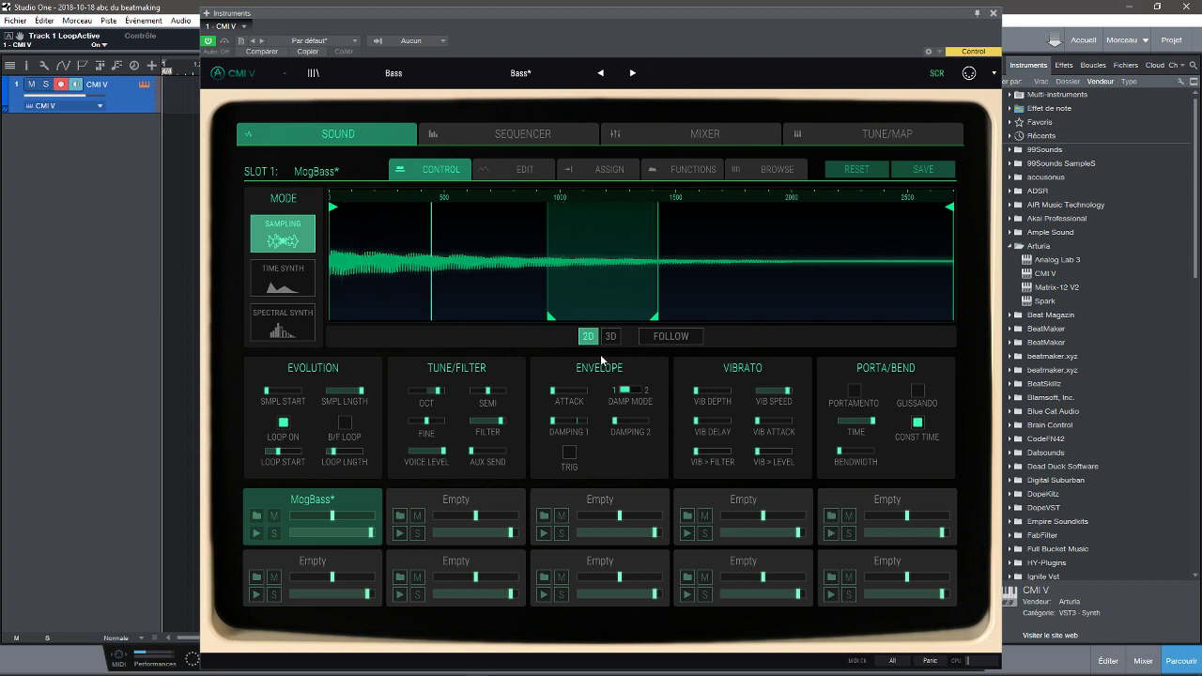
{"action": "left_click", "coordinate": [283, 423]}
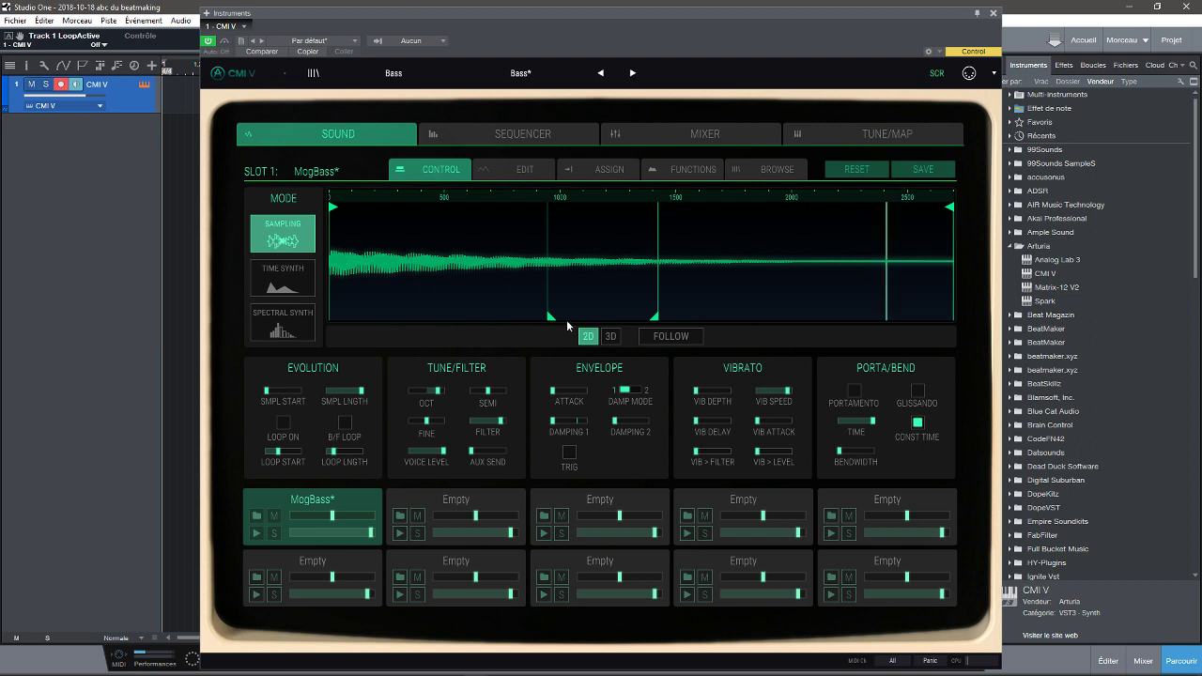
{"action": "left_click_drag", "start_coordinate": [658, 321], "coordinate": [1004, 313]}
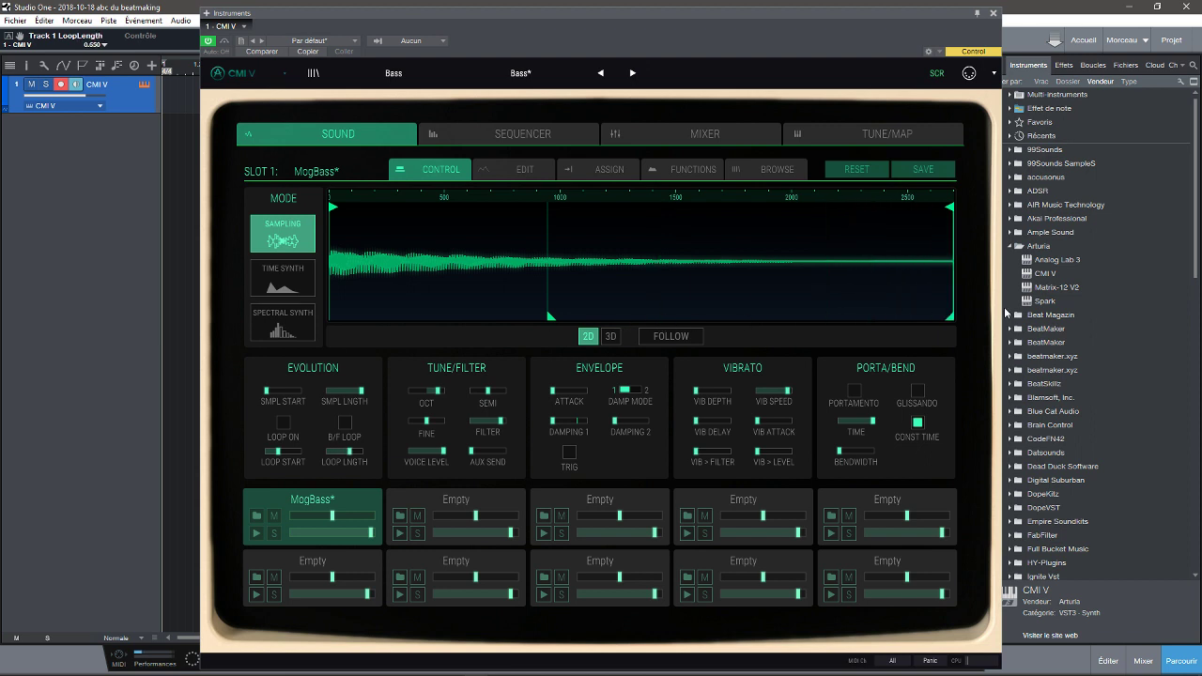
{"action": "left_click_drag", "start_coordinate": [552, 322], "coordinate": [877, 318]}
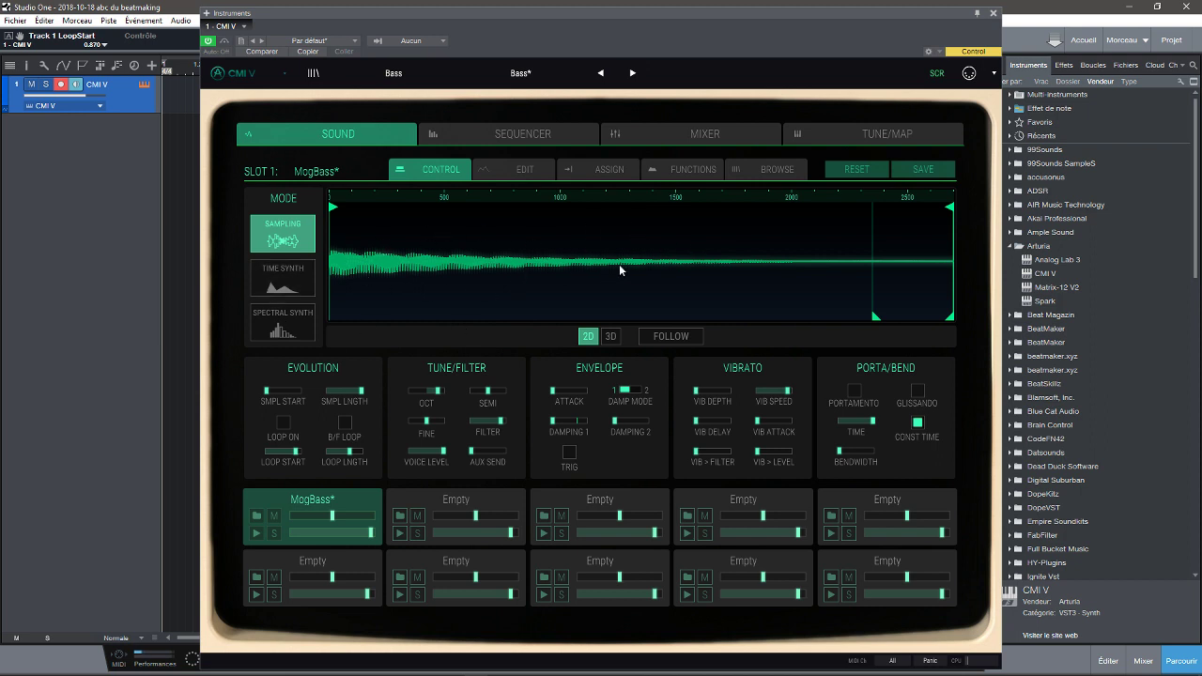
Load the Bigbass preset in 3D view and try TRAMBASS in Time Synth and Spectral Synth modes, returning it to Sampling
{"action": "left_click", "coordinate": [611, 336]}
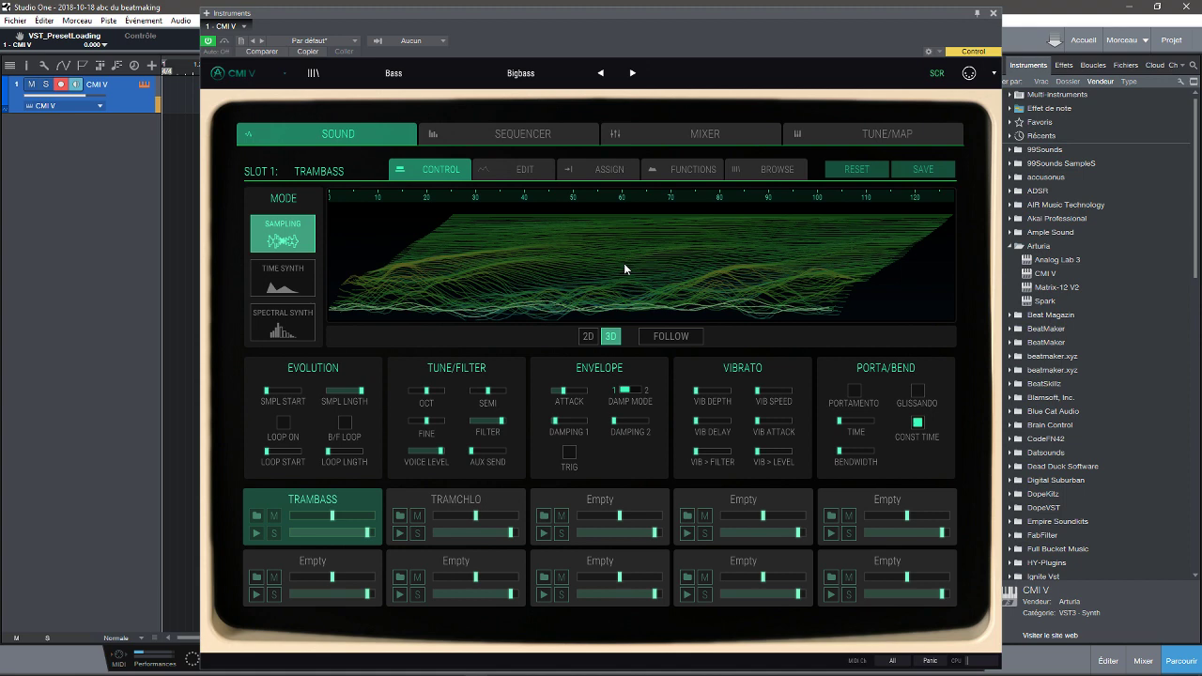
{"action": "left_click", "coordinate": [281, 286]}
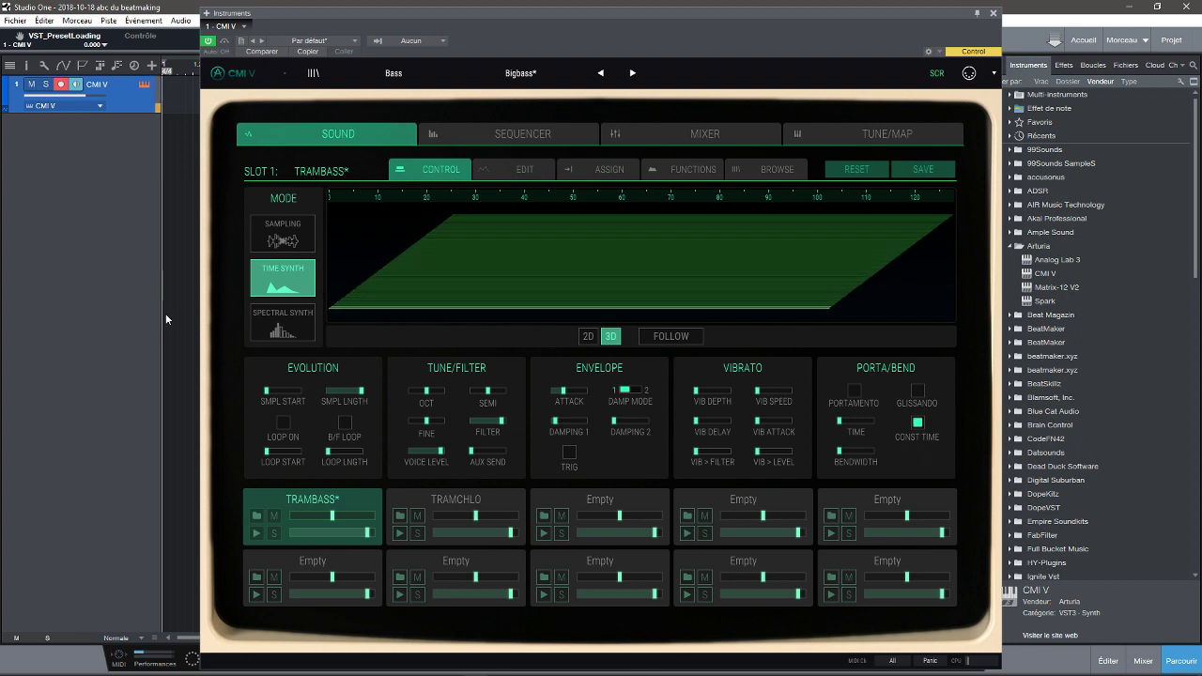
{"action": "left_click", "coordinate": [263, 319]}
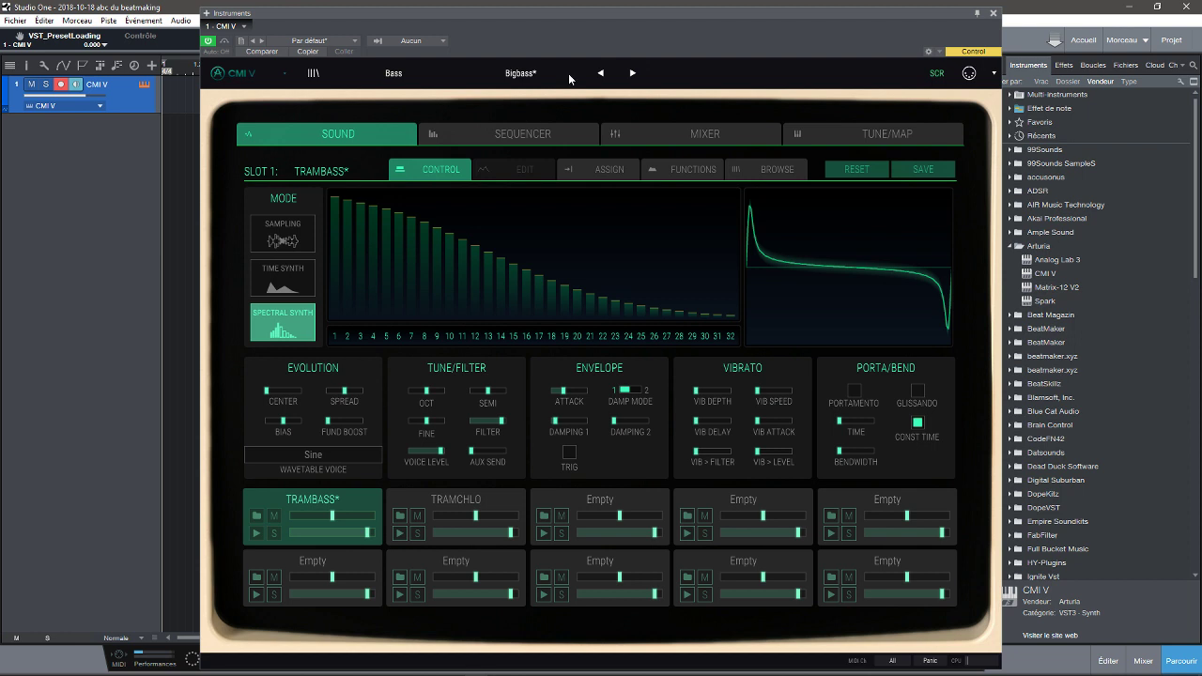
{"action": "left_click", "coordinate": [294, 241]}
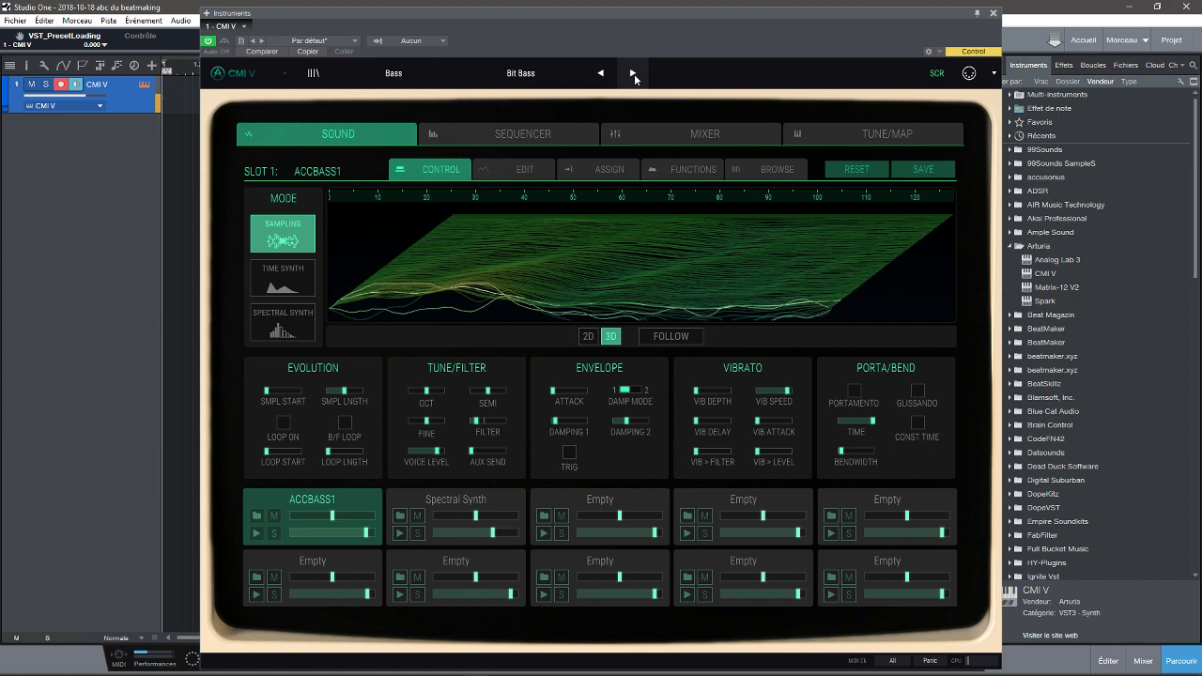
Load the Bit Bass preset, raise ACCBASS1's gain slightly on its Edit page, and try Reverse on the sample, leaving it off
{"action": "left_click", "coordinate": [526, 166]}
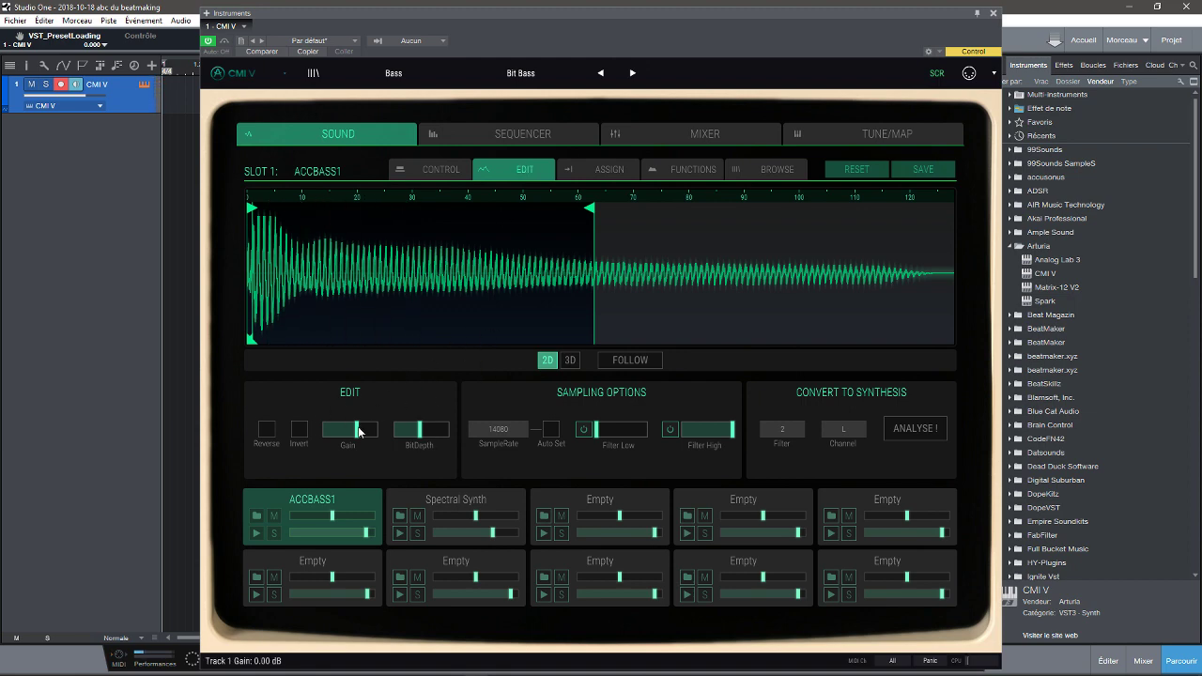
{"action": "mouse_move", "coordinate": [358, 438]}
{"action": "left_mouse_down"}
{"action": "mouse_move", "coordinate": [383, 435]}
{"action": "mouse_move", "coordinate": [368, 439]}
{"action": "left_mouse_up"}
{"action": "left_click", "coordinate": [267, 429]}
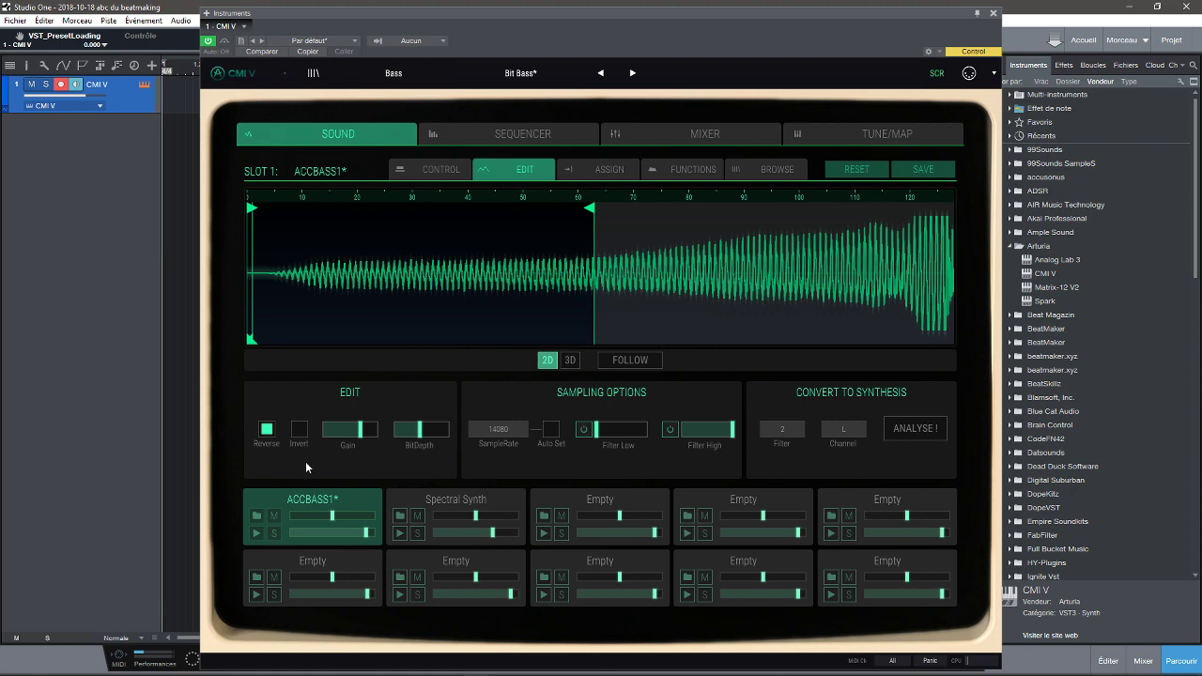
{"action": "left_click", "coordinate": [267, 429]}
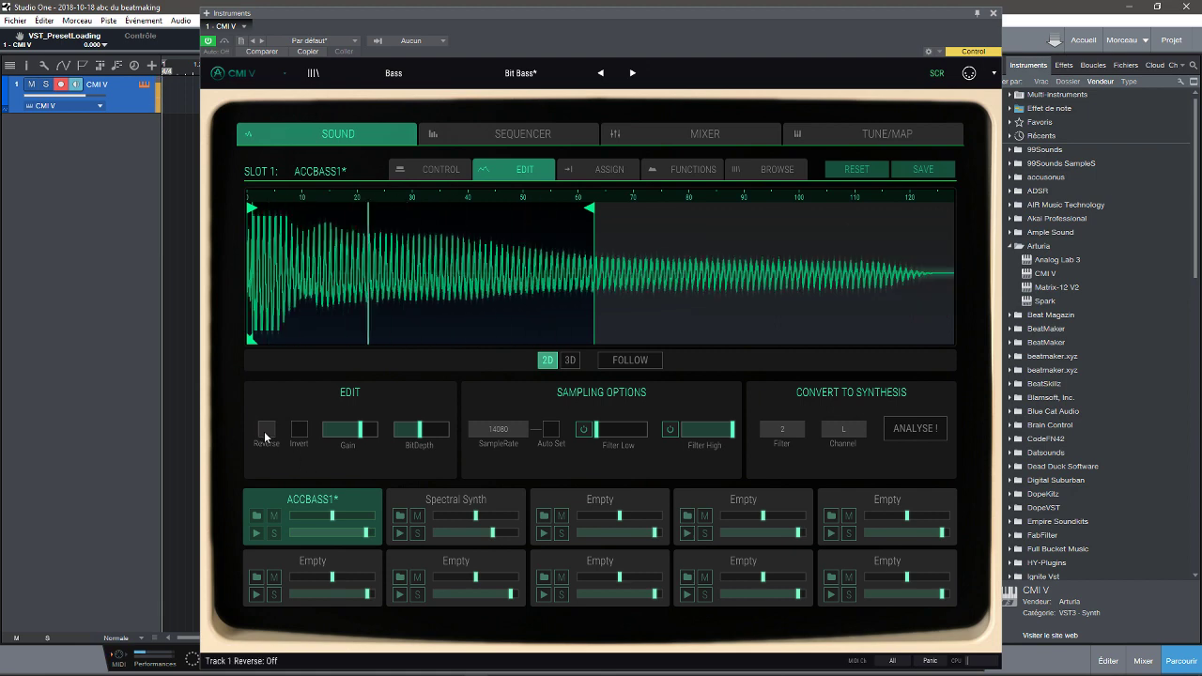
{"action": "left_click", "coordinate": [267, 429]}
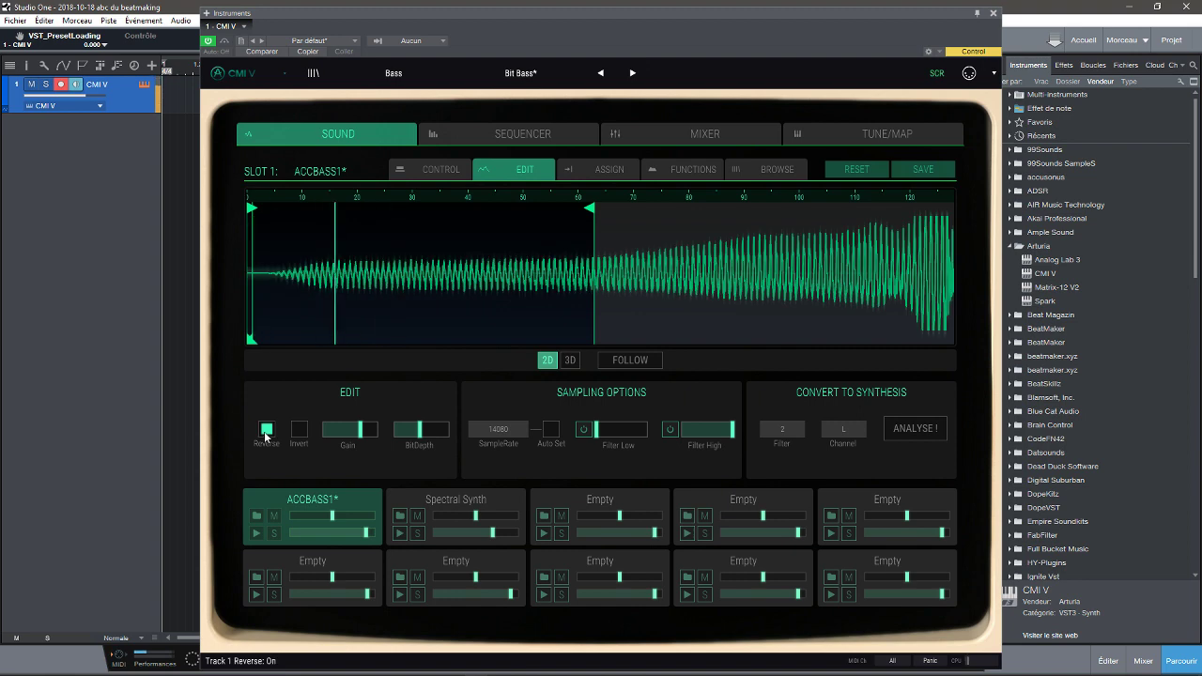
{"action": "left_click", "coordinate": [266, 429]}
Try inverting the ACCBASS1 sample with and without Reverse, leaving both options off
{"action": "left_click", "coordinate": [300, 429]}
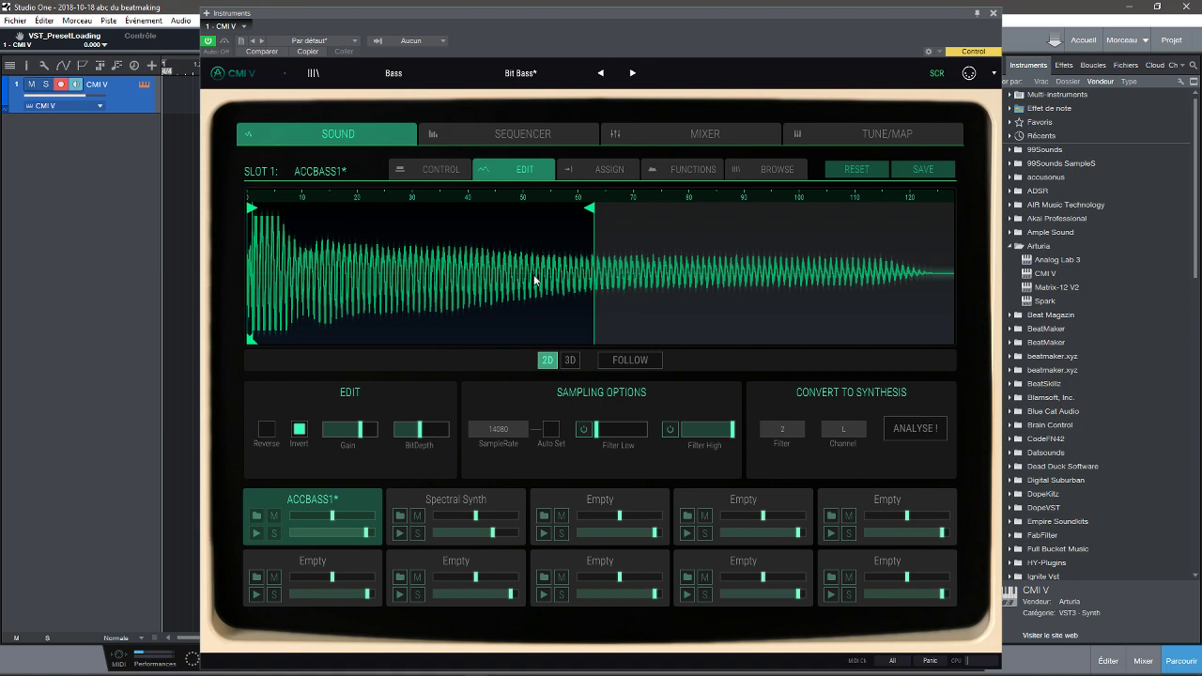
{"action": "left_click", "coordinate": [268, 429]}
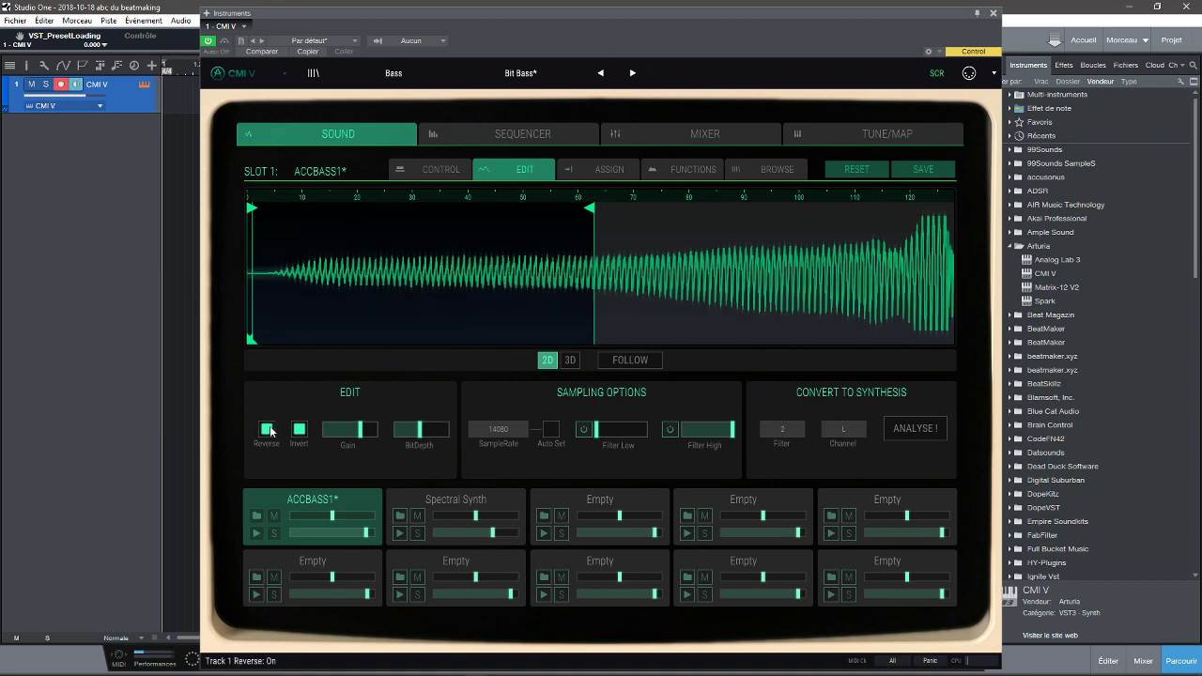
{"action": "left_click", "coordinate": [299, 429]}
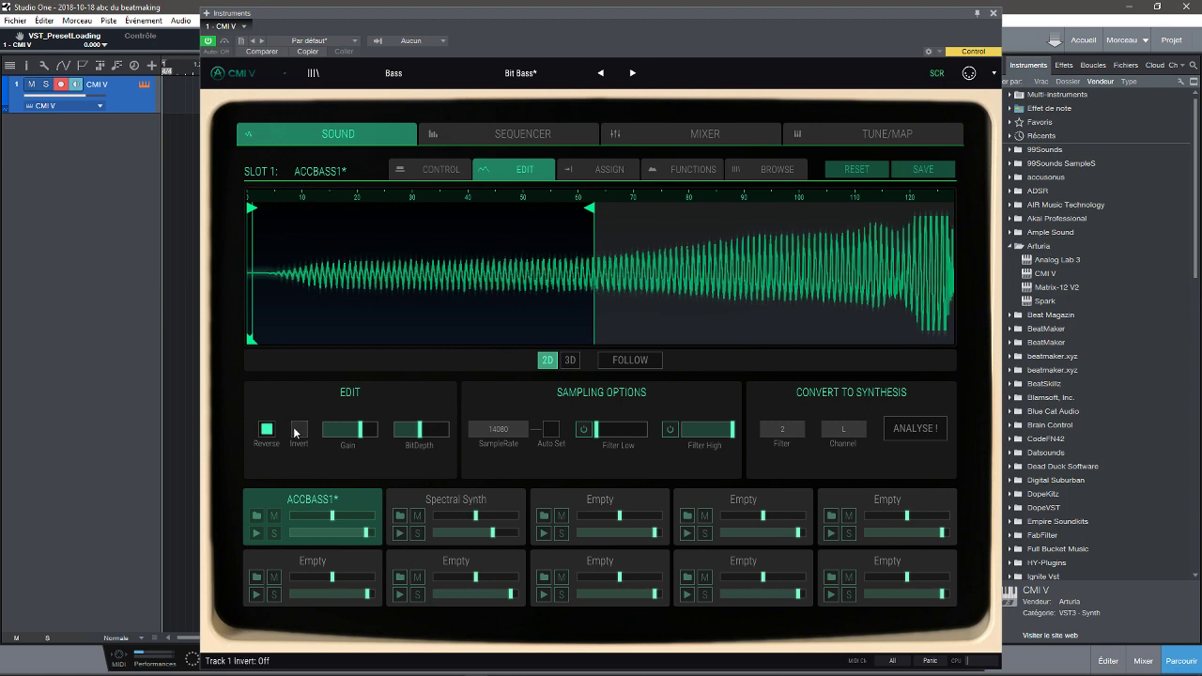
{"action": "left_click", "coordinate": [298, 429]}
{"action": "left_click", "coordinate": [267, 430]}
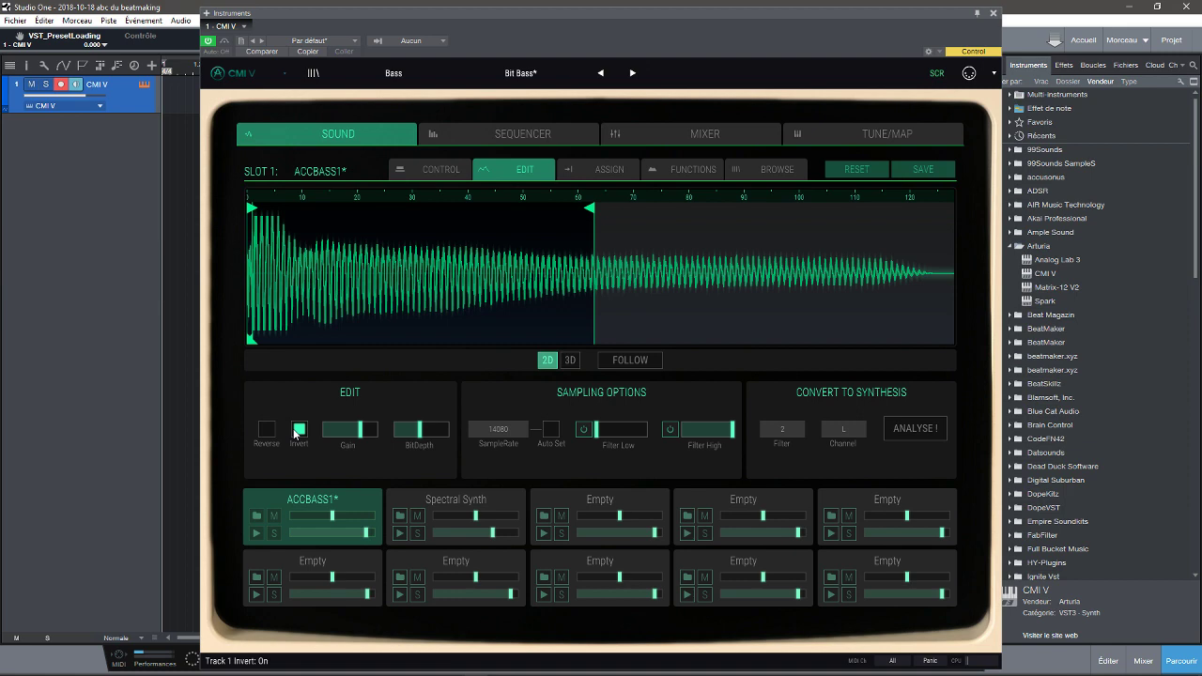
{"action": "left_click", "coordinate": [298, 430]}
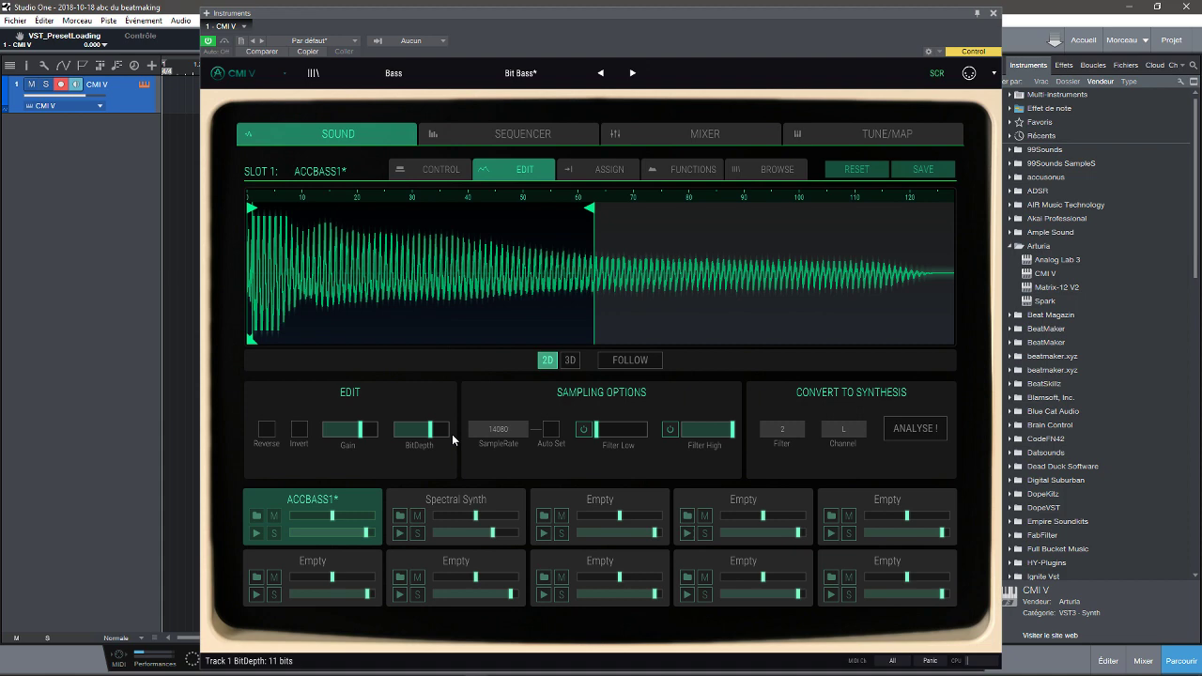
Increase ACCBASS1's bit depth slightly and enable its low filter with the cutoff at 2
{"action": "mouse_move", "coordinate": [463, 435]}
{"action": "left_mouse_down"}
{"action": "mouse_move", "coordinate": [415, 436]}
{"action": "mouse_move", "coordinate": [468, 437]}
{"action": "left_mouse_up"}
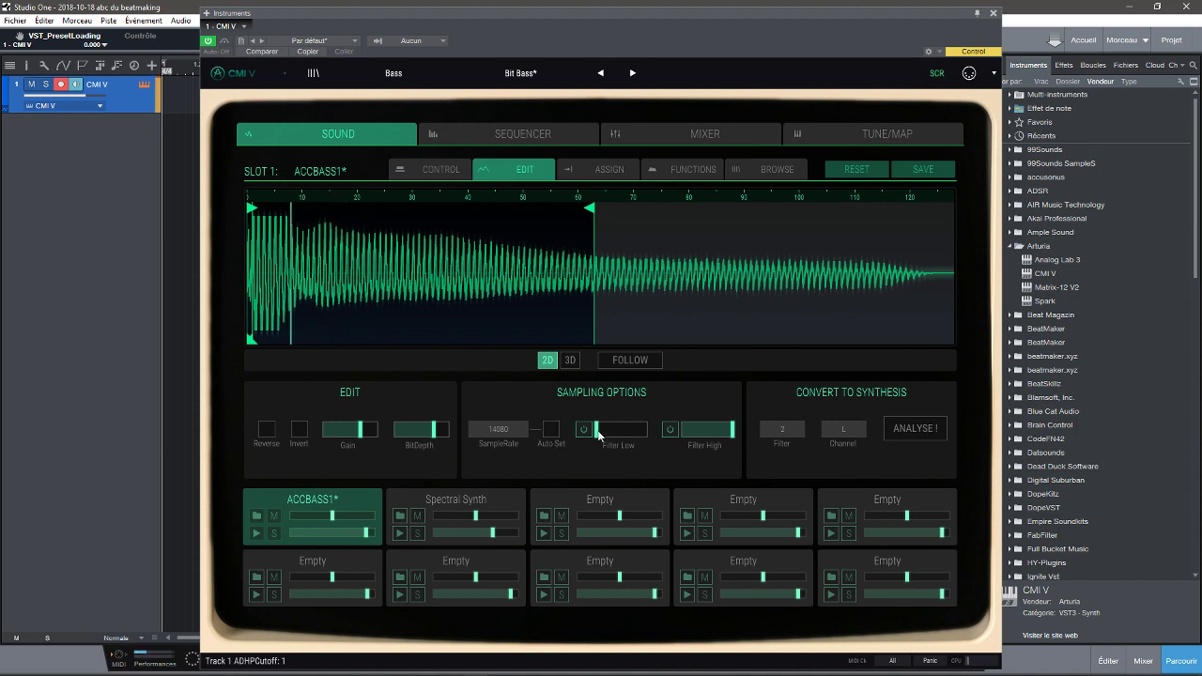
{"action": "left_click_drag", "start_coordinate": [607, 435], "coordinate": [614, 435]}
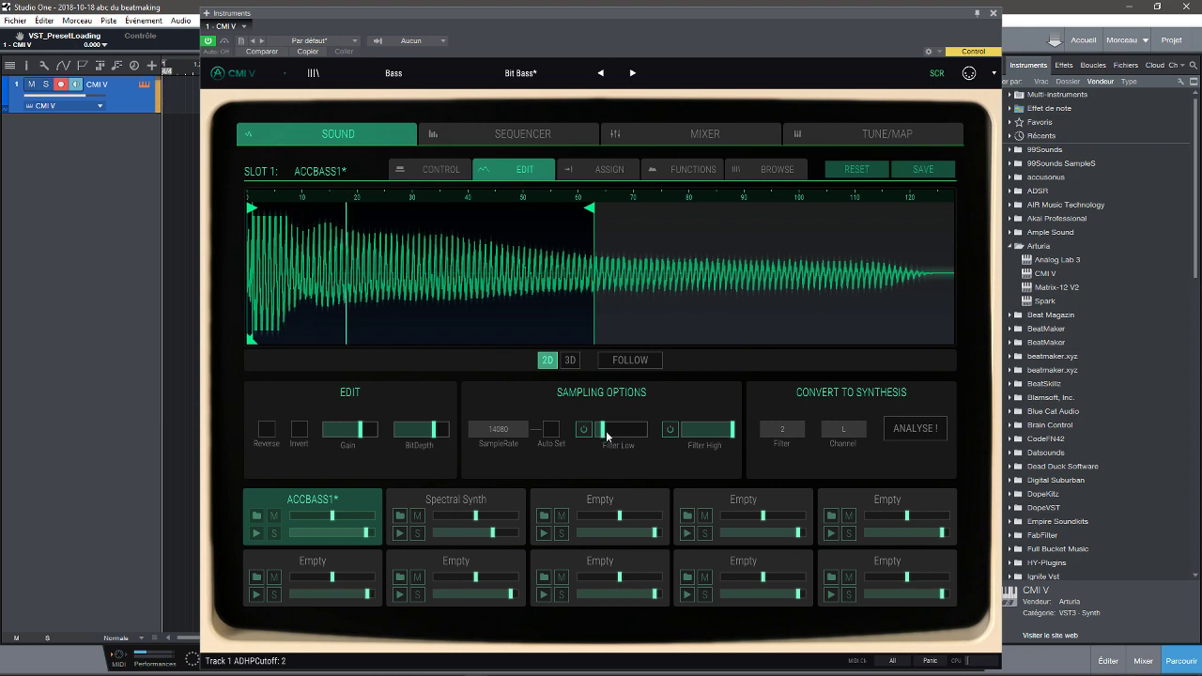
{"action": "left_click", "coordinate": [582, 429]}
{"action": "left_click", "coordinate": [580, 431]}
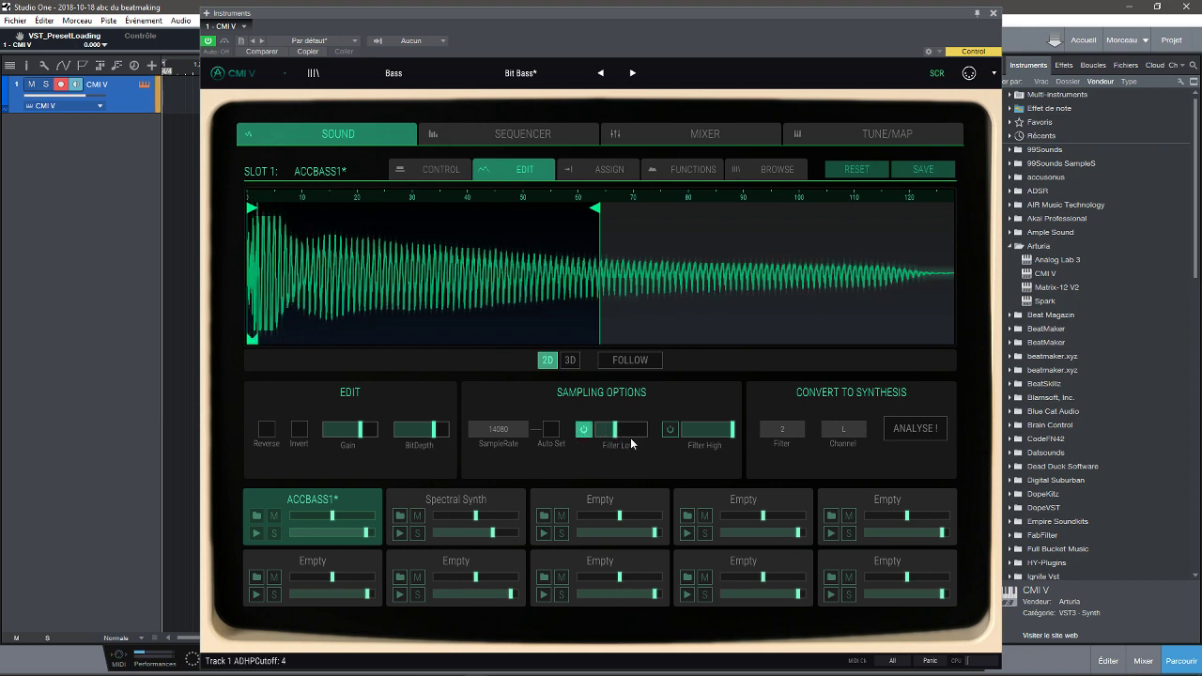
{"action": "left_click_drag", "start_coordinate": [642, 434], "coordinate": [588, 439]}
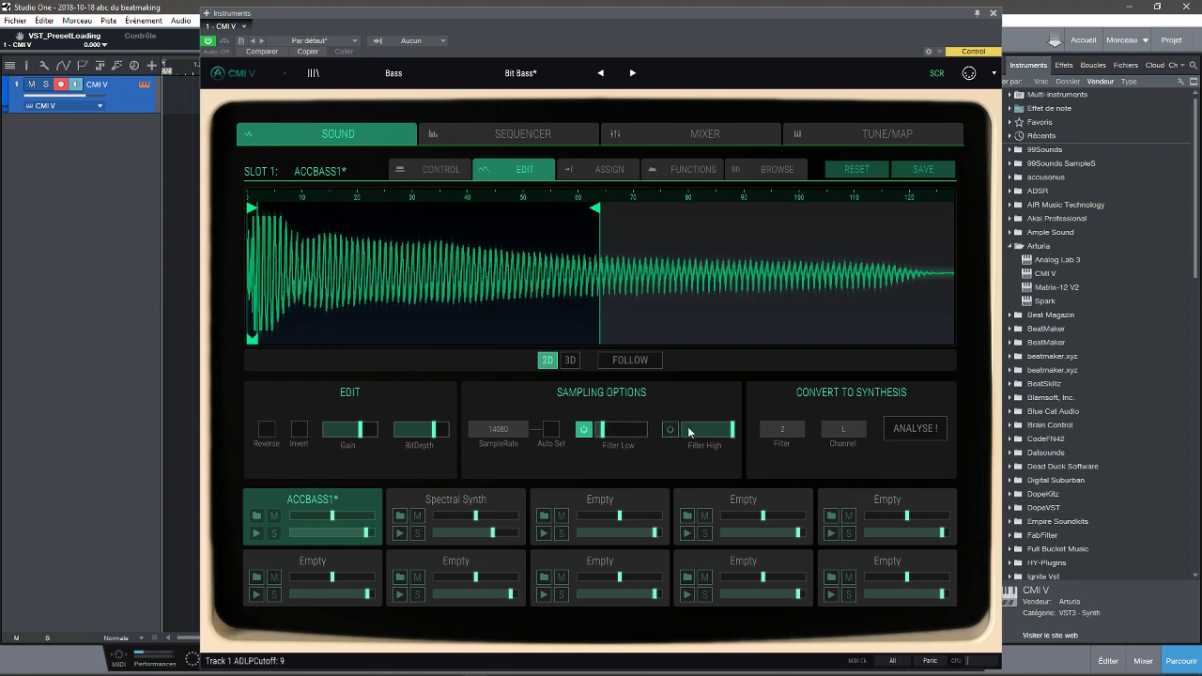
Enable ACCBASS1's high filter and try different low and high cutoffs, bringing Filter Low back from maximum to about mid-range
{"action": "left_click", "coordinate": [672, 429]}
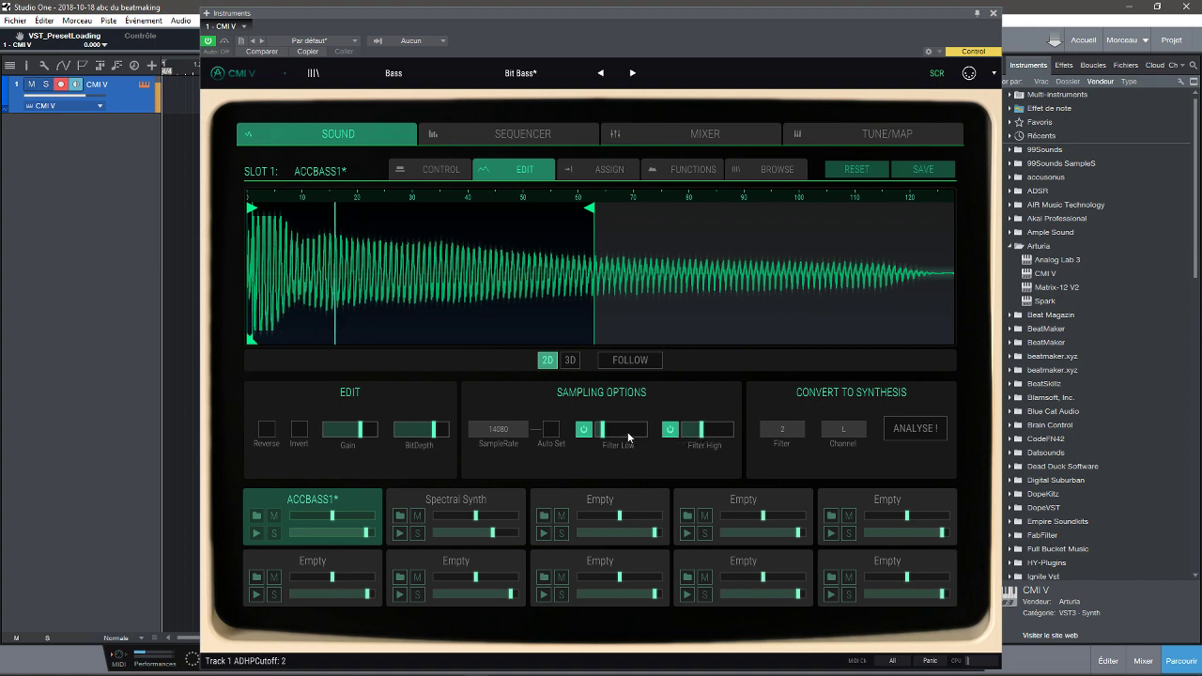
{"action": "left_click_drag", "start_coordinate": [713, 434], "coordinate": [845, 431]}
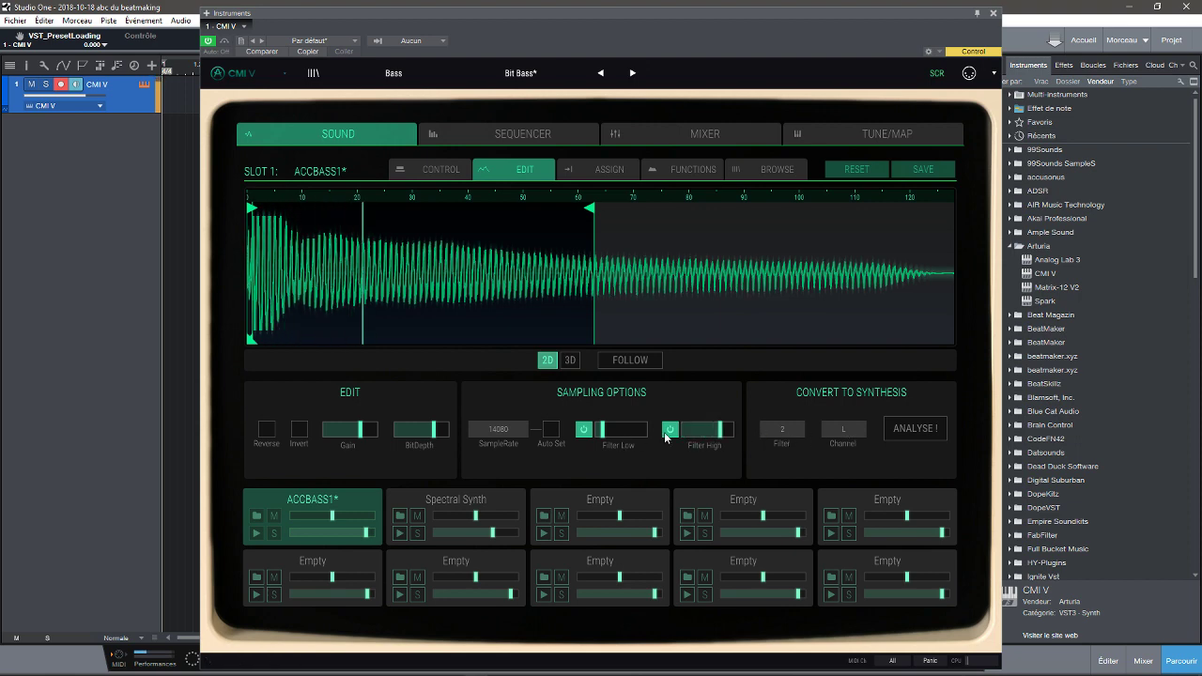
{"action": "left_click_drag", "start_coordinate": [592, 433], "coordinate": [701, 438]}
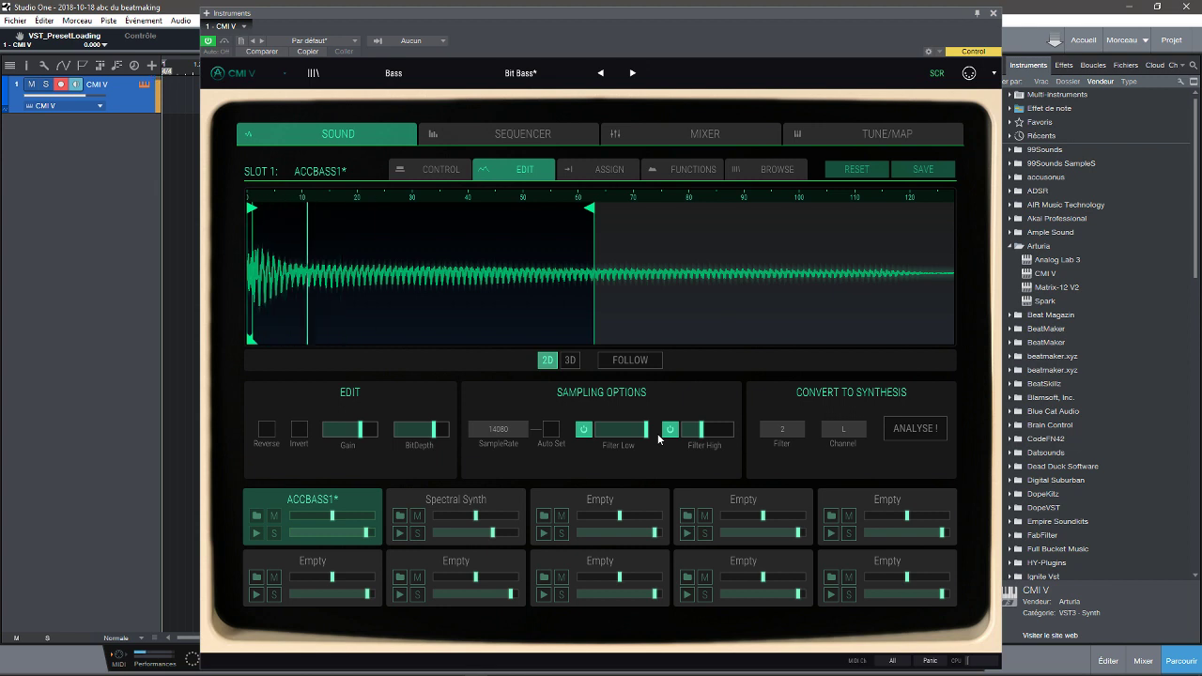
{"action": "left_click", "coordinate": [646, 429]}
{"action": "left_click_drag", "start_coordinate": [614, 438], "coordinate": [575, 440]}
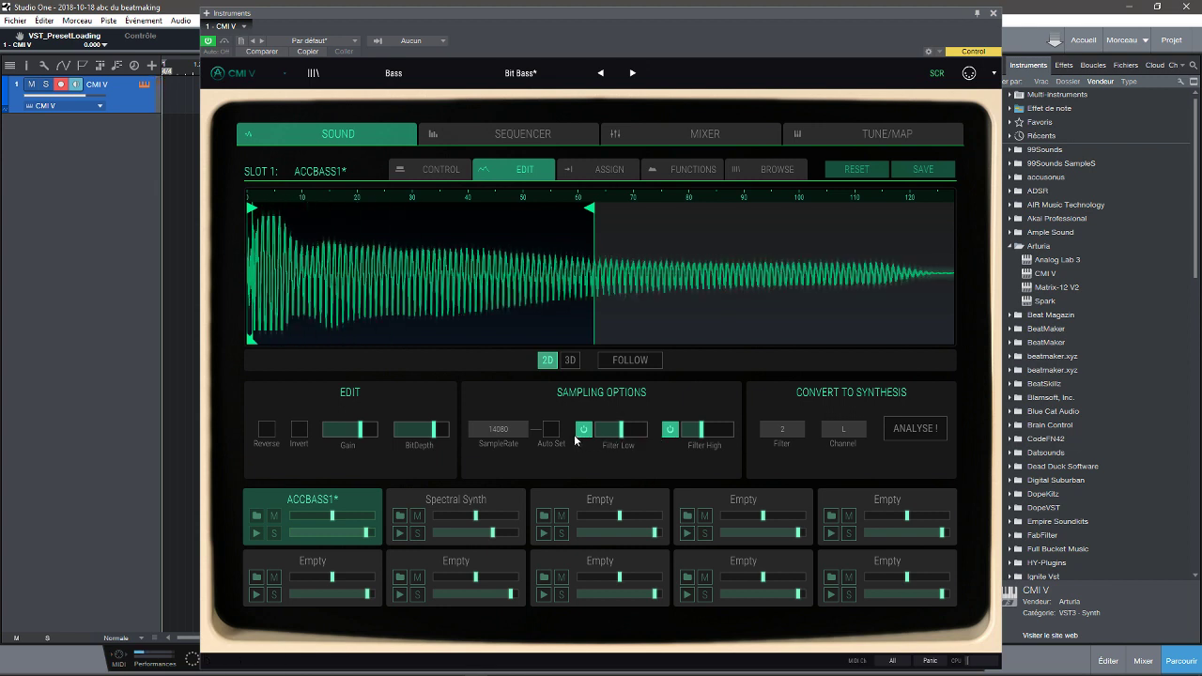
Load the Bounzo preset and analyse Modular Texture 27 for conversion to synthesis using the L + R channel
{"action": "left_click", "coordinate": [630, 73]}
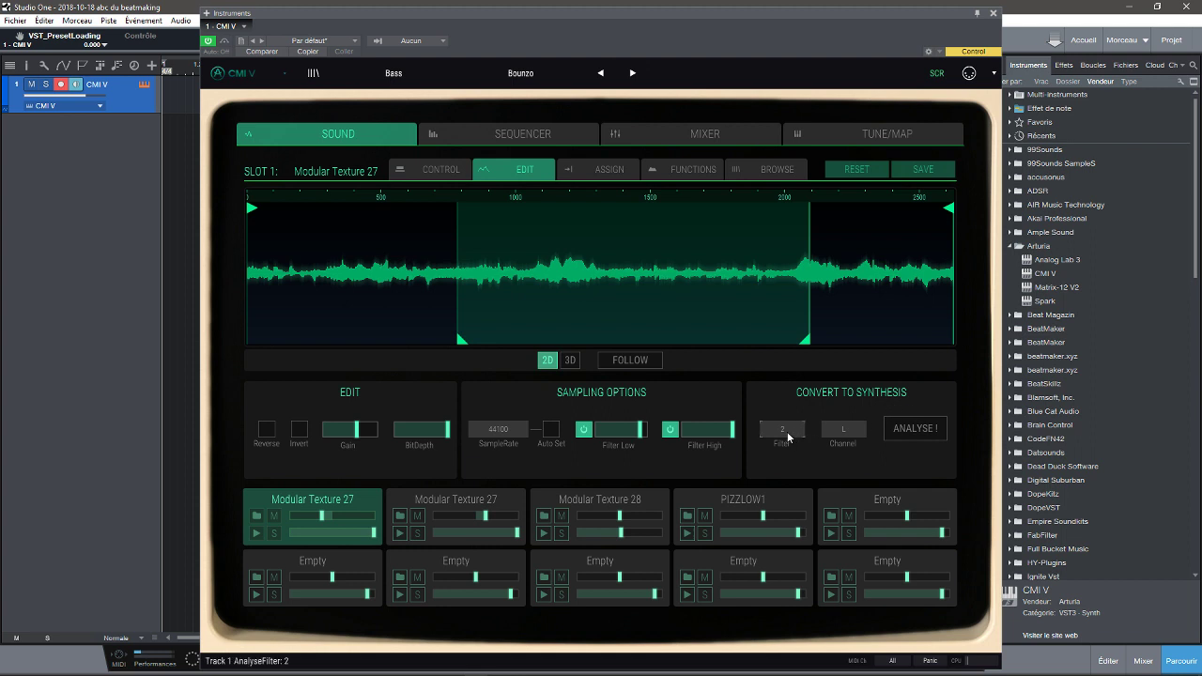
{"action": "left_click", "coordinate": [847, 428]}
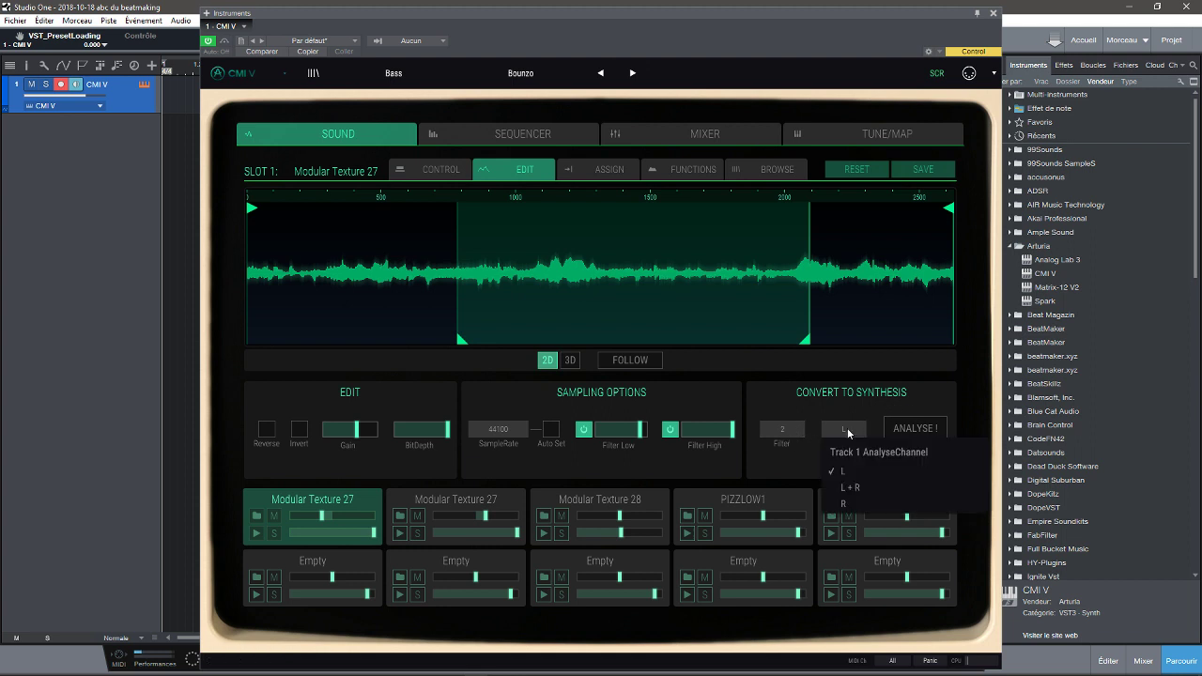
{"action": "left_click", "coordinate": [850, 486]}
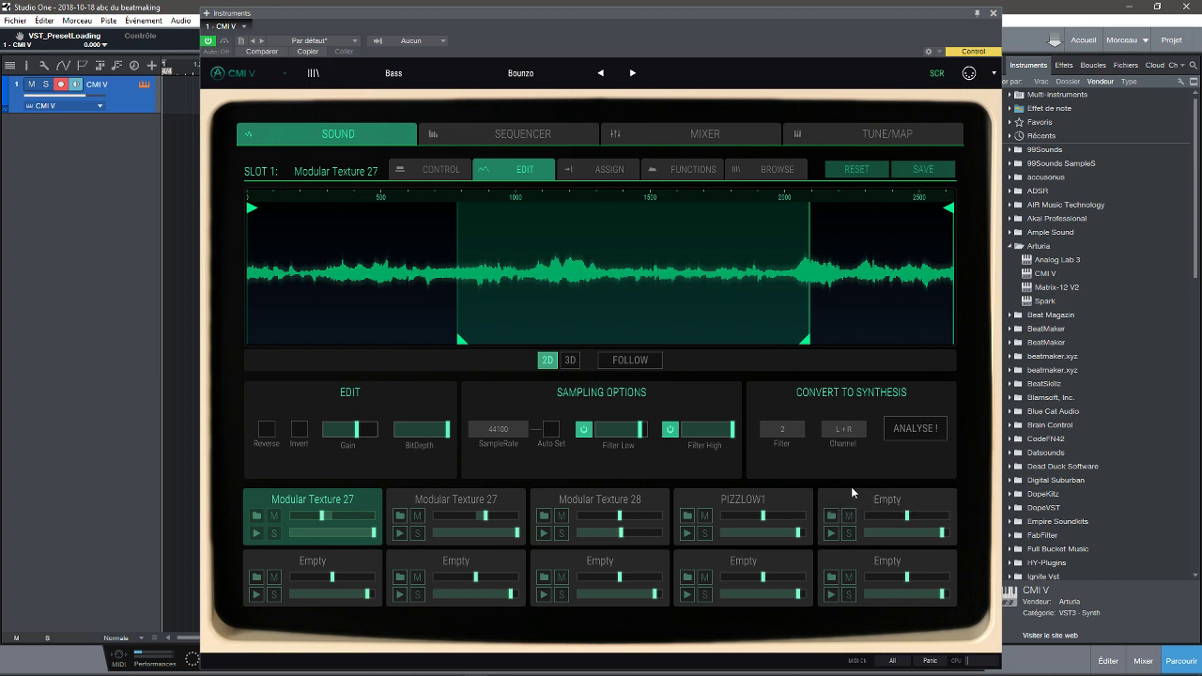
{"action": "left_click", "coordinate": [913, 429]}
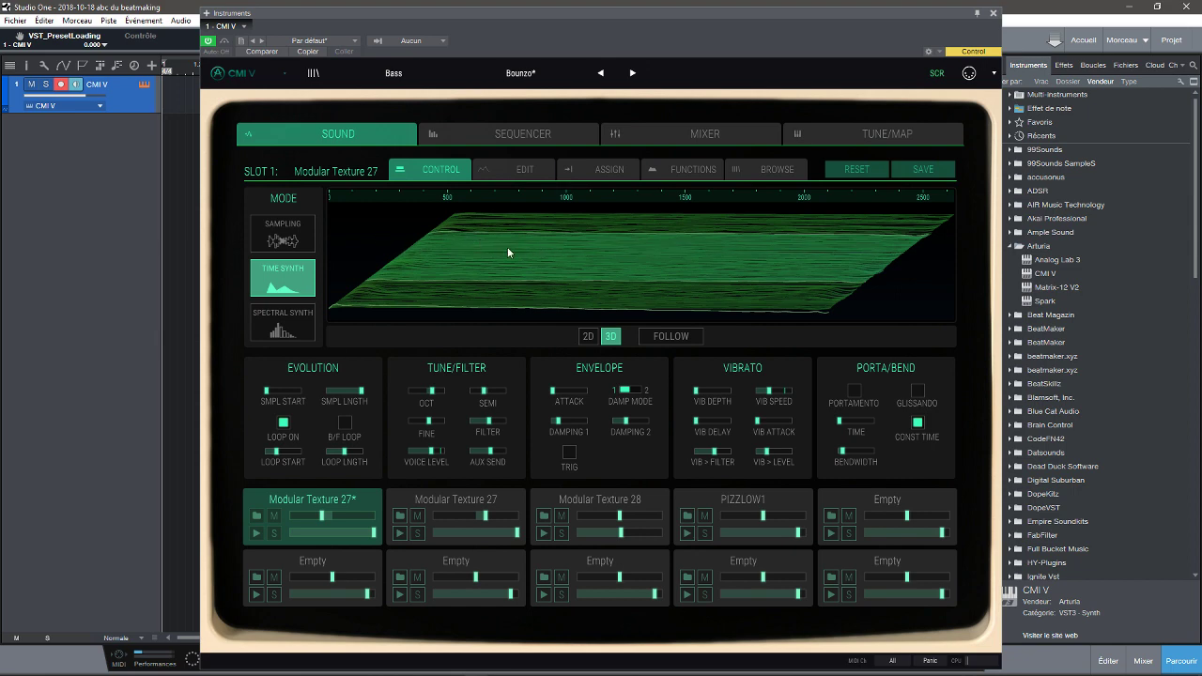
Examine Modular Texture 27's Time Synth Edit page, its Assign page and its Functions page
{"action": "left_click", "coordinate": [501, 168]}
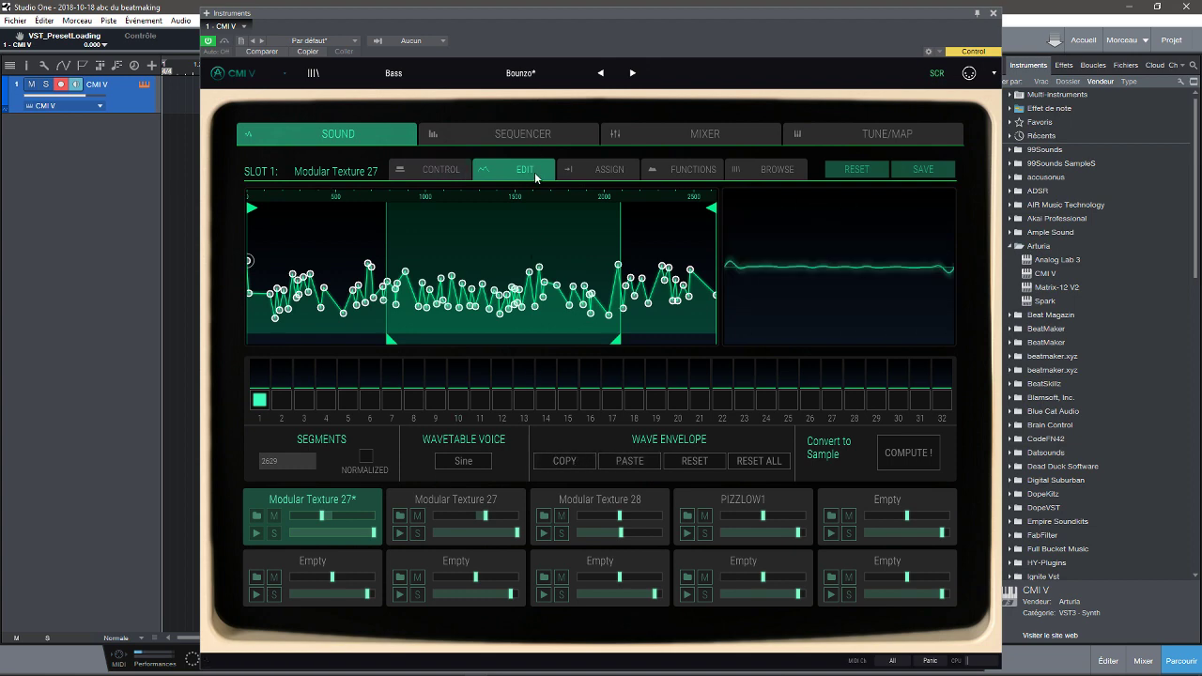
{"action": "left_click", "coordinate": [591, 174]}
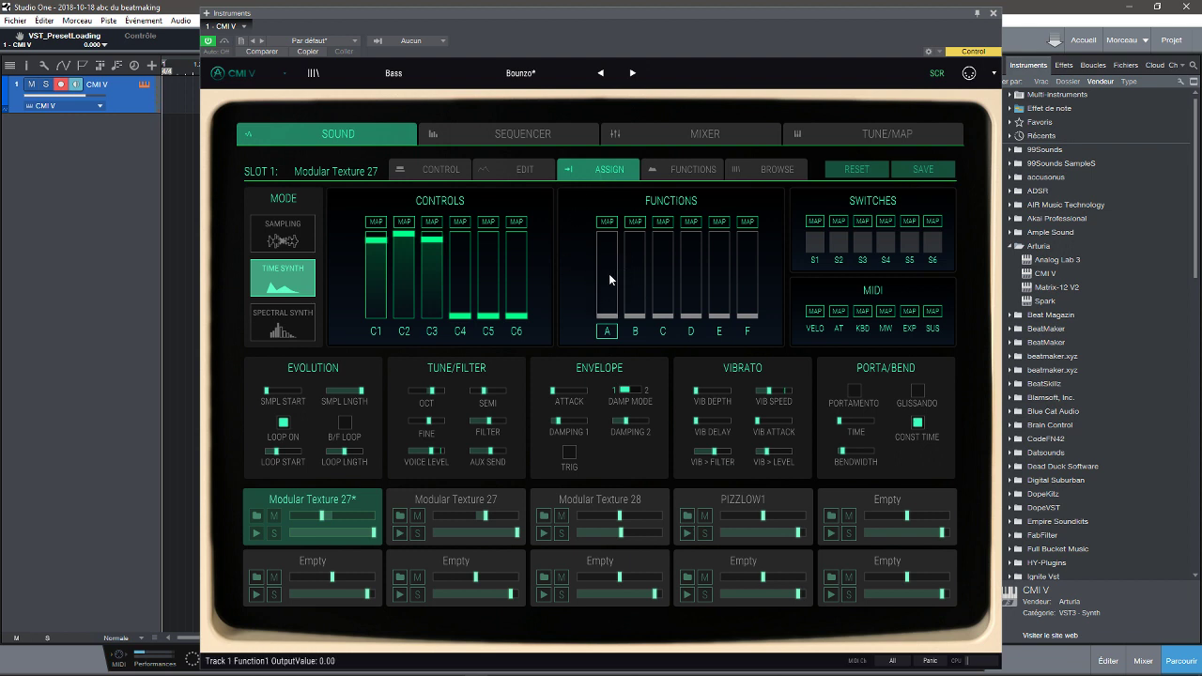
{"action": "left_click", "coordinate": [678, 175]}
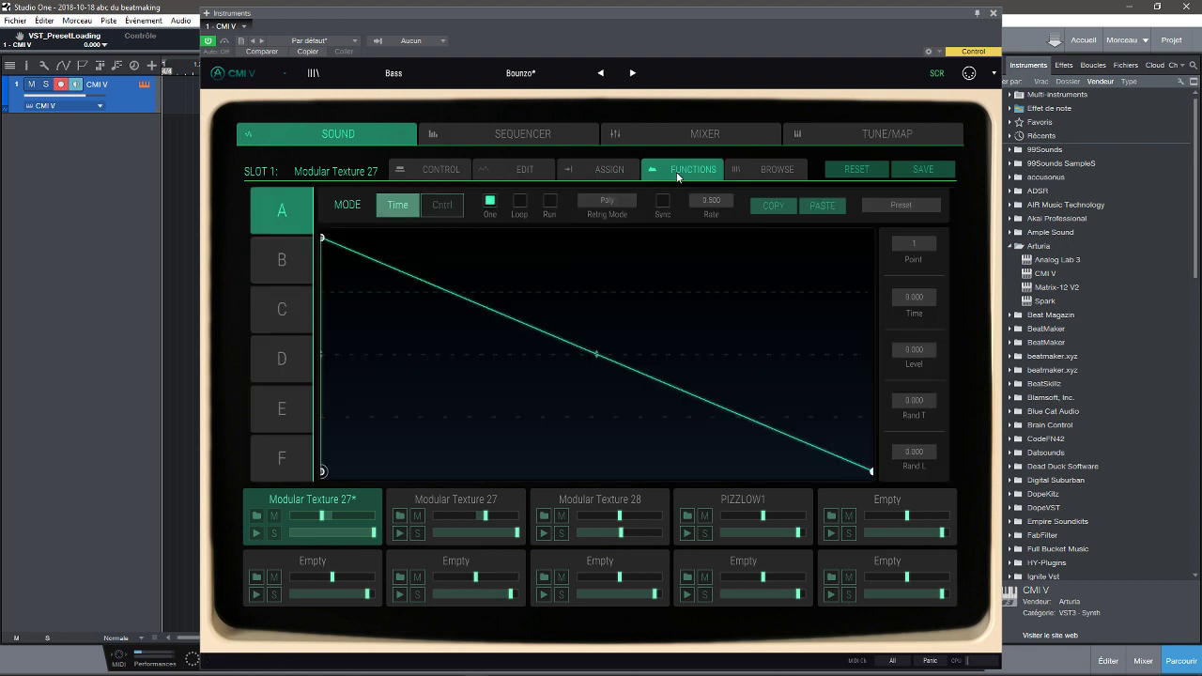
Shape function A with point 2 at about time 0.028, level 0.762, and a third point at about time 0.694, level 0.807
{"action": "left_click_drag", "start_coordinate": [322, 236], "coordinate": [482, 348]}
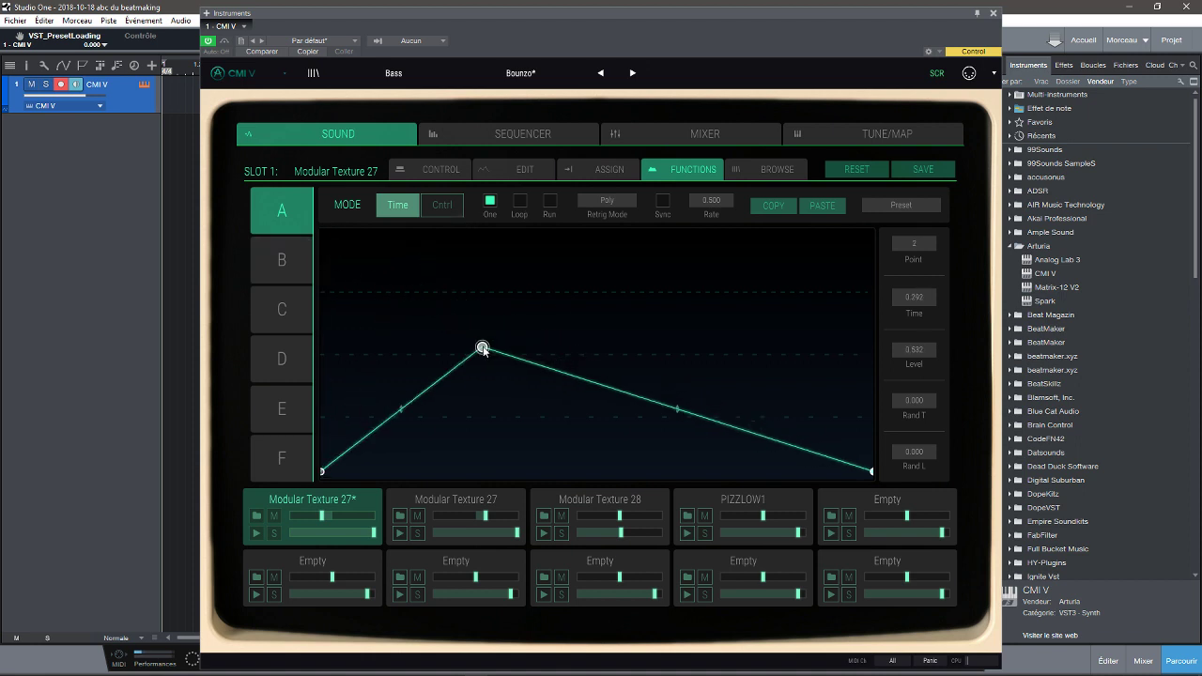
{"action": "double_click", "coordinate": [659, 408]}
{"action": "left_click_drag", "start_coordinate": [662, 473], "coordinate": [704, 282]}
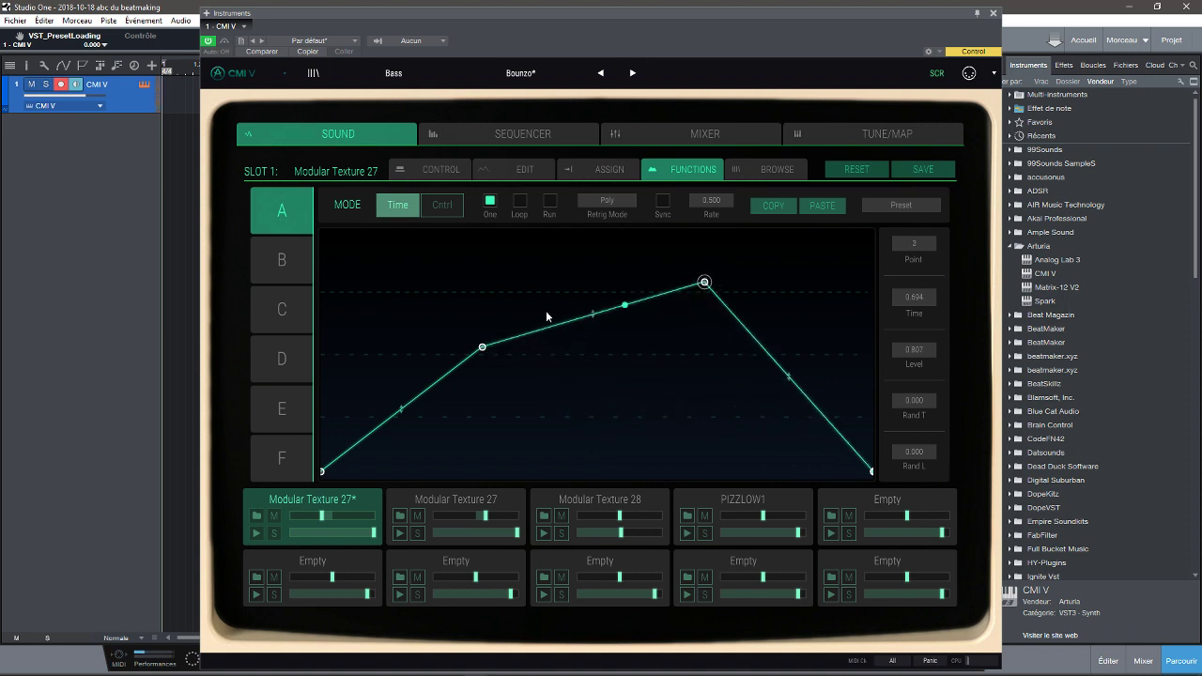
{"action": "left_click_drag", "start_coordinate": [483, 347], "coordinate": [336, 293]}
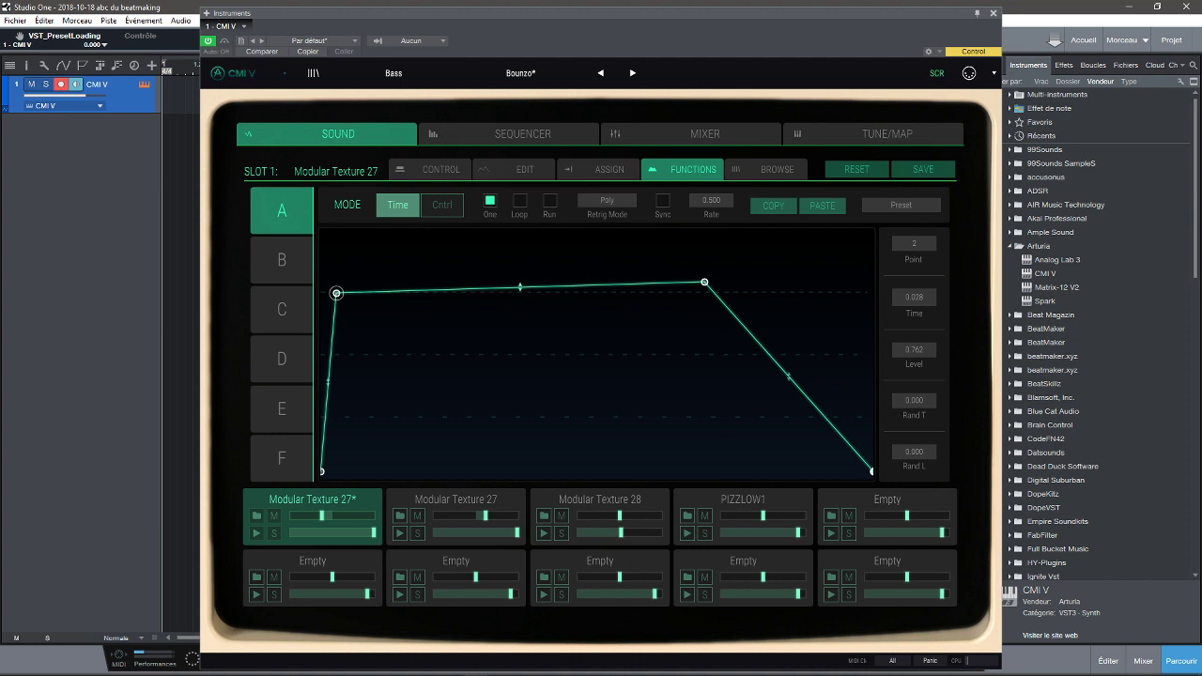
Add drops to zero in function A near times 0.289 and 0.609, with a peak of about 0.754 at the first drop
{"action": "double_click", "coordinate": [480, 292]}
{"action": "double_click", "coordinate": [479, 292]}
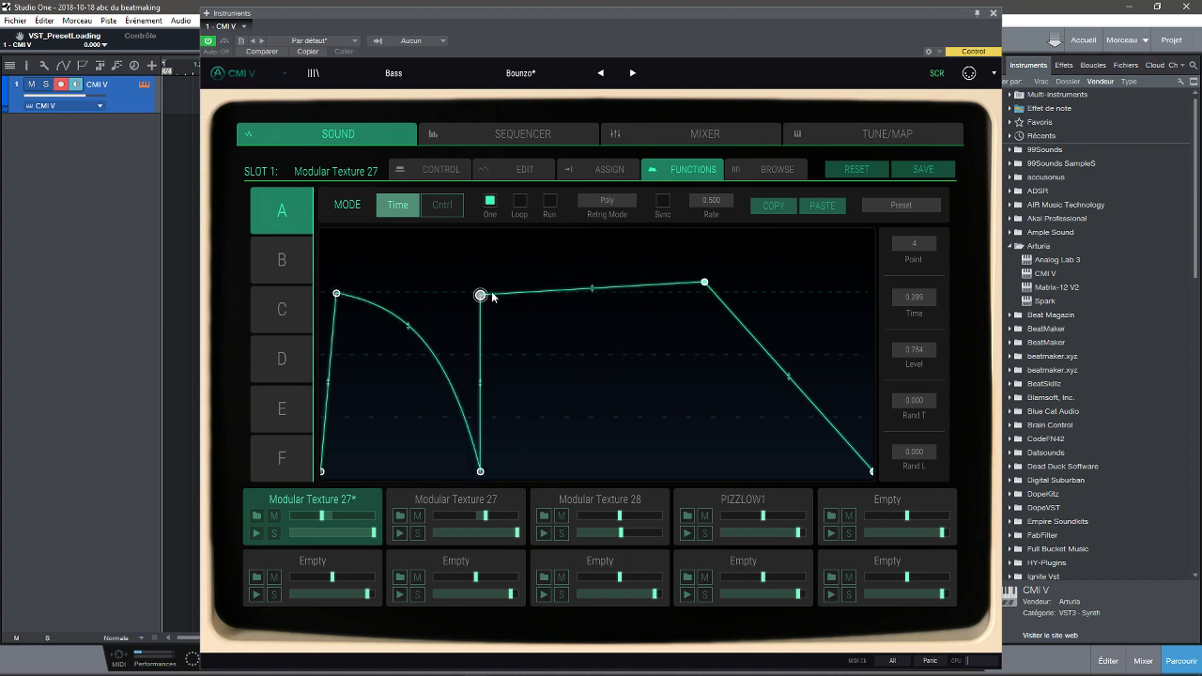
{"action": "double_click", "coordinate": [660, 287]}
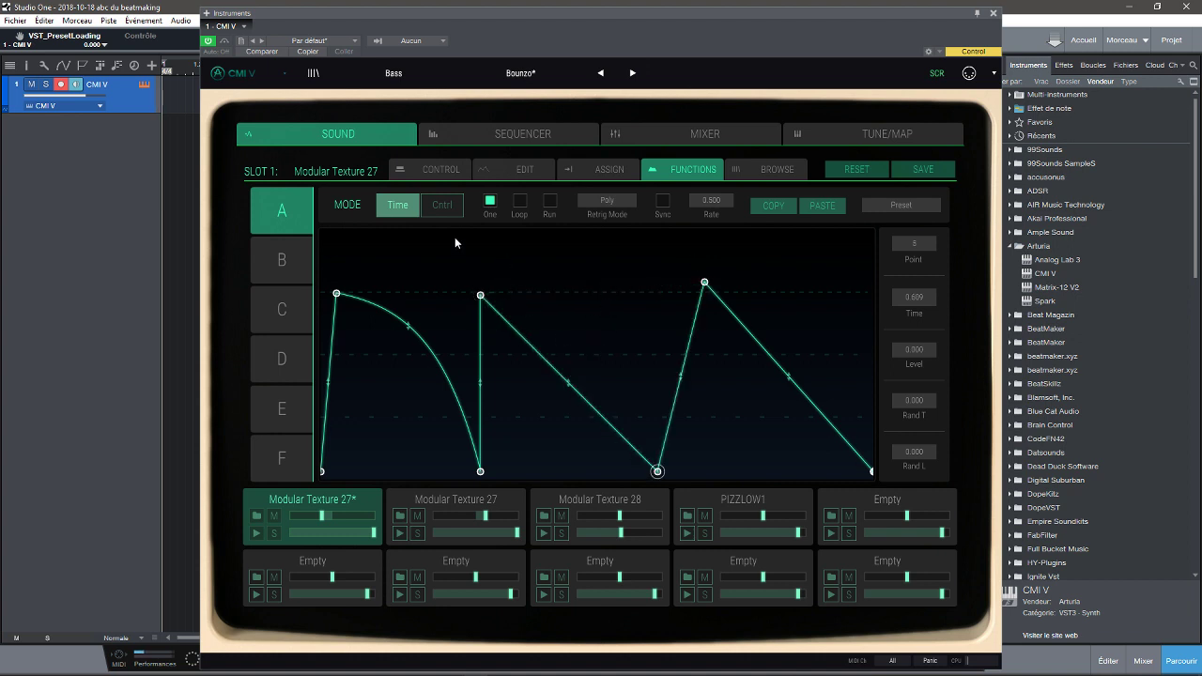
View Modular Texture 27's waveform in 2D on the Control page, and compare its Functions and Assign pages
{"action": "left_click", "coordinate": [440, 170]}
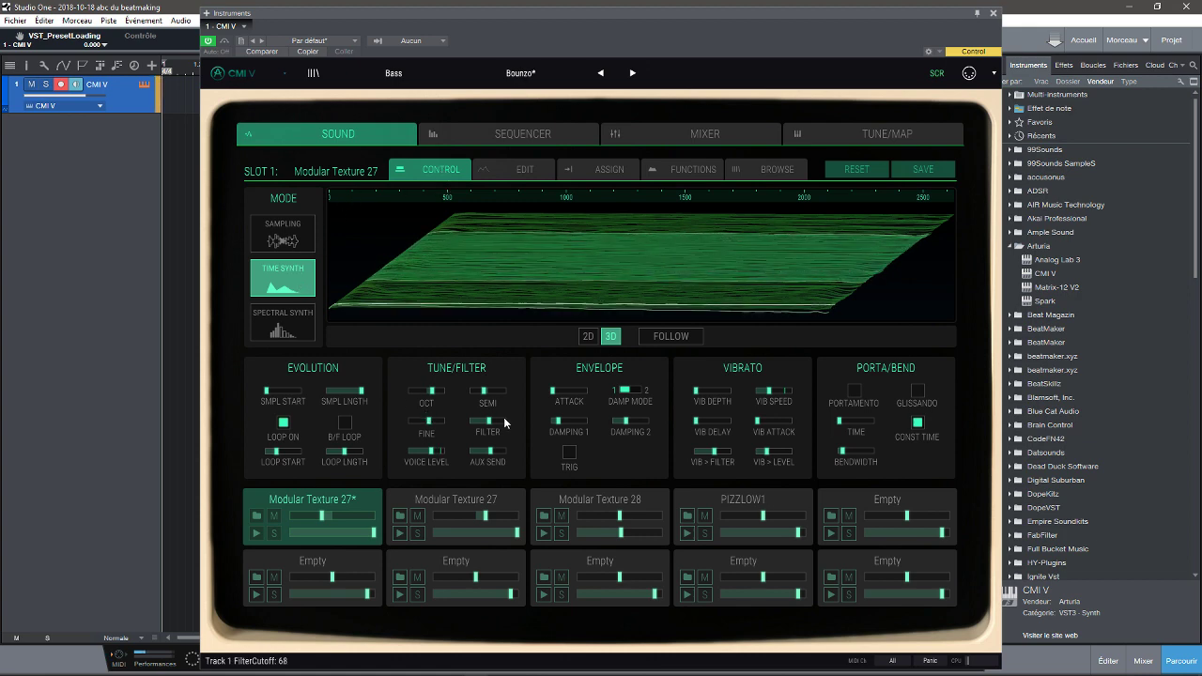
{"action": "left_click", "coordinate": [587, 336]}
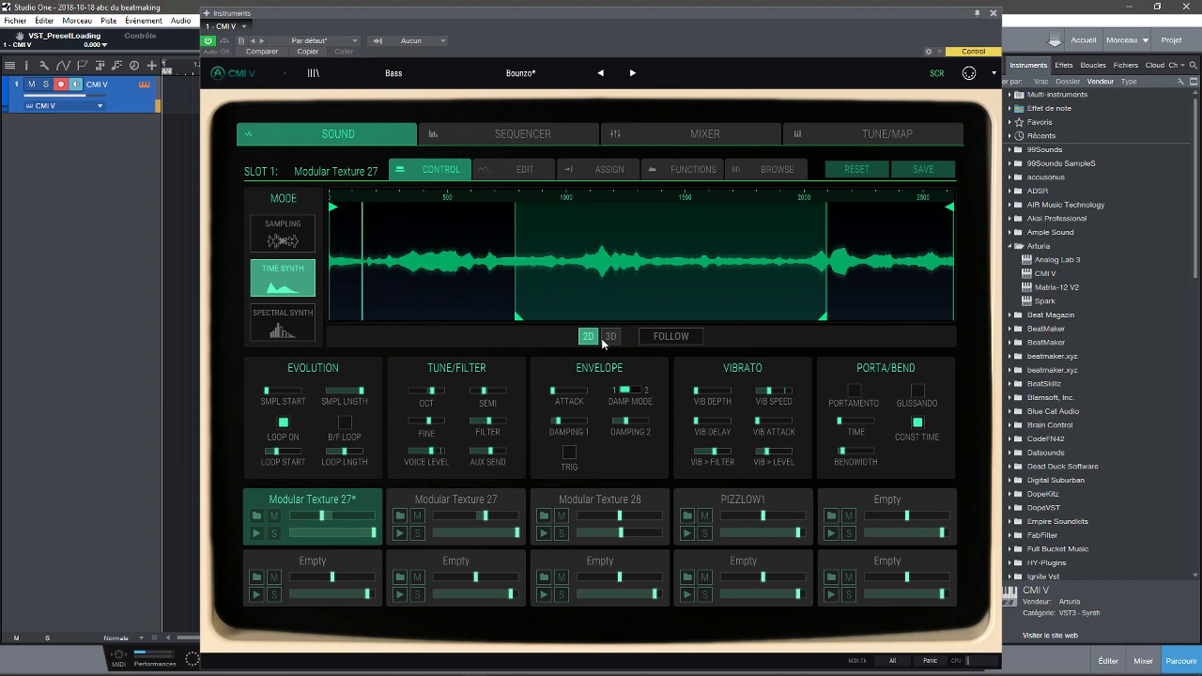
{"action": "left_click", "coordinate": [683, 171]}
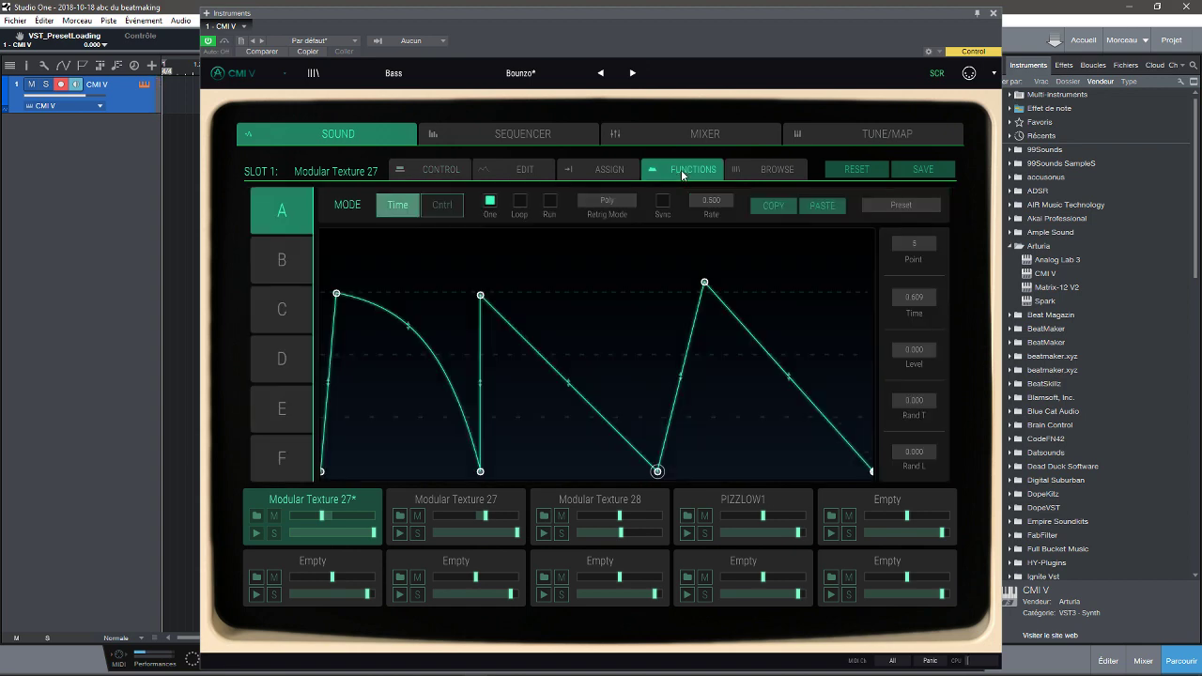
{"action": "left_click", "coordinate": [605, 171]}
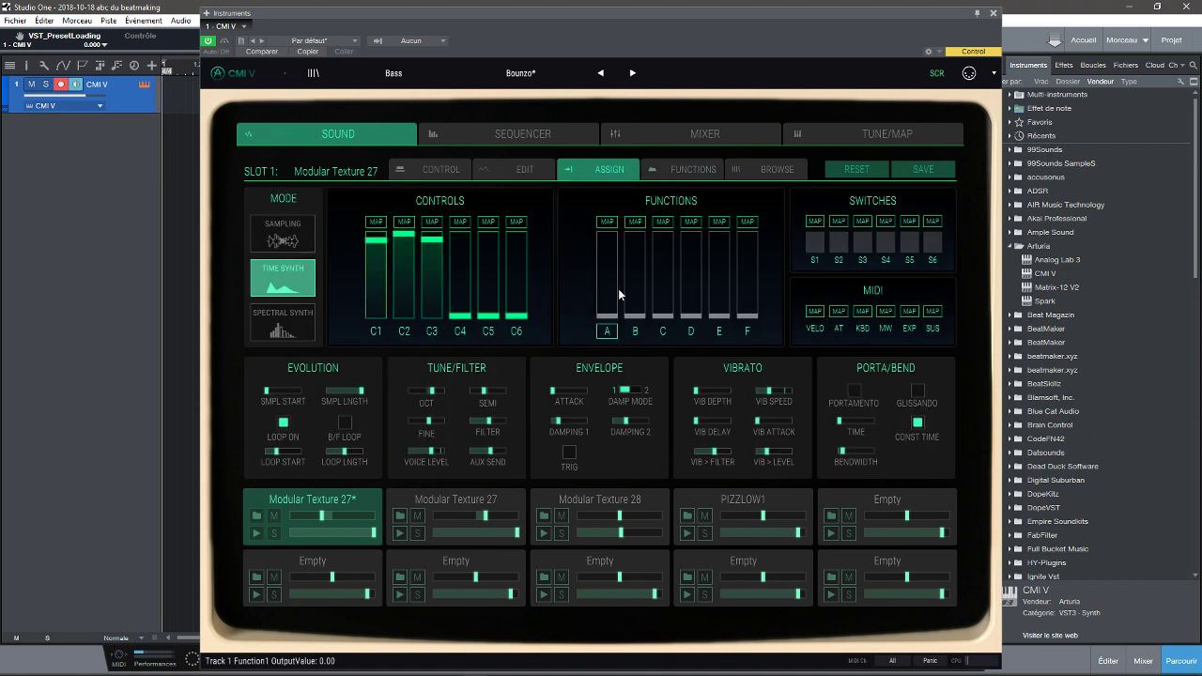
{"action": "left_click", "coordinate": [689, 167]}
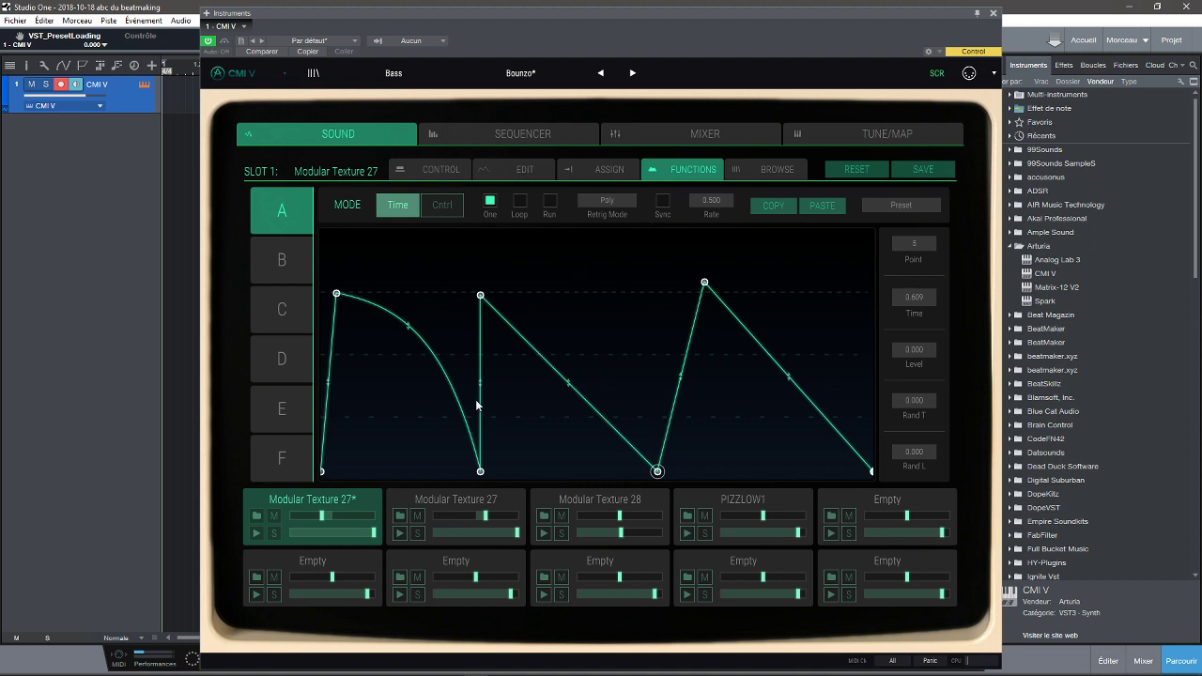
{"action": "left_click", "coordinate": [612, 170]}
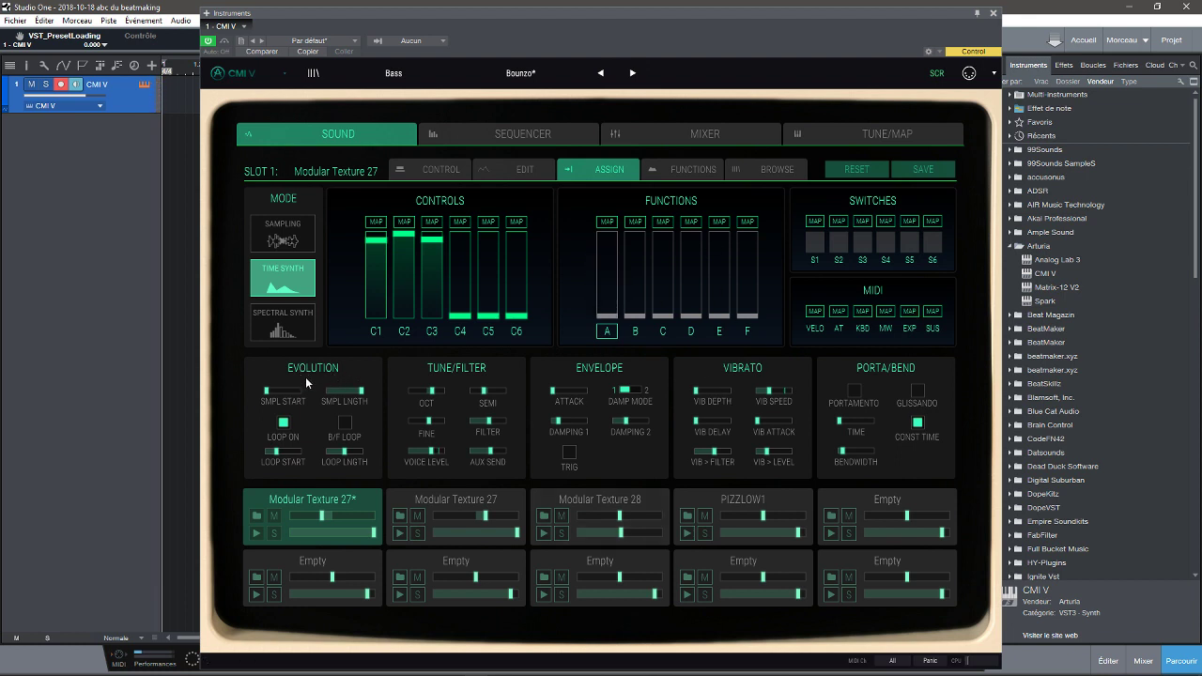
{"action": "left_click", "coordinate": [683, 171]}
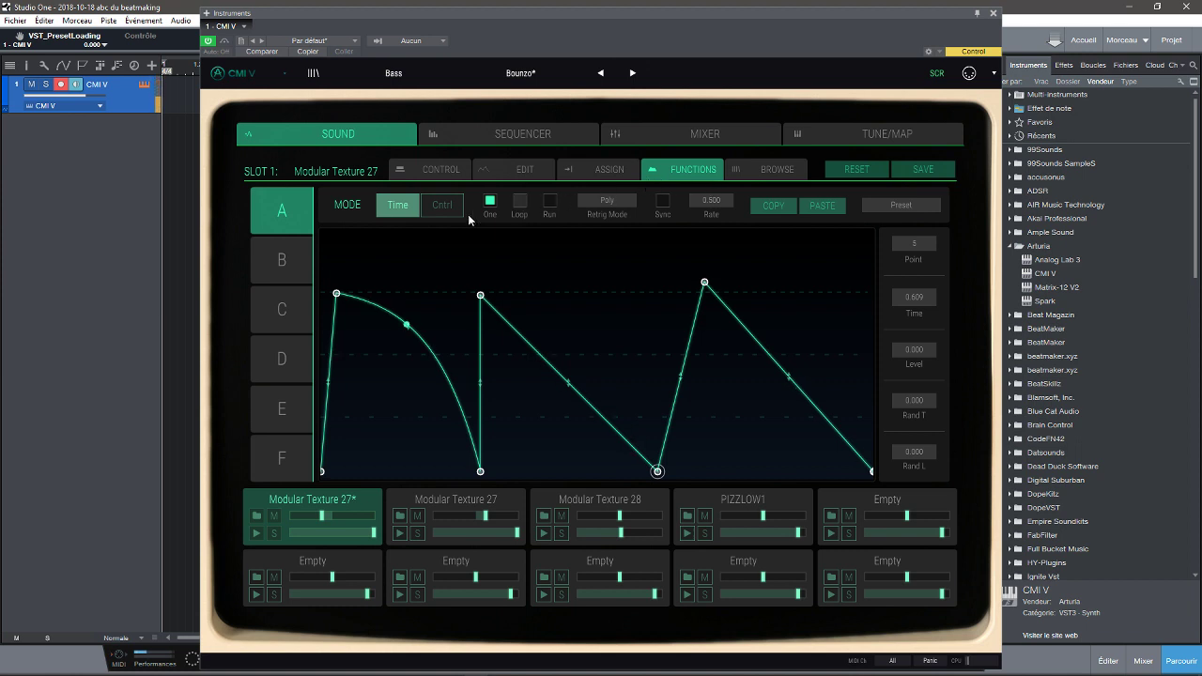
Advance through the bass presets to Crispy Bass and show the Control page of its first slot
{"action": "left_click", "coordinate": [632, 72]}
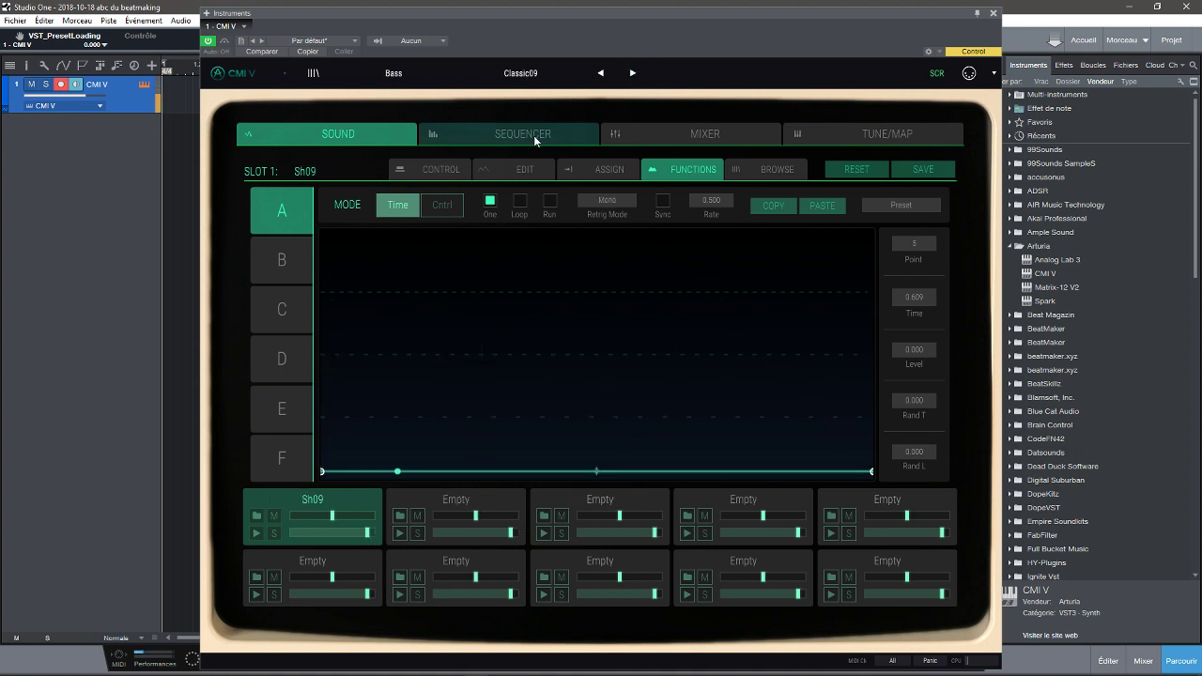
{"action": "left_click", "coordinate": [632, 72]}
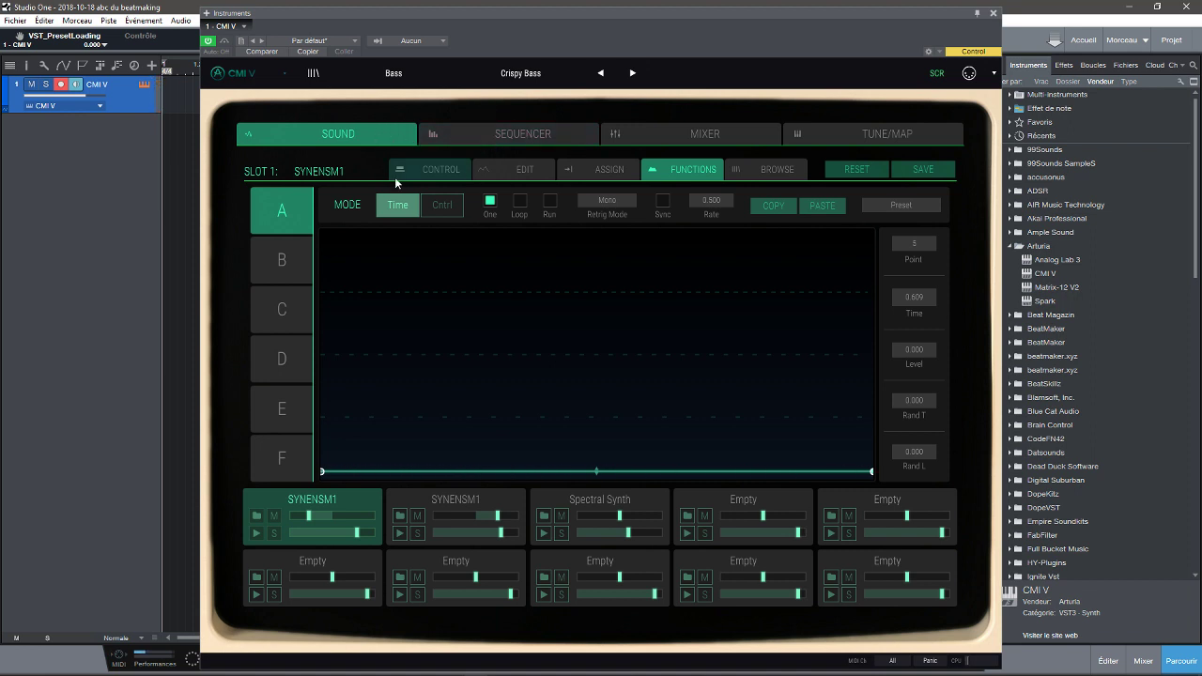
{"action": "left_click", "coordinate": [439, 171]}
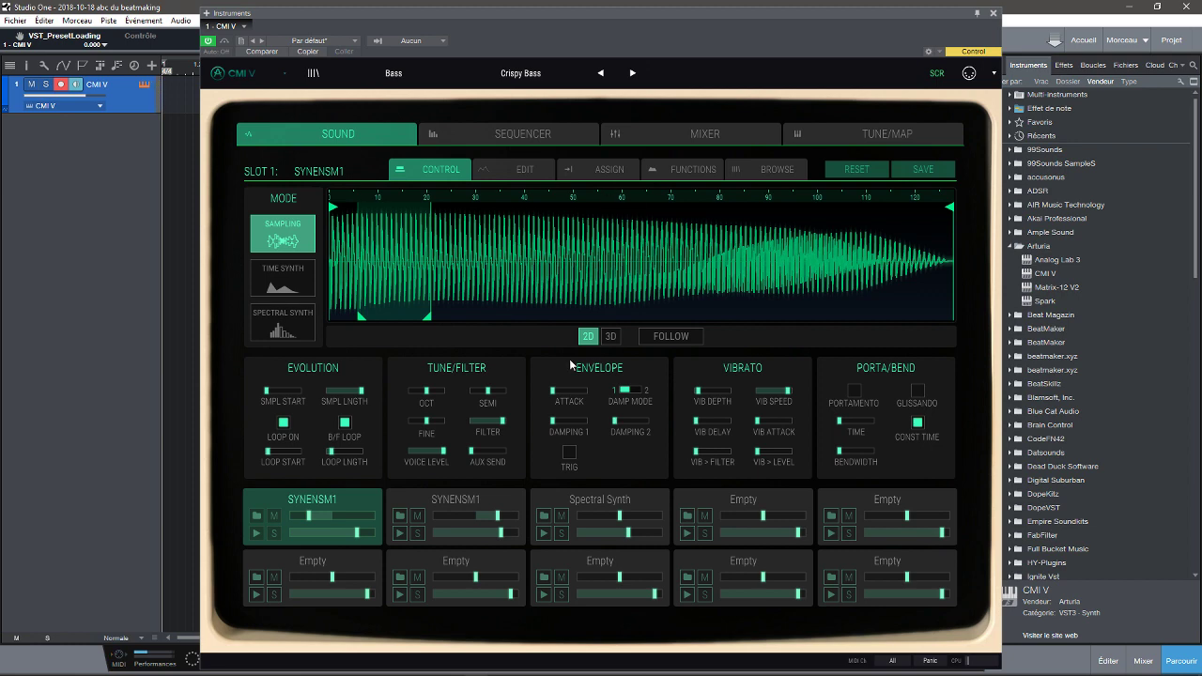
Compare the Control page settings and synthesis modes of Crispy Bass's two SYNENSM1 slots and its Spectral Synth slot
{"action": "left_click", "coordinate": [439, 504]}
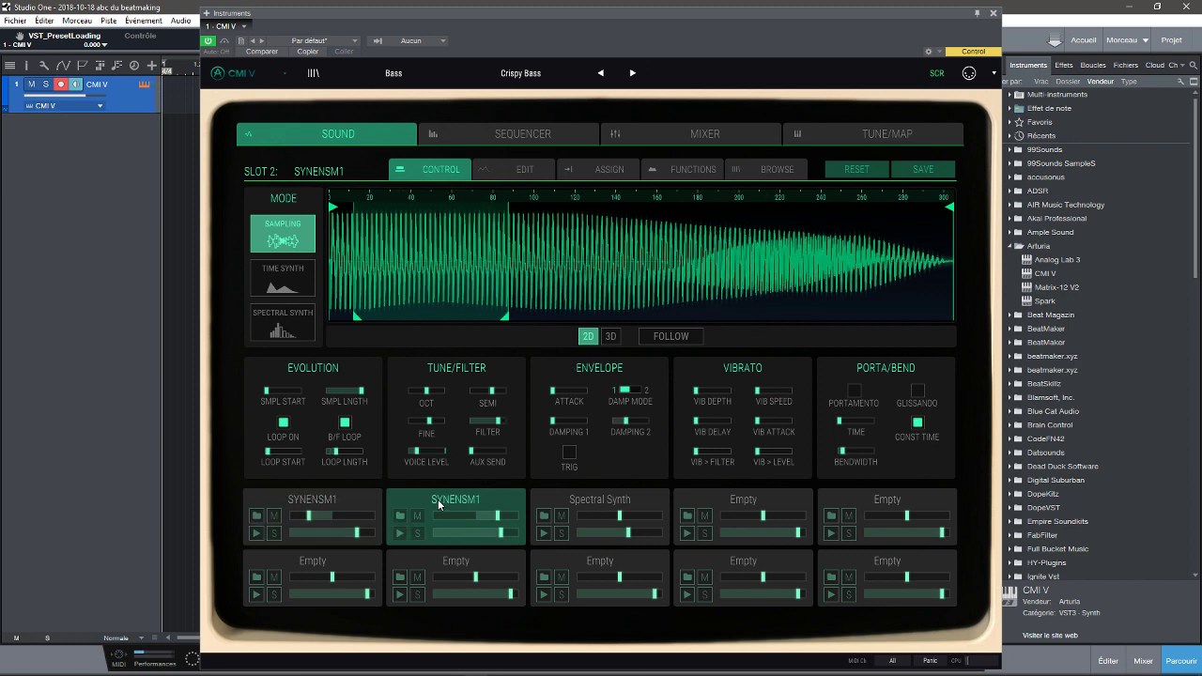
{"action": "left_click", "coordinate": [555, 498]}
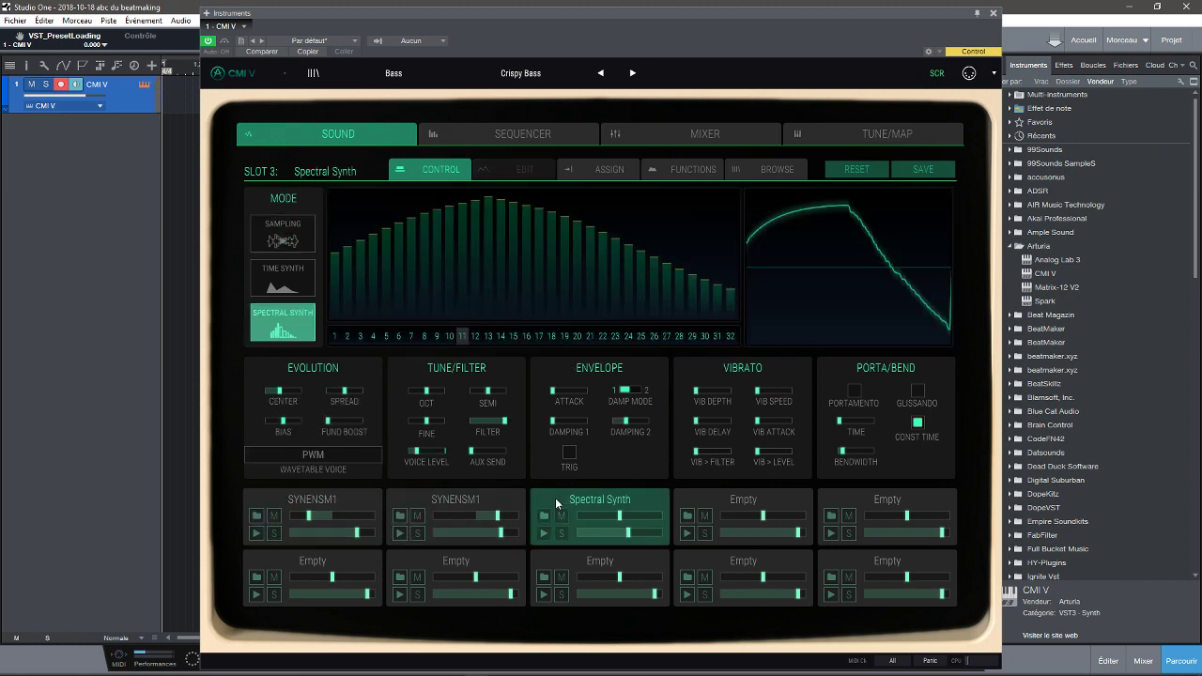
{"action": "left_click", "coordinate": [413, 499]}
{"action": "left_click", "coordinate": [335, 503]}
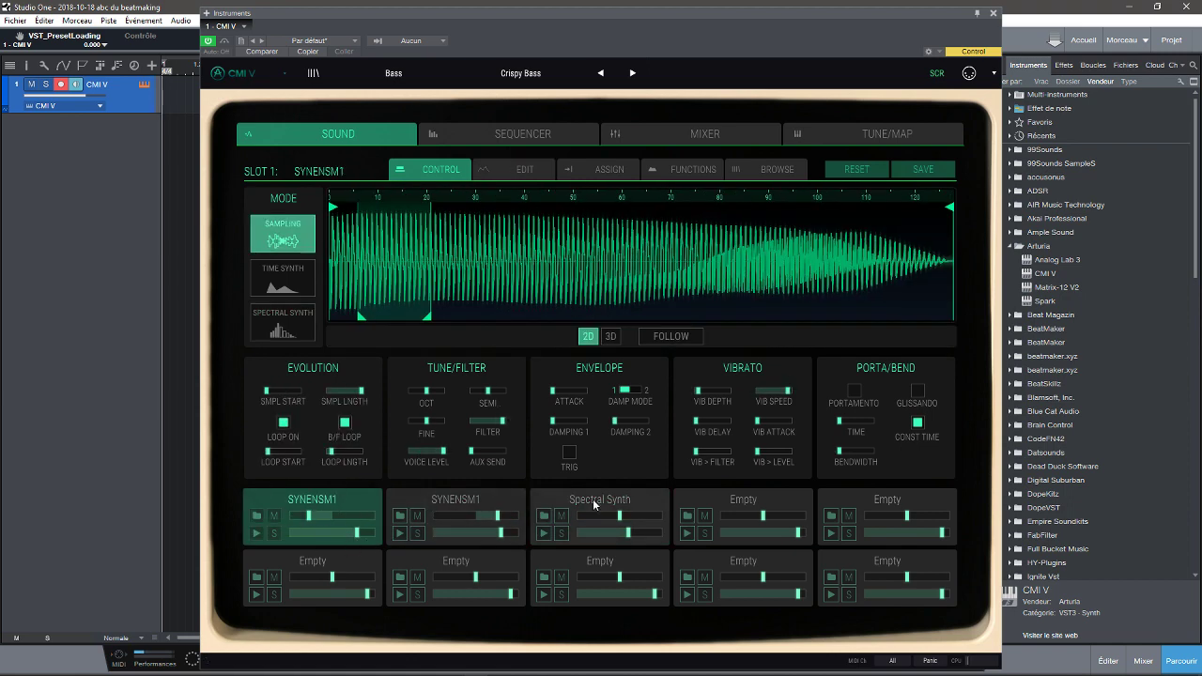
{"action": "left_click", "coordinate": [459, 503]}
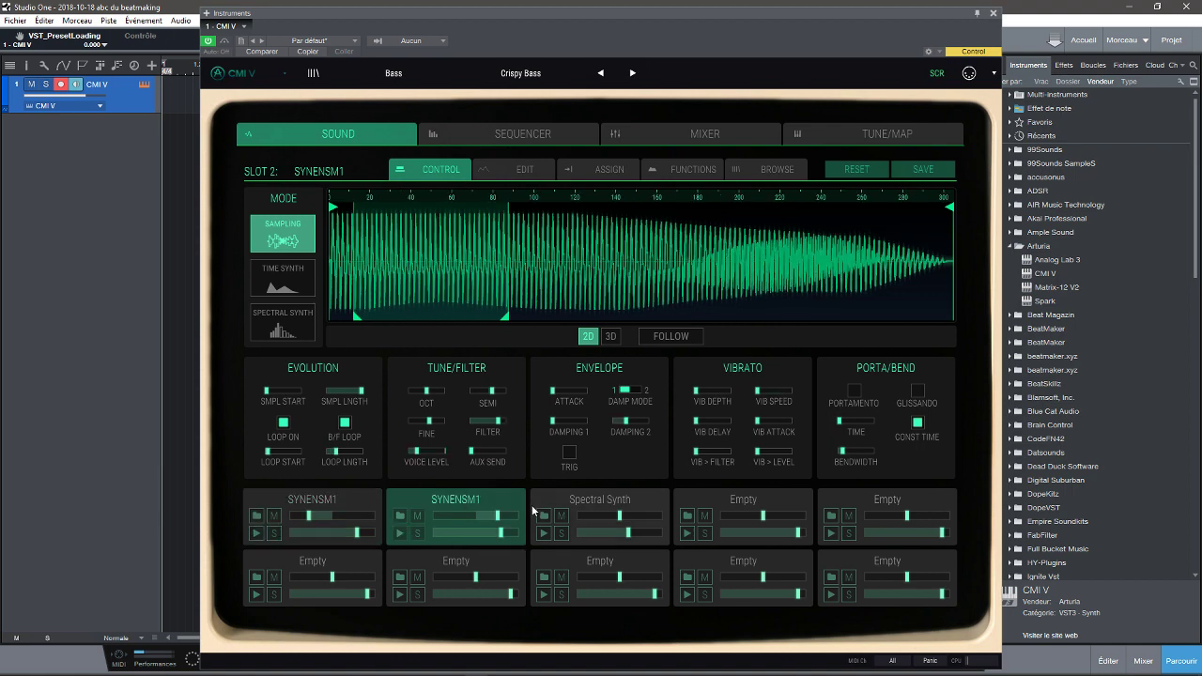
{"action": "left_click", "coordinate": [601, 500]}
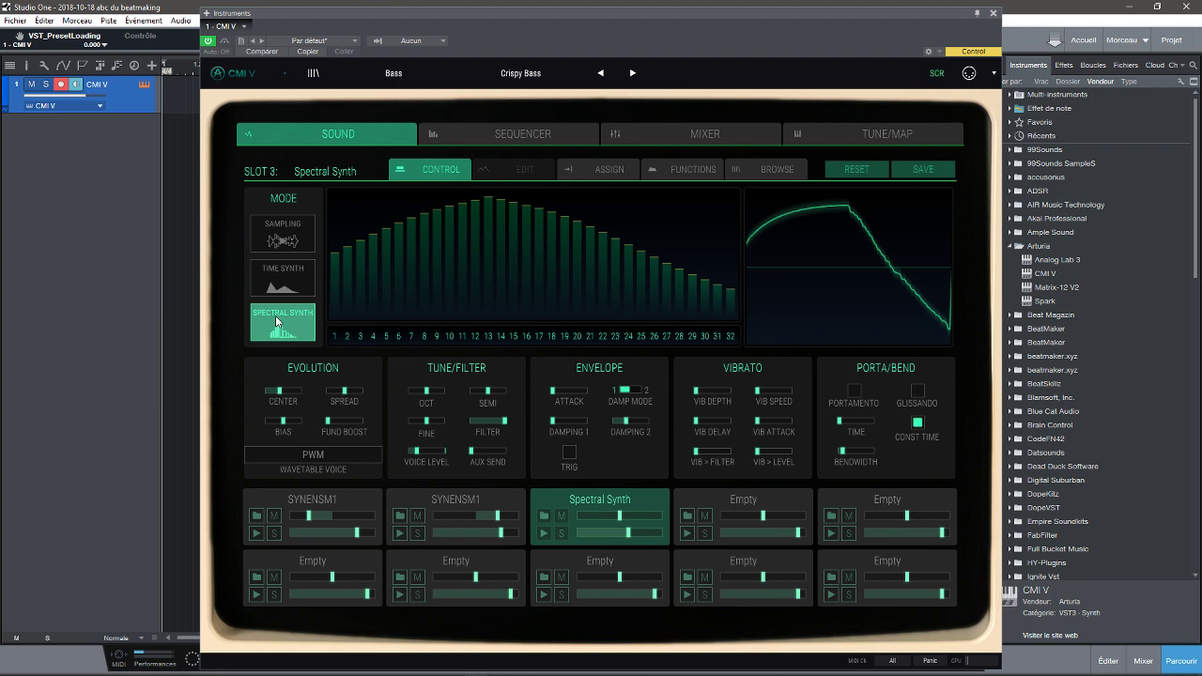
{"action": "left_click", "coordinate": [317, 498]}
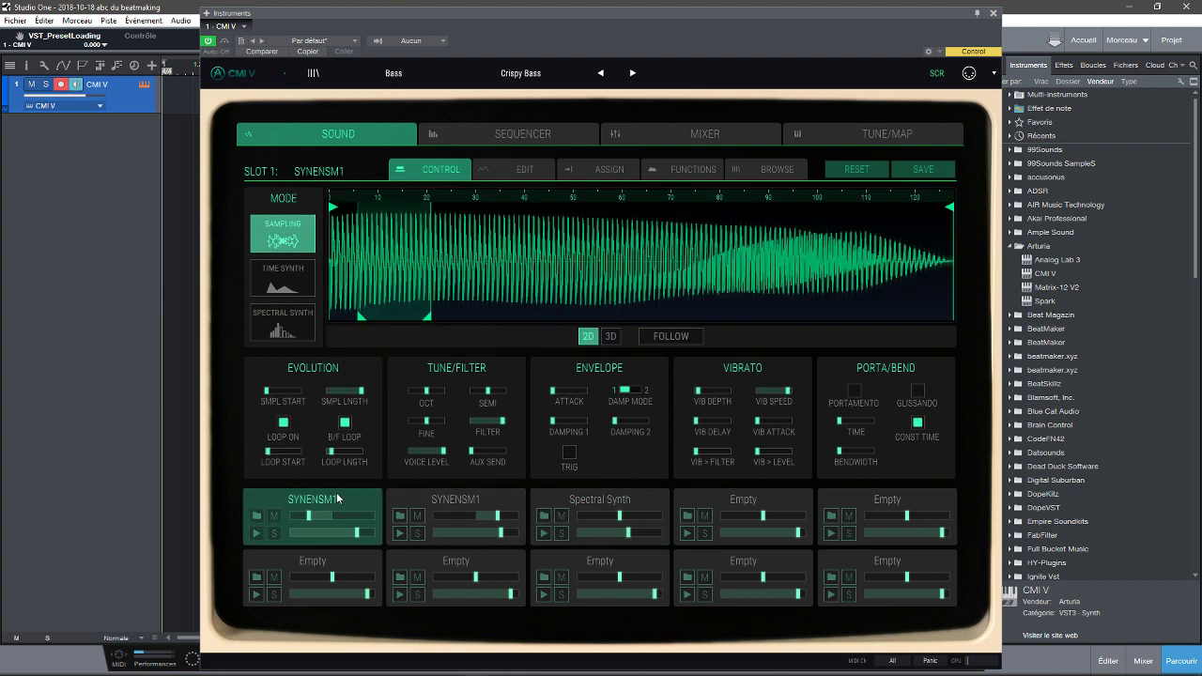
{"action": "left_click", "coordinate": [599, 504]}
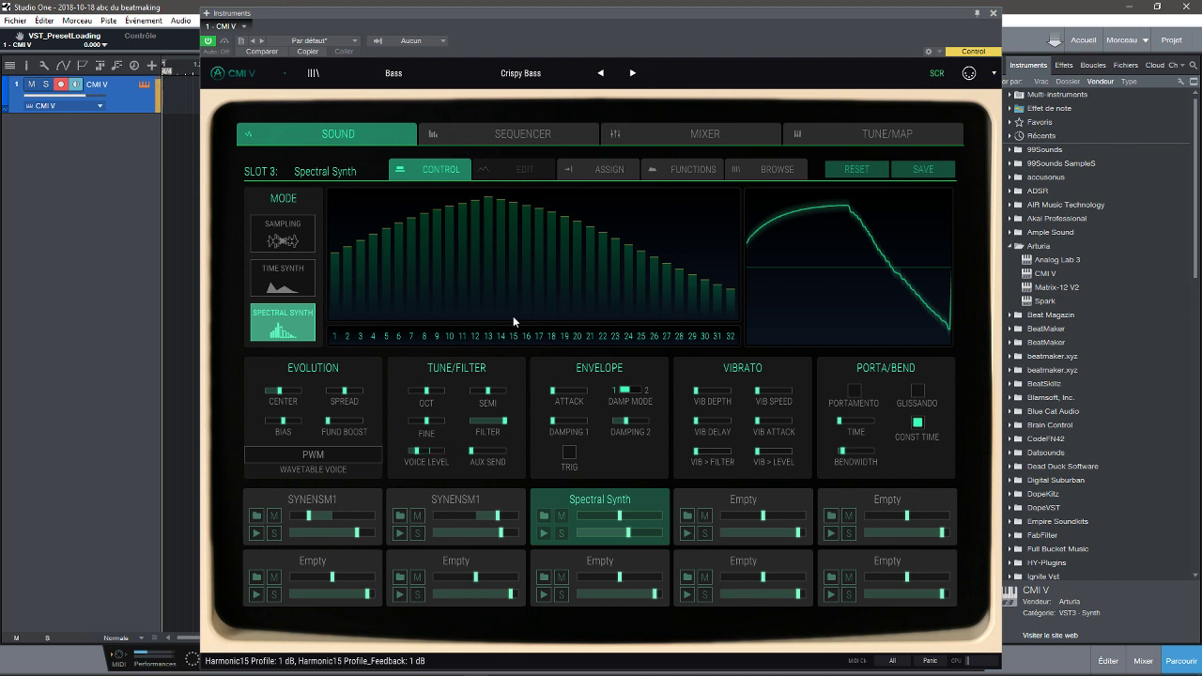
{"action": "left_click", "coordinate": [428, 495]}
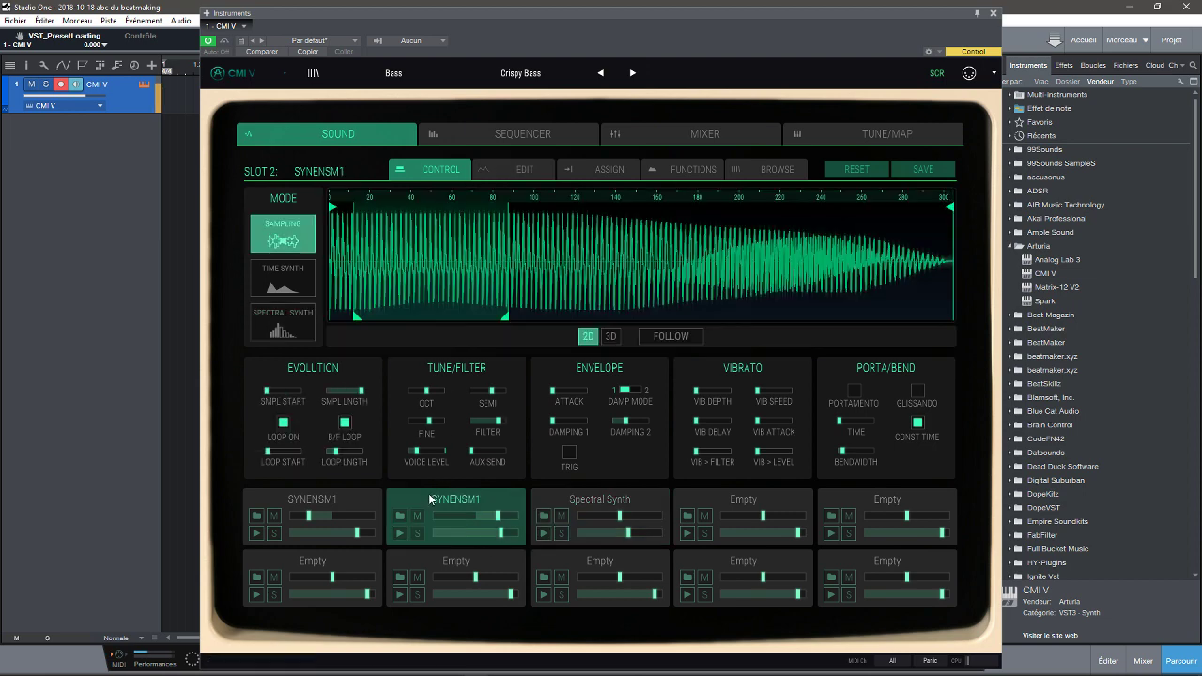
{"action": "left_click", "coordinate": [372, 508]}
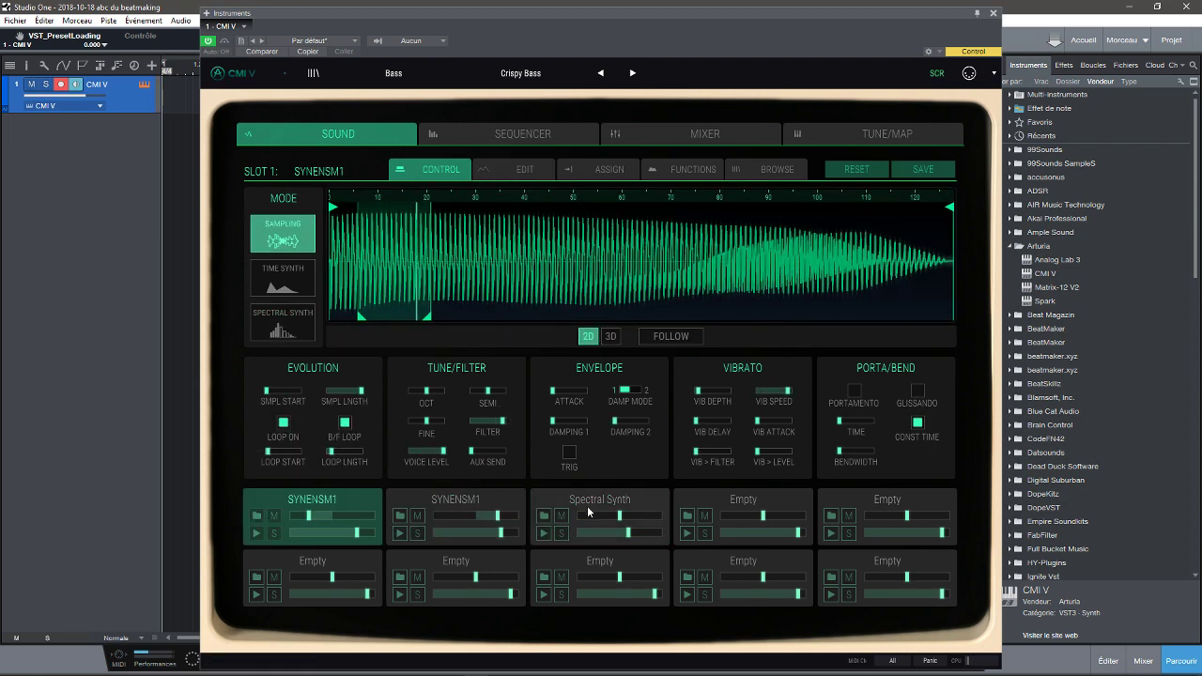
Isolate the first SYNENSM1 slot and after it the second using mutes, leaving slots 1 and 3 muted
{"action": "left_click", "coordinate": [560, 516]}
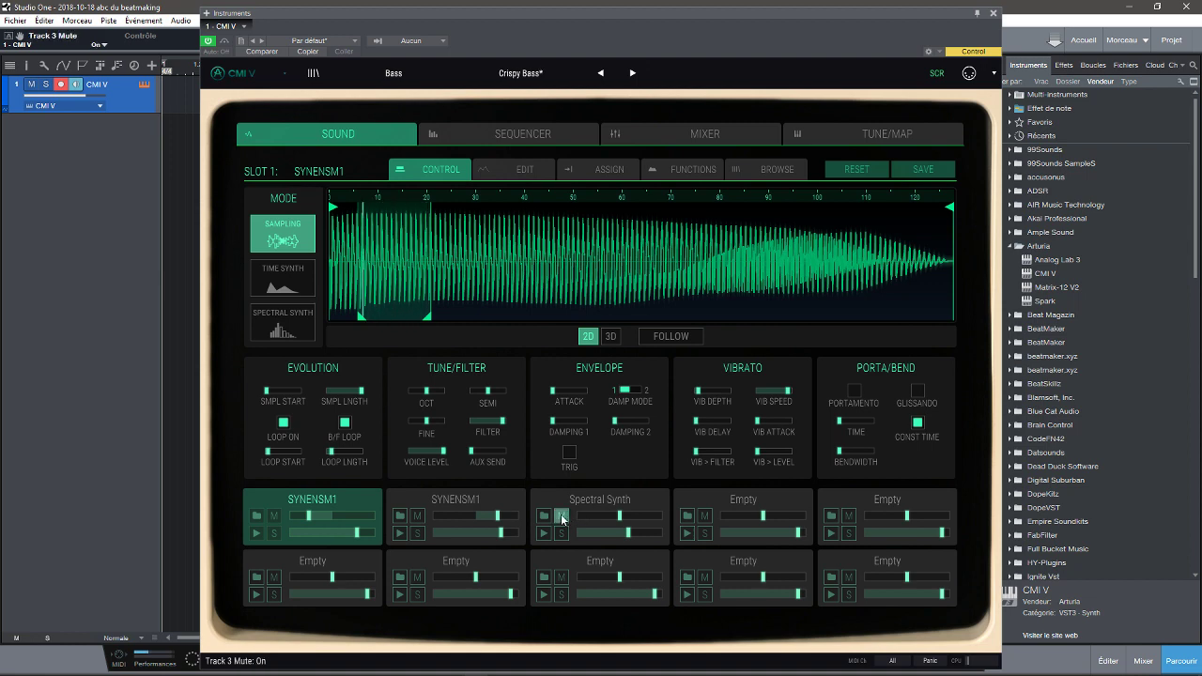
{"action": "left_click", "coordinate": [416, 516]}
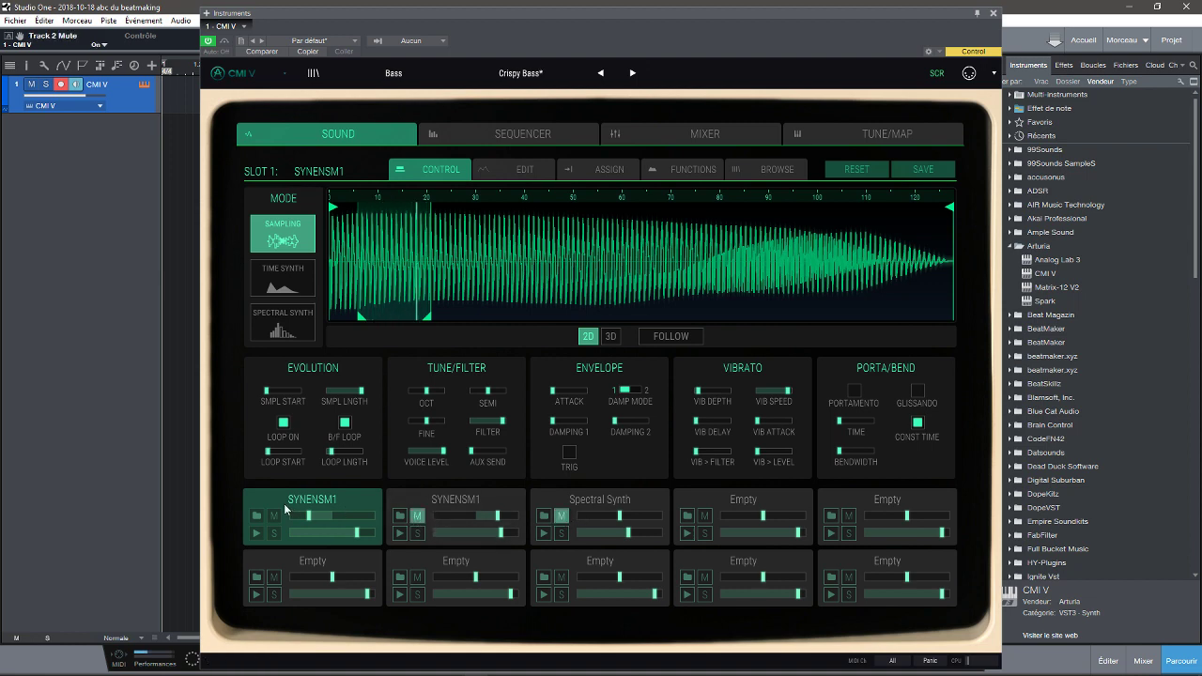
{"action": "left_click", "coordinate": [273, 516]}
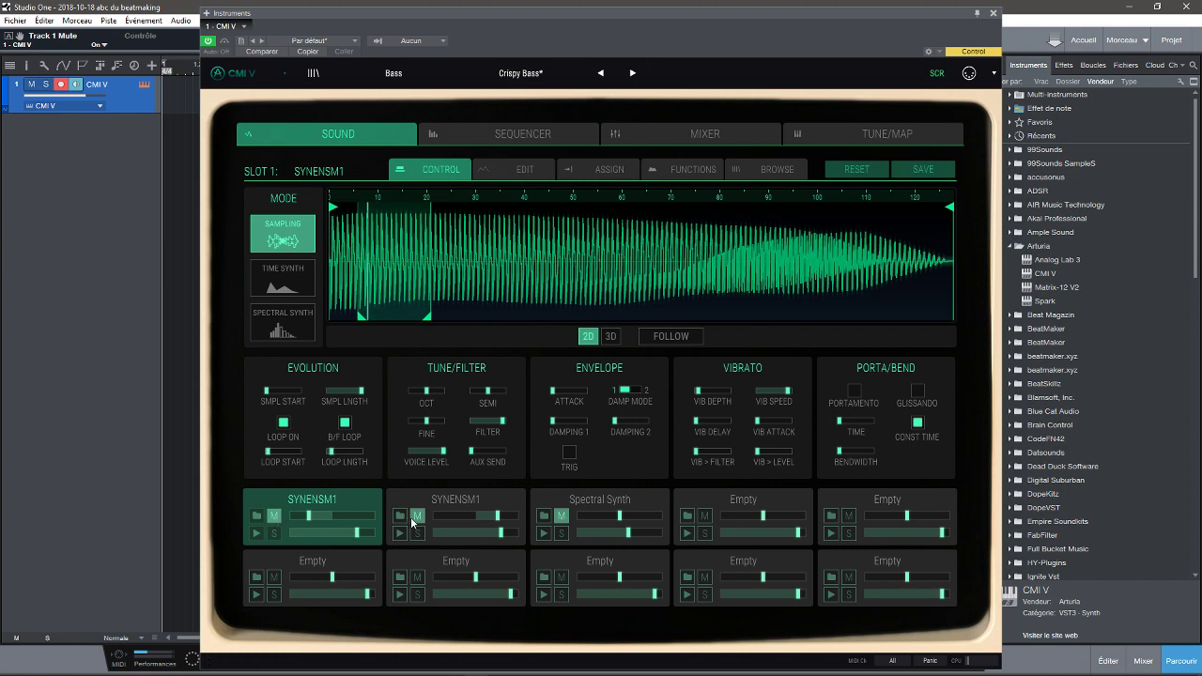
{"action": "left_click", "coordinate": [414, 517]}
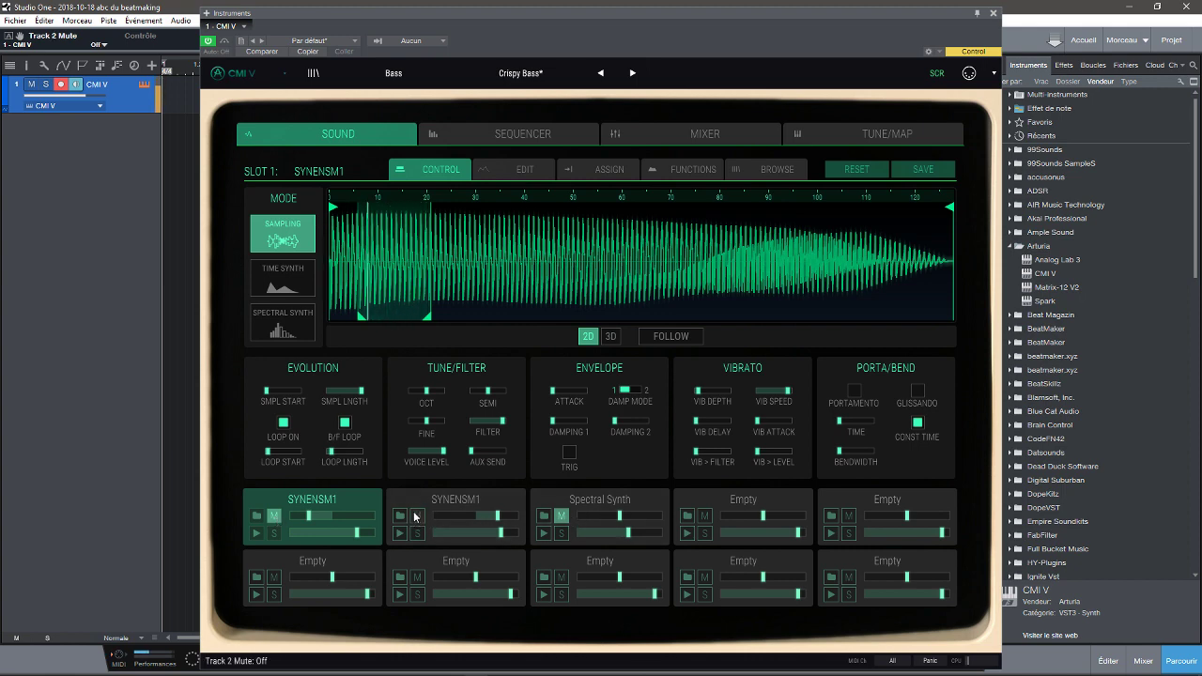
Select the second SYNENSM1 slot, isolate the Spectral Synth slot using mutes, and unmute all three Crispy Bass slots
{"action": "left_click", "coordinate": [443, 502]}
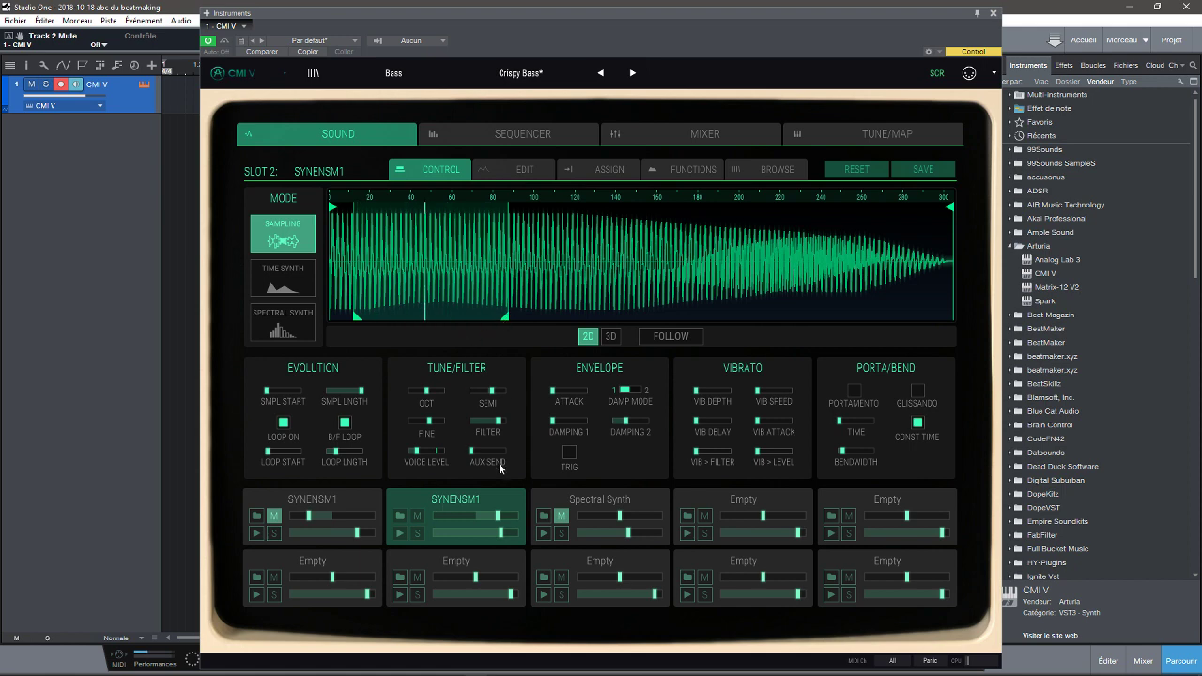
{"action": "left_click", "coordinate": [419, 517]}
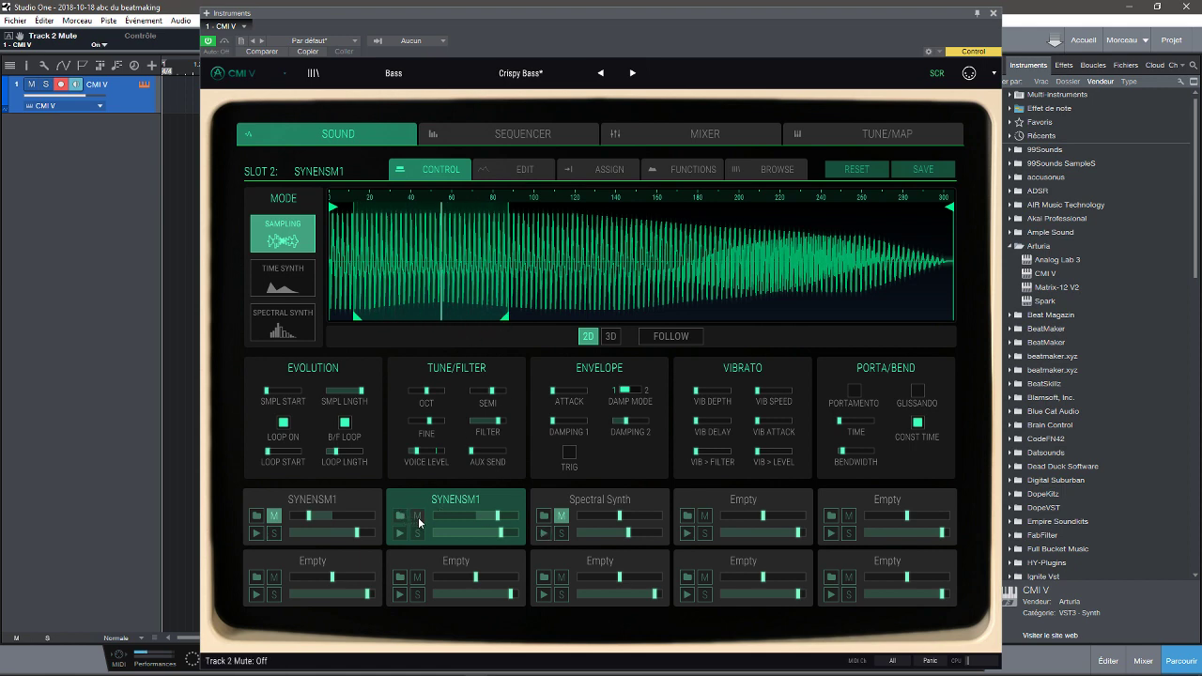
{"action": "left_click", "coordinate": [560, 515]}
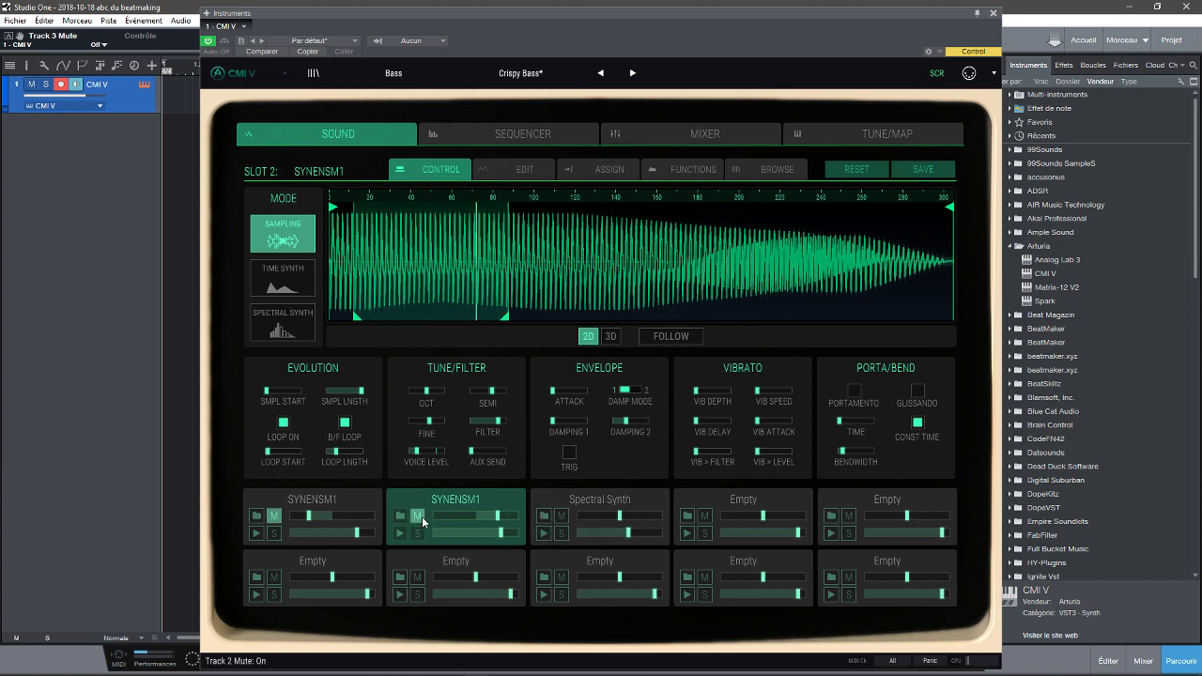
{"action": "left_click", "coordinate": [274, 516]}
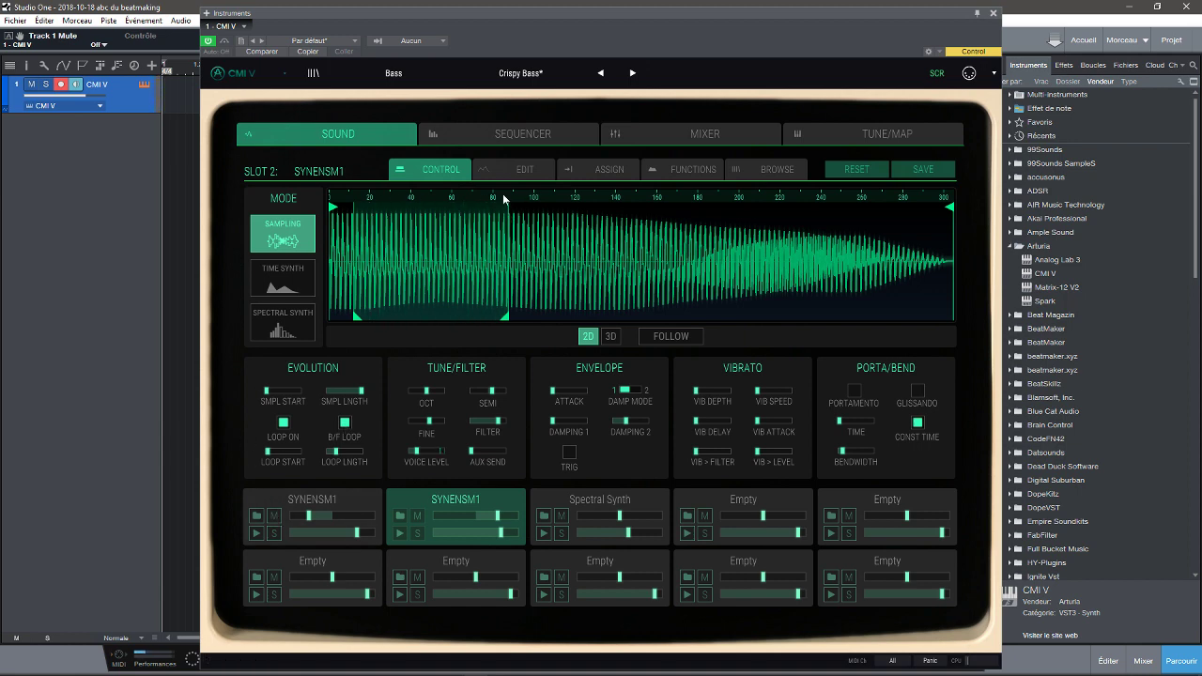
Advance through the bass presets Cryfort and Detuned Lead, and show the Sequencer page of Detuned Lead
{"action": "left_click", "coordinate": [633, 74]}
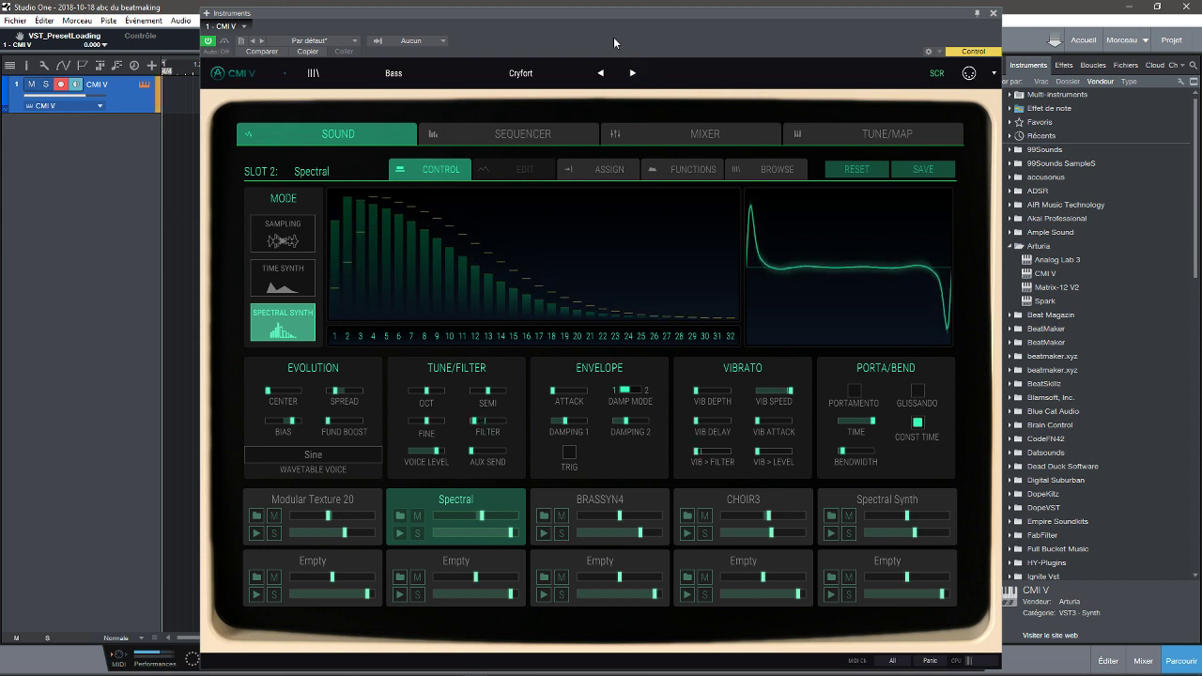
{"action": "left_click", "coordinate": [635, 74]}
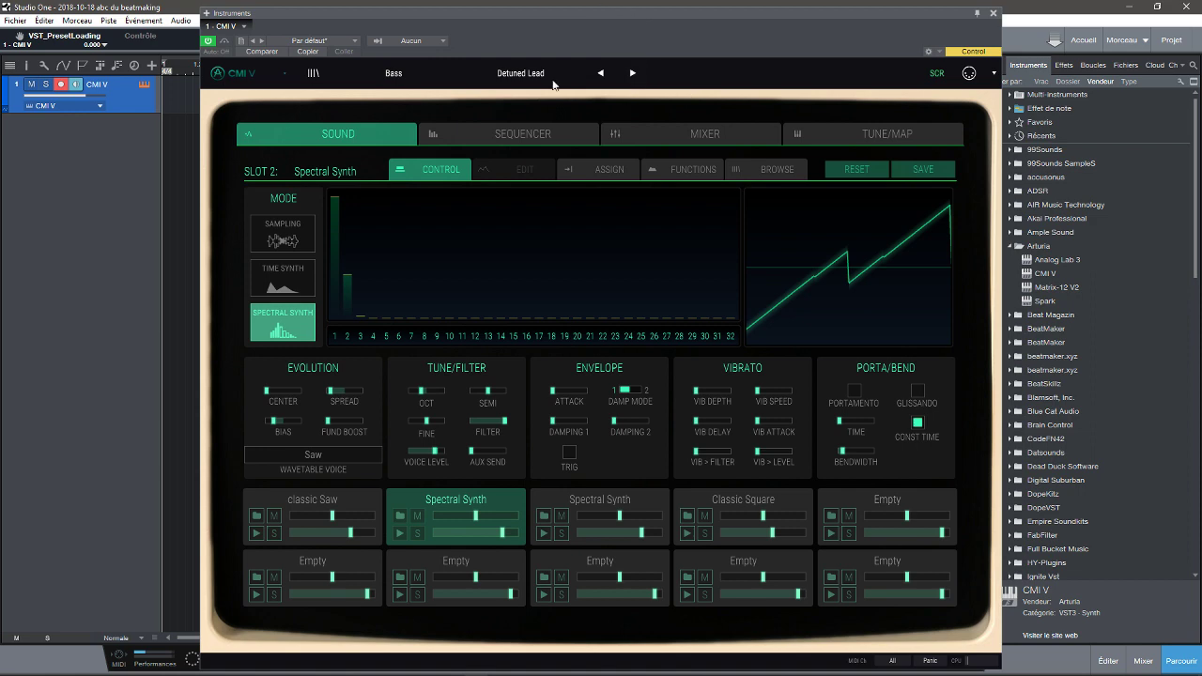
{"action": "left_click", "coordinate": [512, 134]}
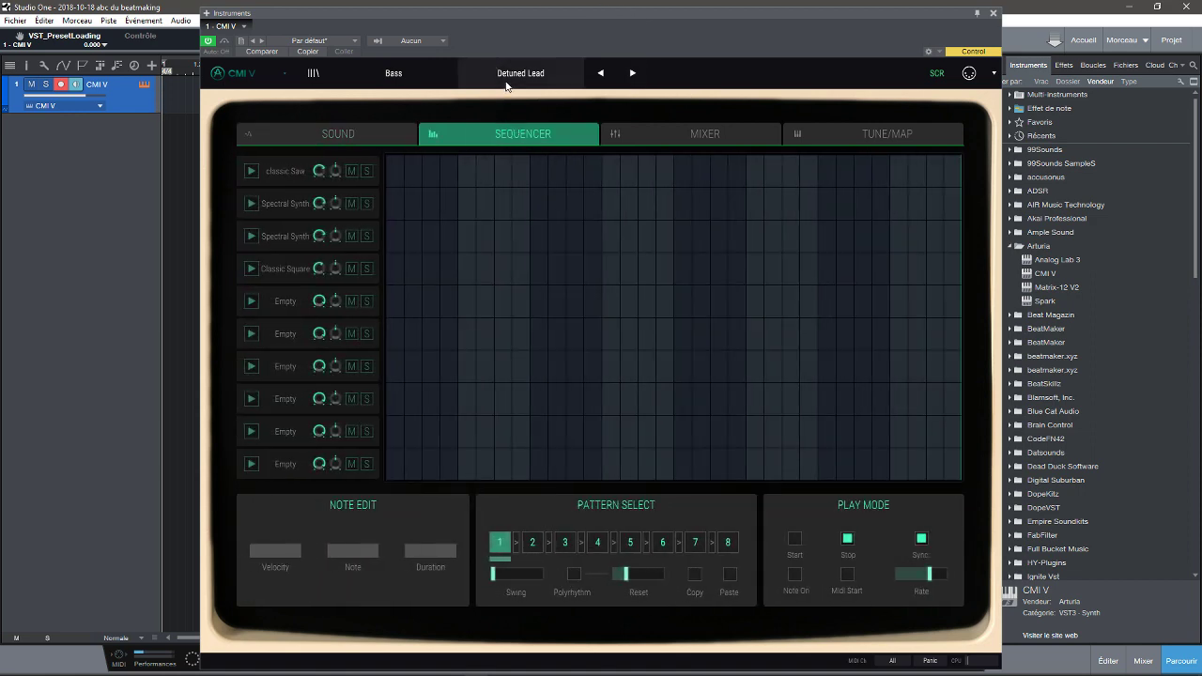
Browse the bass presets and the sound categories, and load the Krasson preset from the Brass category
{"action": "left_click", "coordinate": [506, 75]}
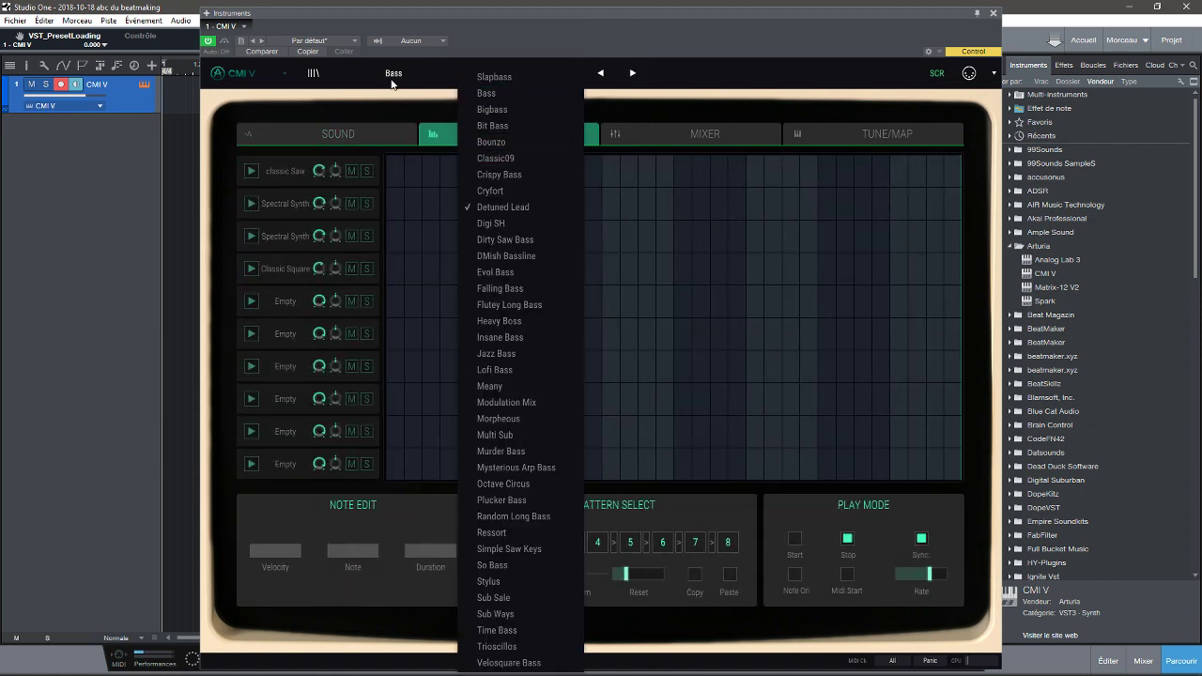
{"action": "left_click", "coordinate": [392, 79]}
{"action": "left_click", "coordinate": [393, 78]}
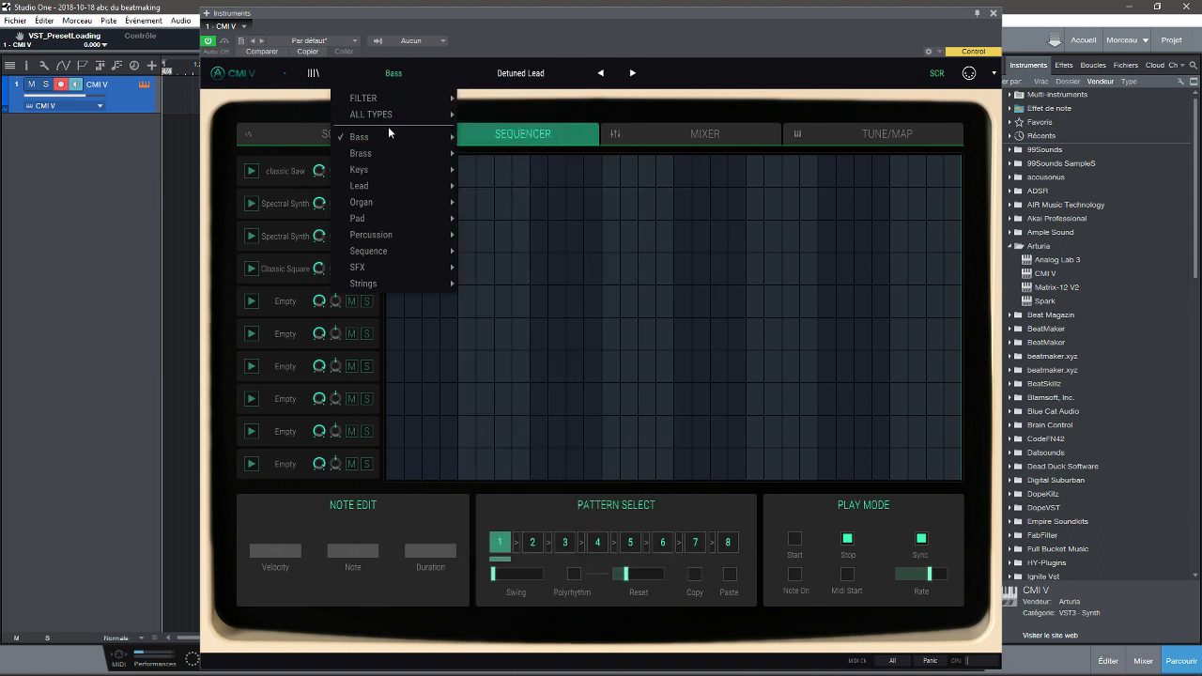
{"action": "mouse_move", "coordinate": [390, 235]}
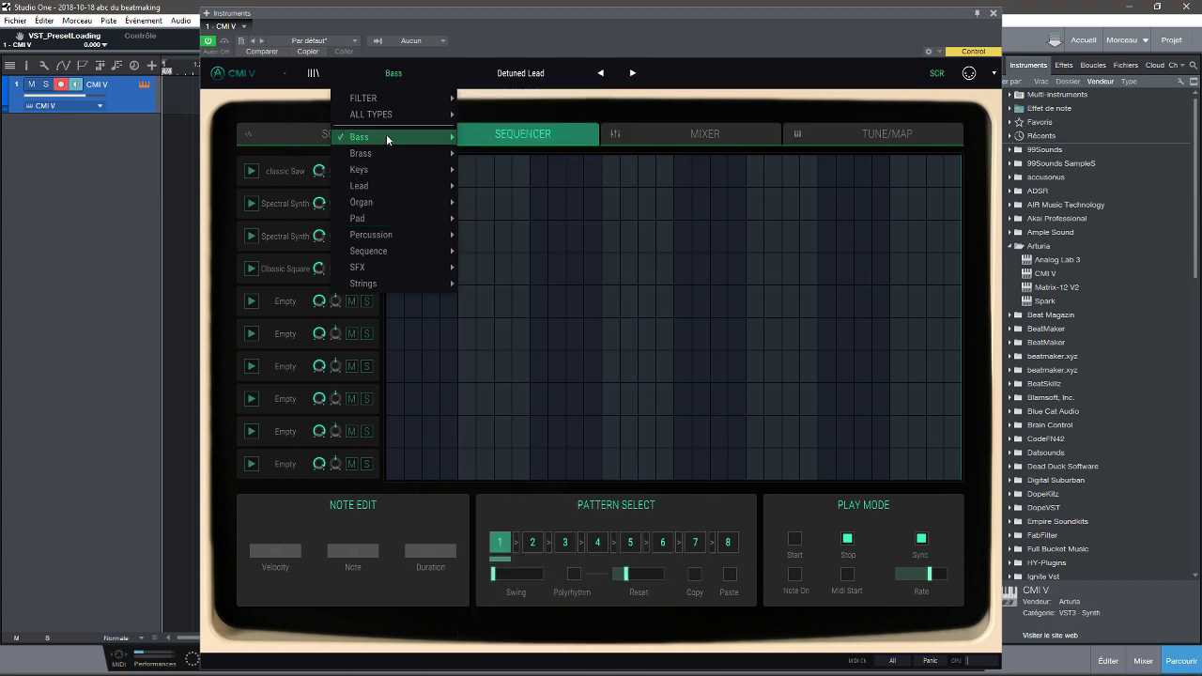
{"action": "mouse_move", "coordinate": [413, 165]}
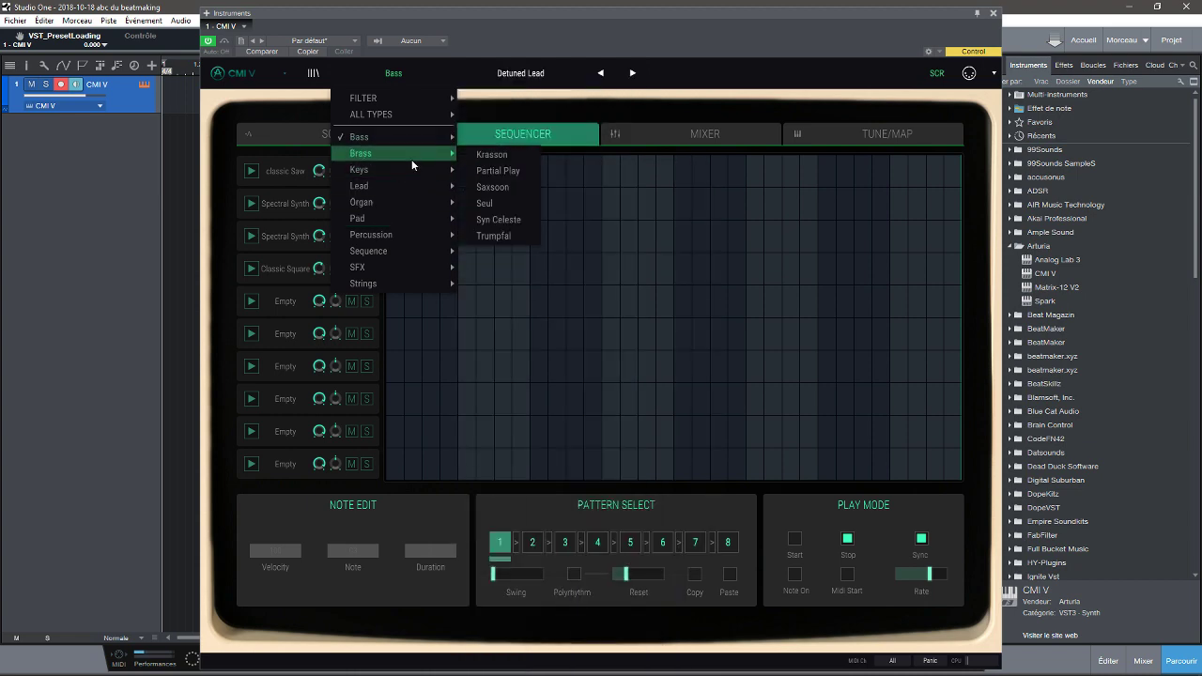
{"action": "left_click", "coordinate": [486, 154]}
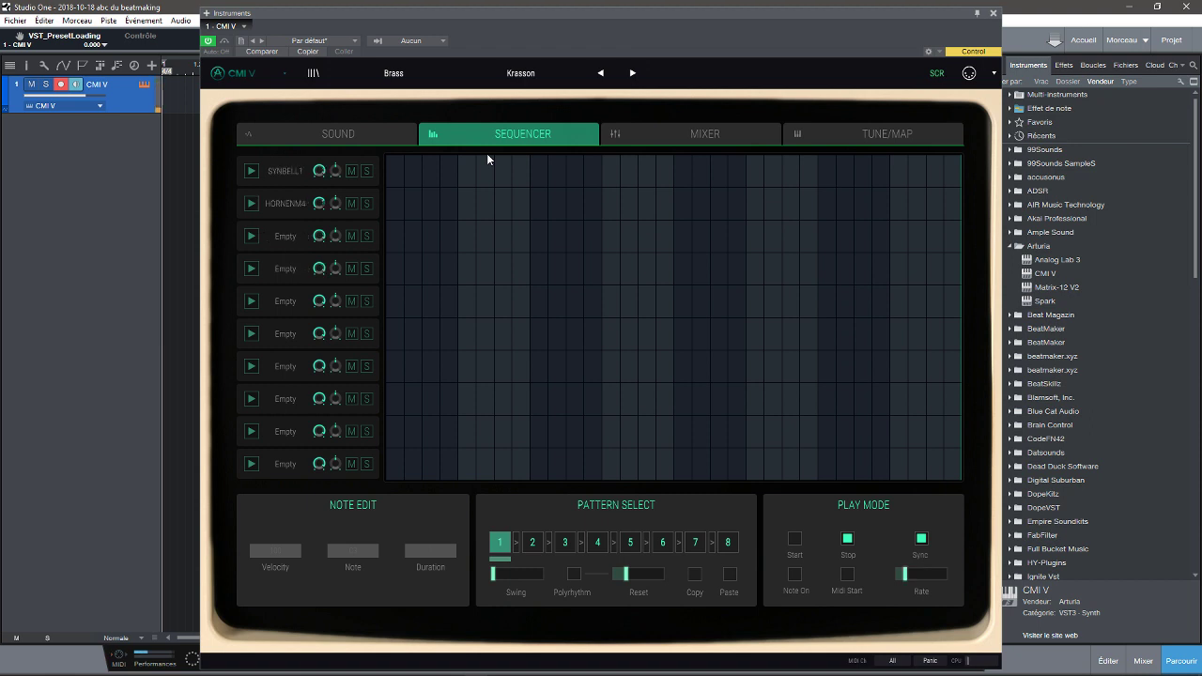
Load the 80s Drums Kit preset from the Percussion category and play its sequencer pattern
{"action": "left_click", "coordinate": [386, 72]}
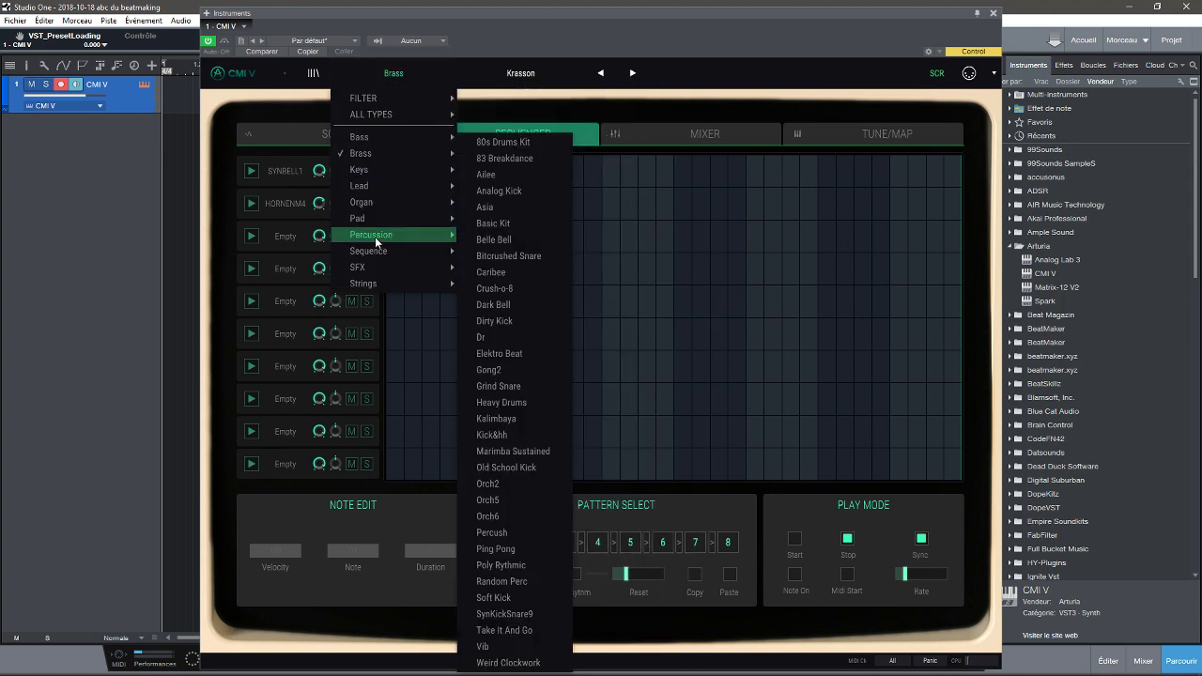
{"action": "left_click", "coordinate": [530, 142]}
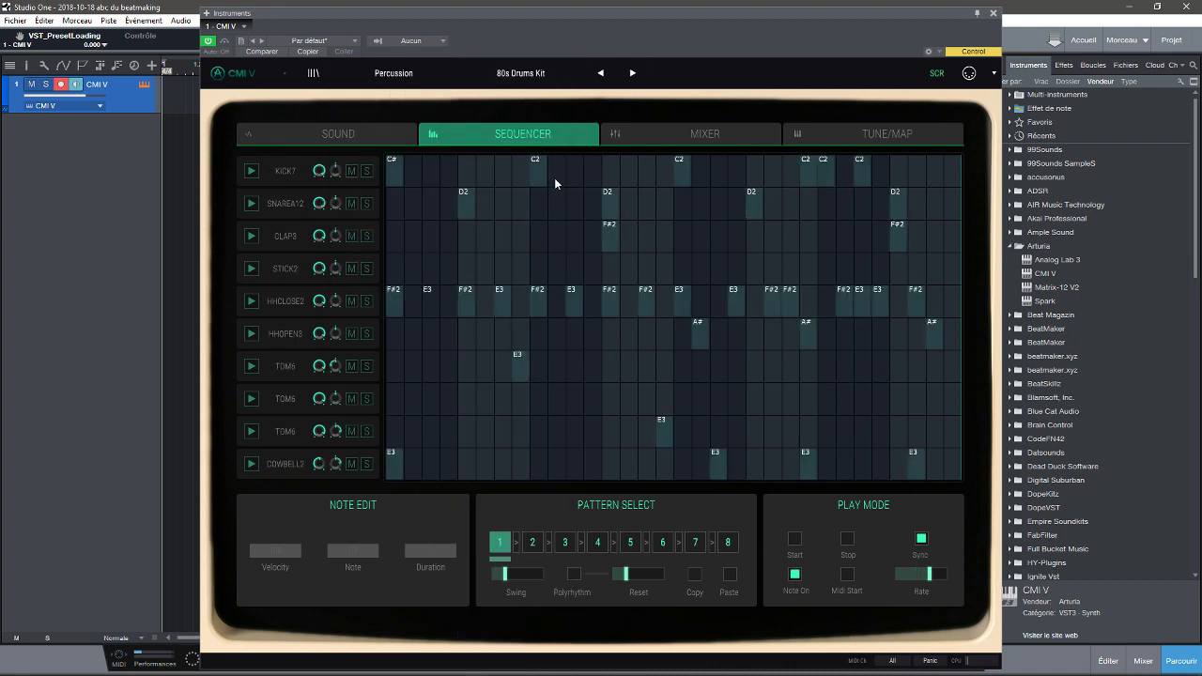
{"action": "key", "text": "space"}
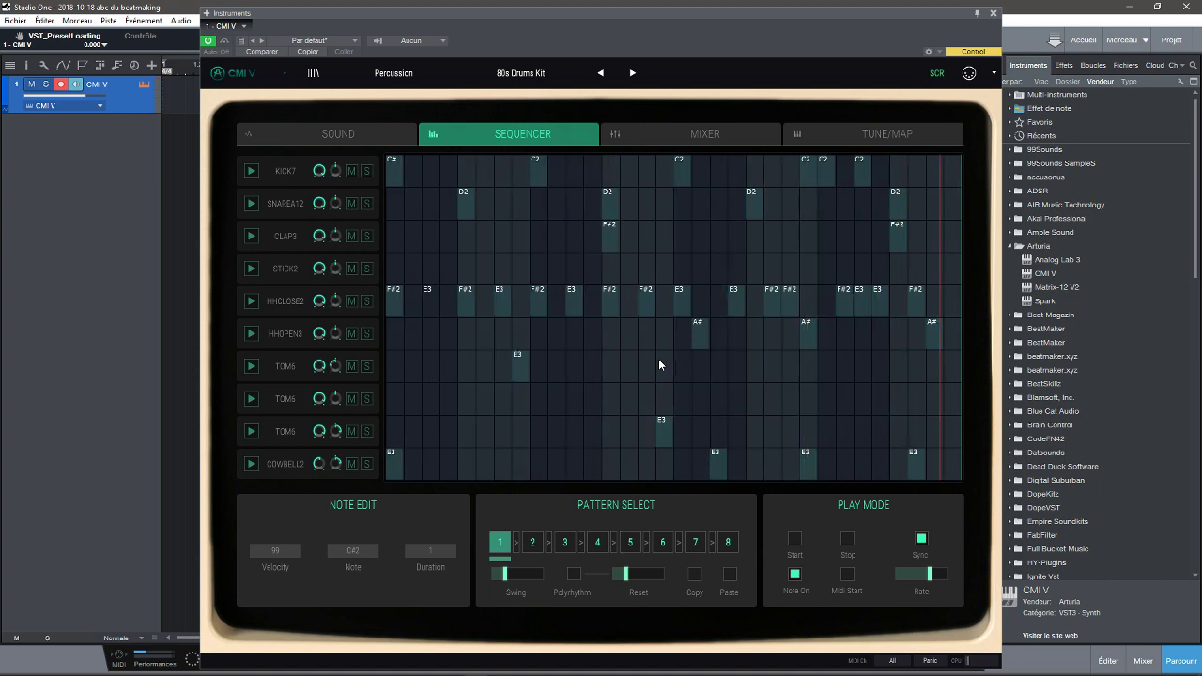
View the drum kit's slots on the Sound page, and return to the Sequencer page to play the pattern
{"action": "left_click", "coordinate": [346, 135]}
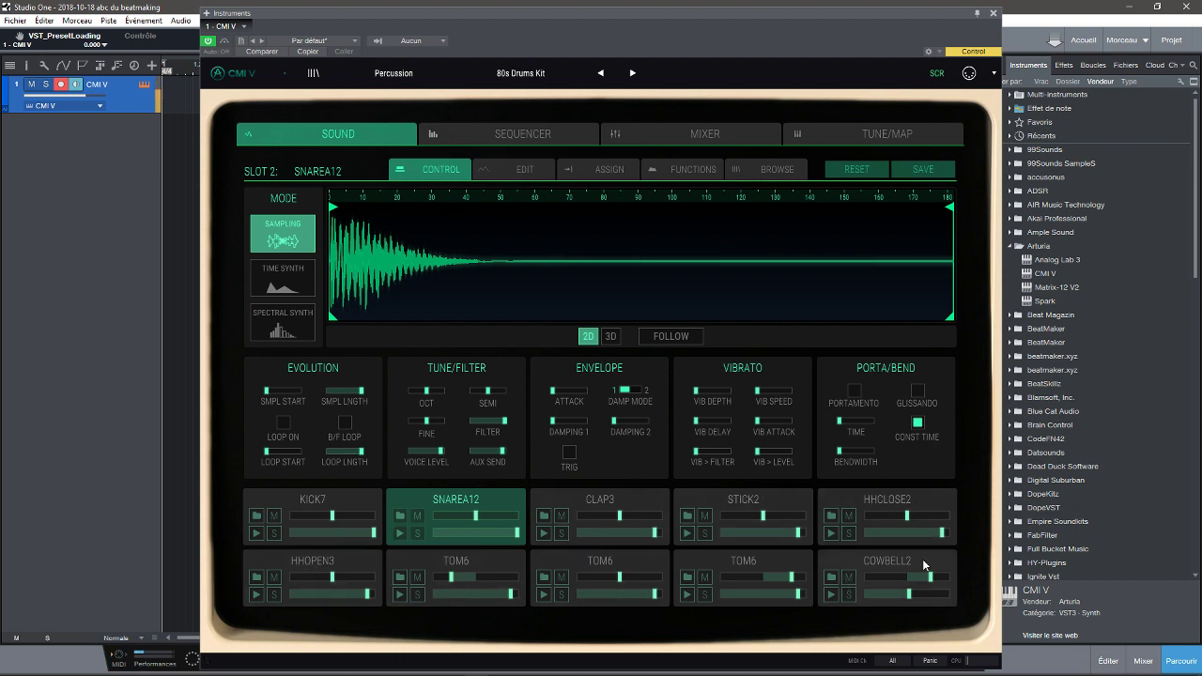
{"action": "left_click", "coordinate": [539, 134]}
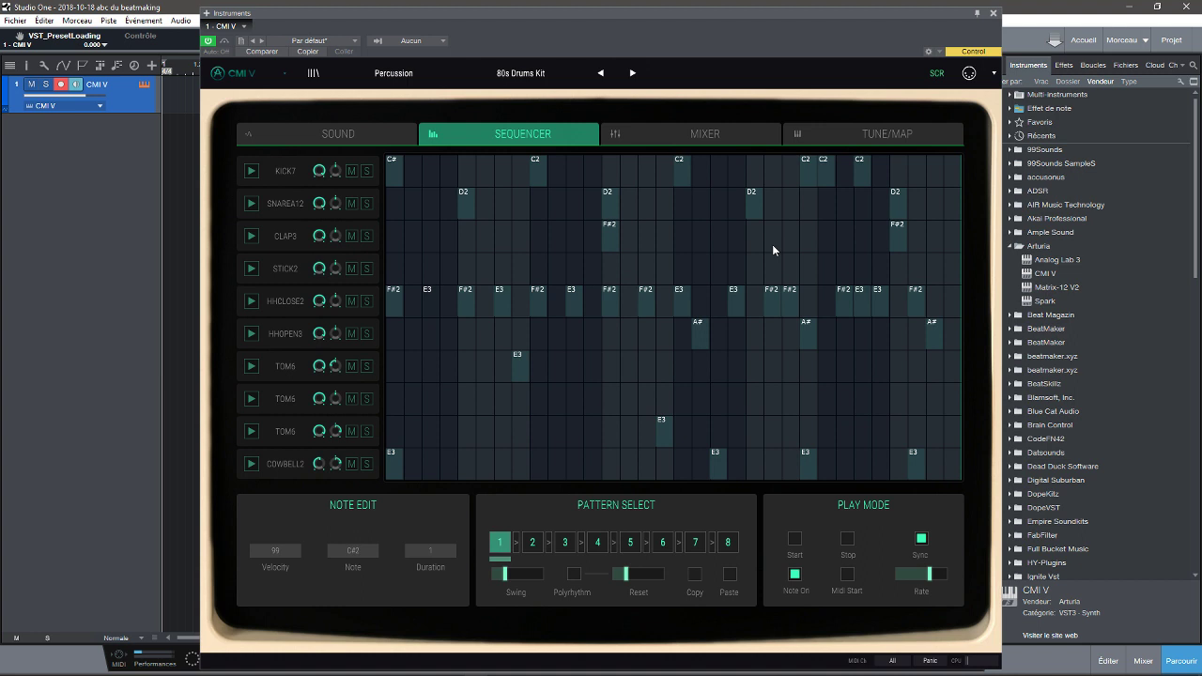
{"action": "key", "text": "space"}
Show the Mixer page and look through the insert effect types for the KICK7 track, keeping it on NONE
{"action": "left_click", "coordinate": [714, 129]}
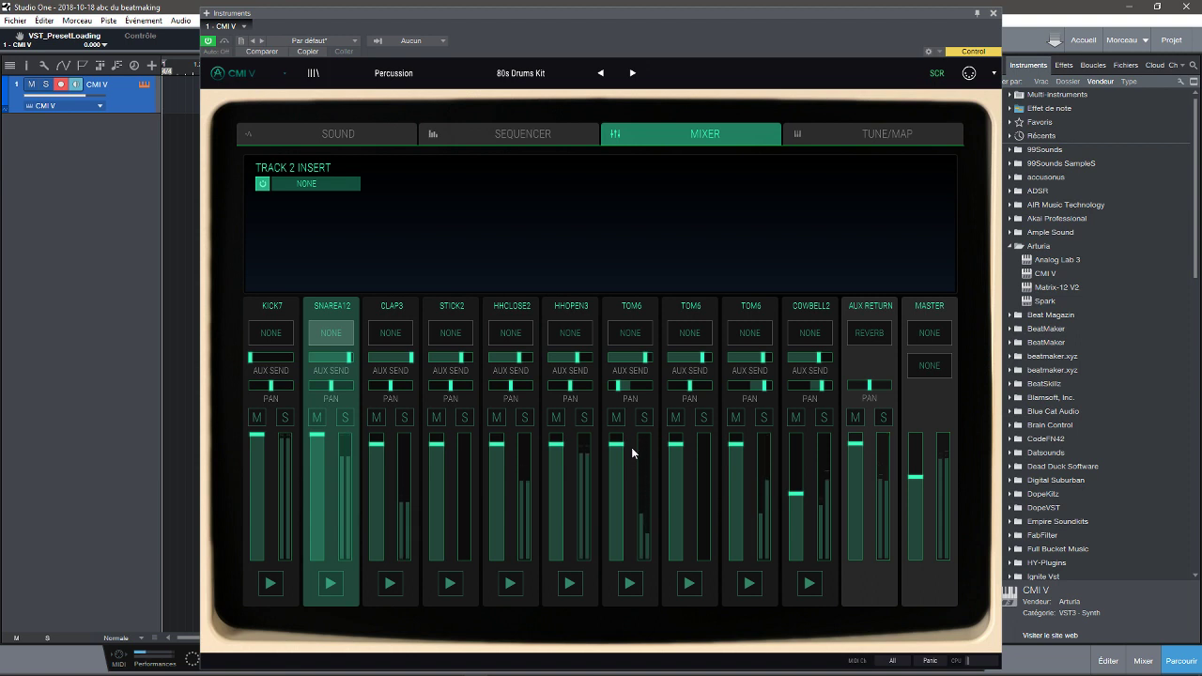
{"action": "left_click", "coordinate": [271, 310]}
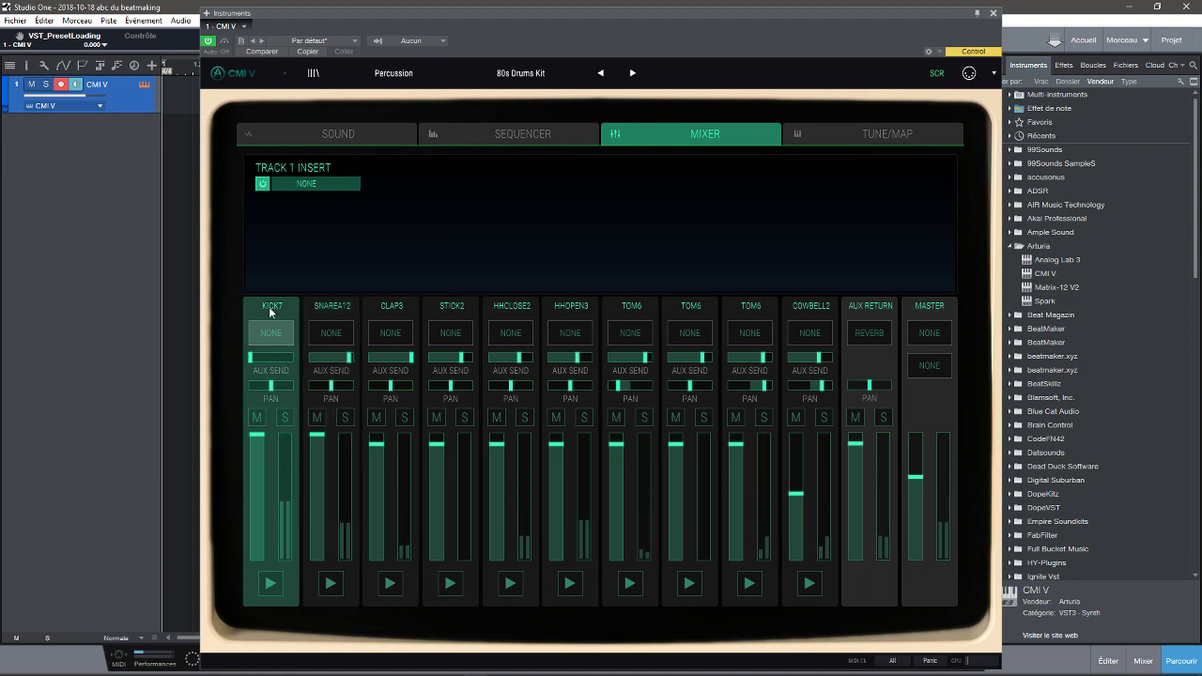
{"action": "left_click", "coordinate": [310, 186]}
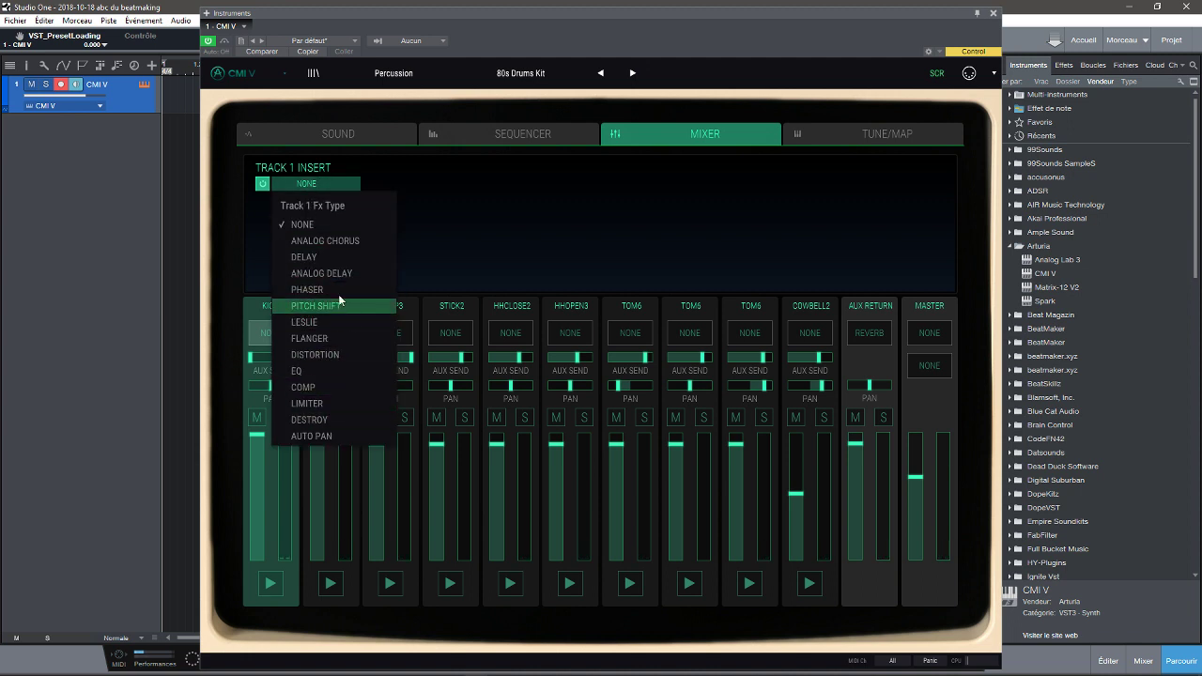
{"action": "left_click", "coordinate": [365, 223]}
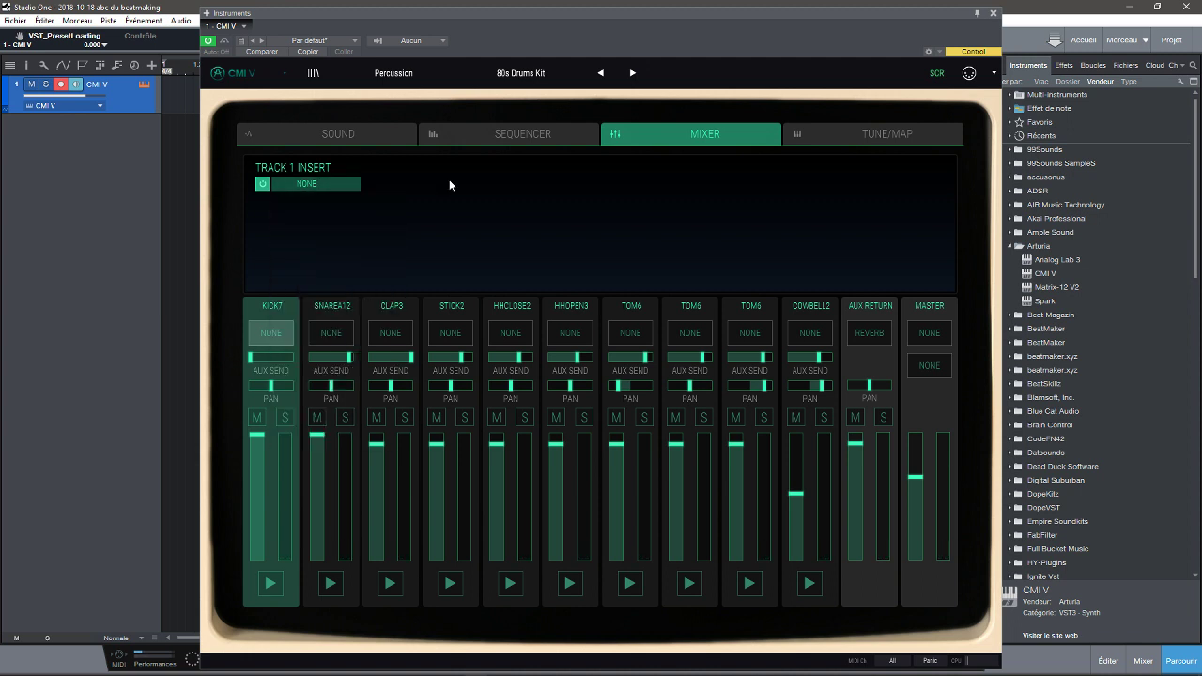
Check the mixer inserts of SNAREA12, CLAP3, STICK2, HHCLOSE2, HHOPEN3 and the first TOM6 track one by one
{"action": "left_click", "coordinate": [333, 313]}
{"action": "left_click", "coordinate": [403, 313]}
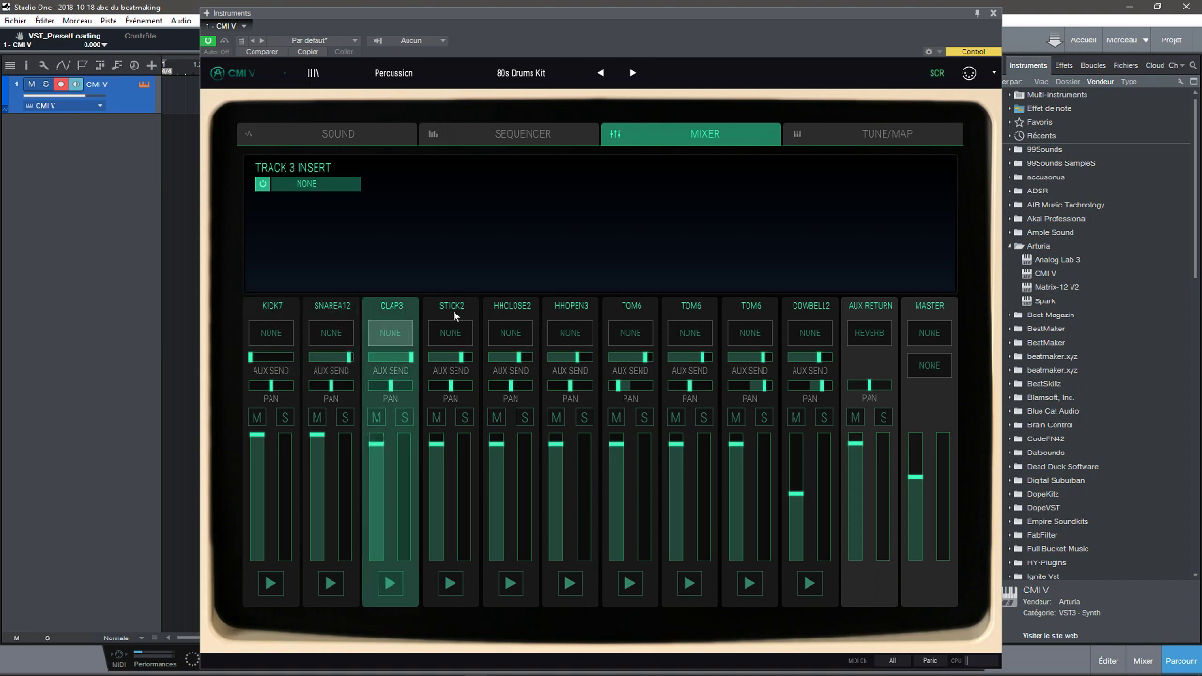
{"action": "left_click", "coordinate": [453, 315]}
{"action": "left_click", "coordinate": [512, 311]}
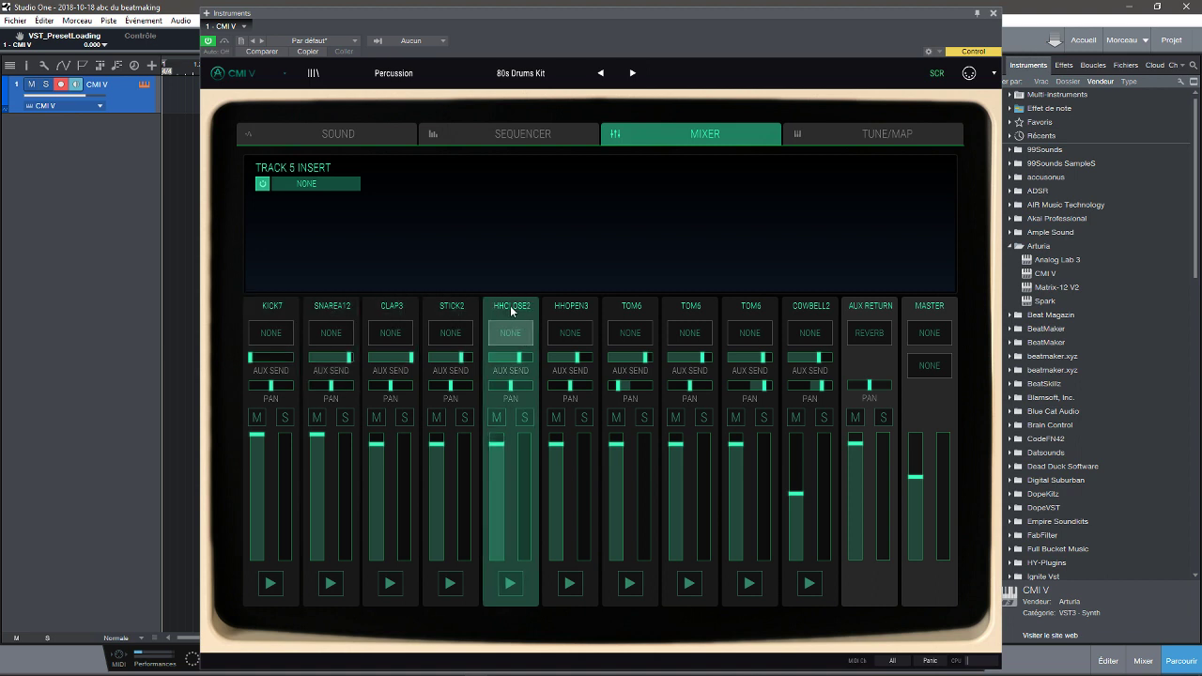
{"action": "left_click", "coordinate": [575, 307]}
{"action": "left_click", "coordinate": [641, 306]}
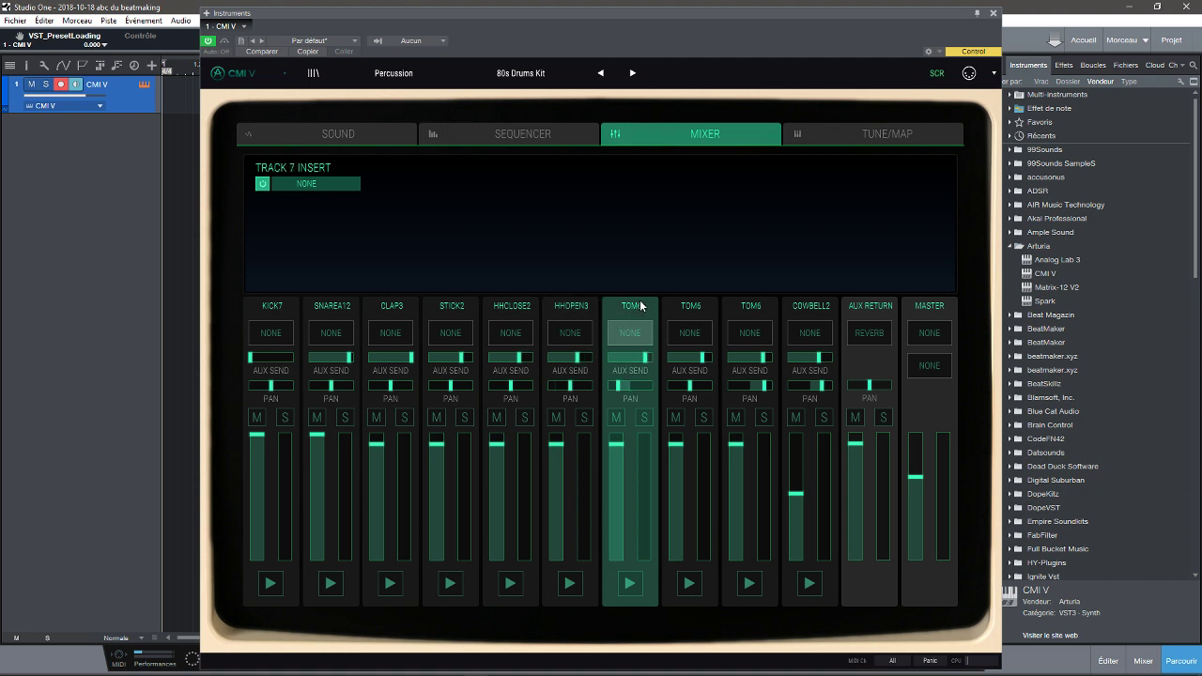
Try Analog Delay and after it Phaser as the insert effect on the SNAREA12 track
{"action": "left_click", "coordinate": [320, 321]}
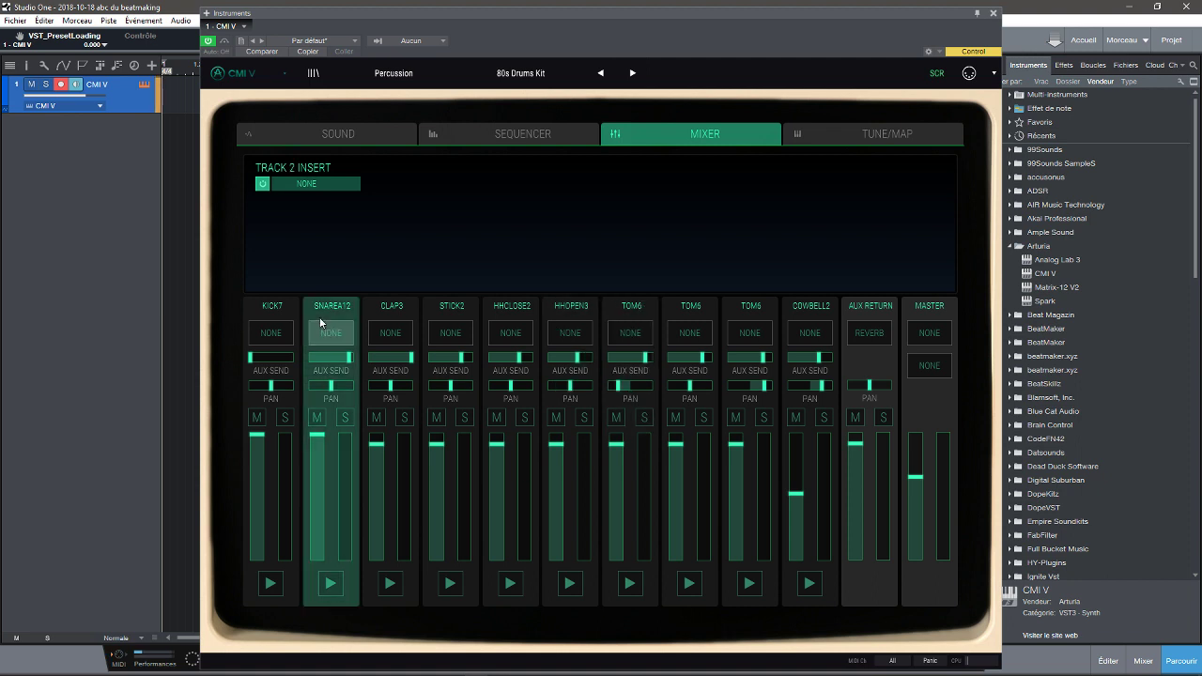
{"action": "left_click", "coordinate": [309, 185]}
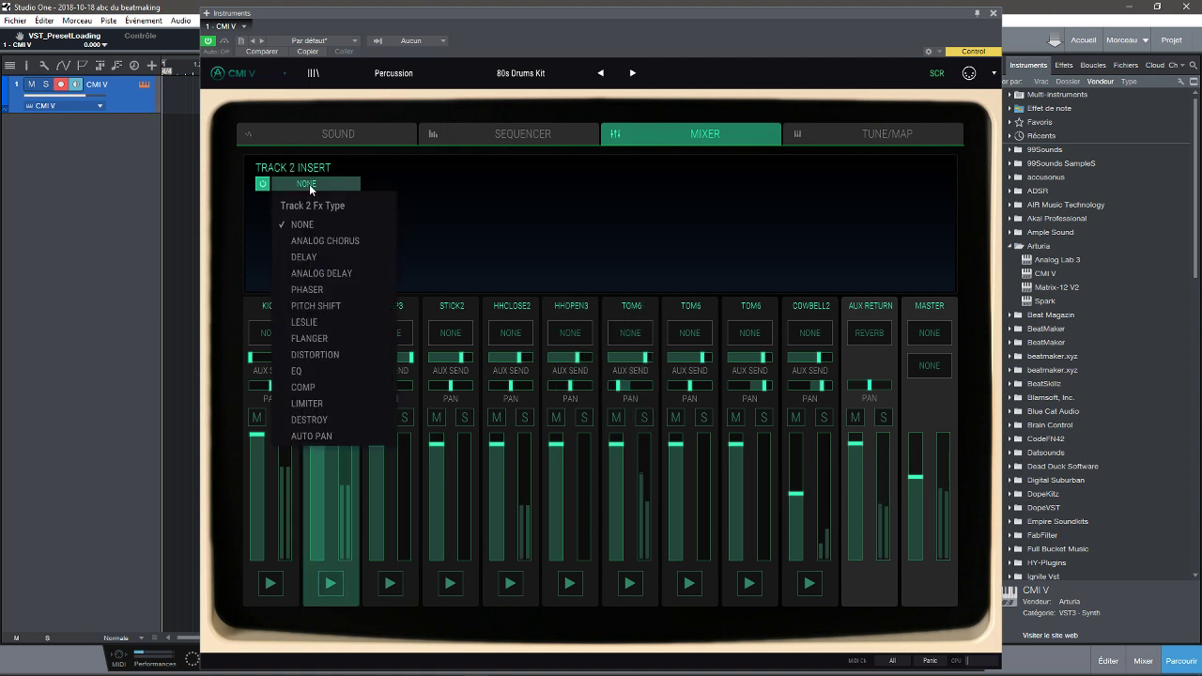
{"action": "left_click", "coordinate": [336, 276]}
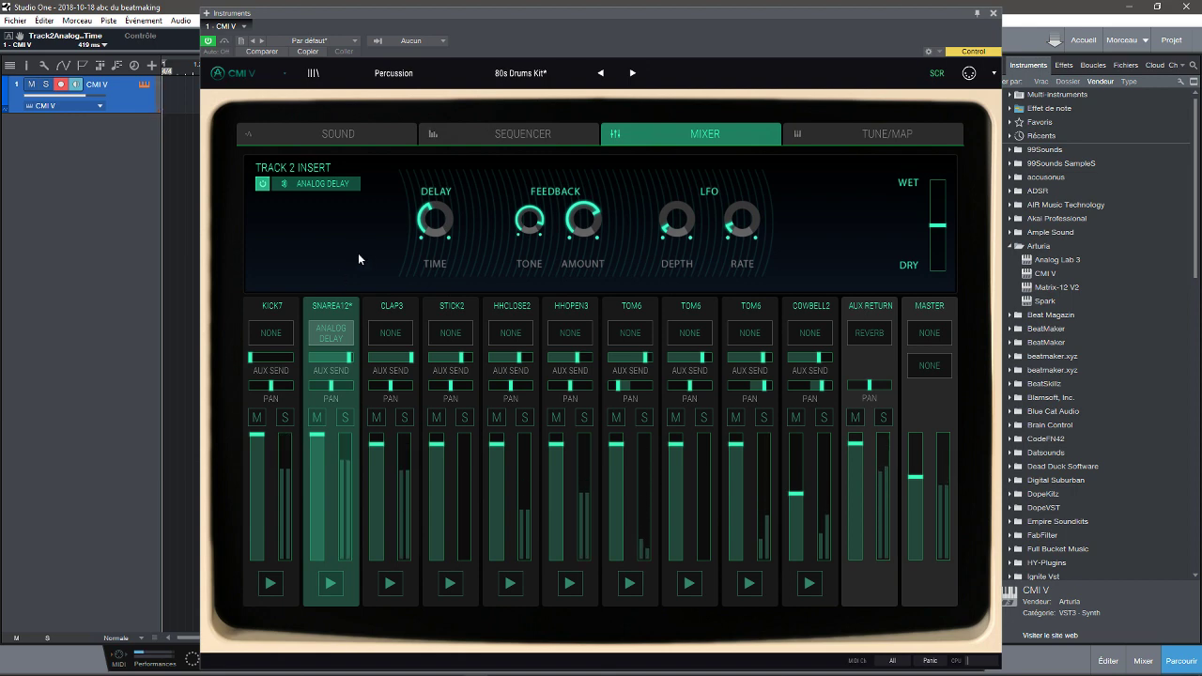
{"action": "left_click", "coordinate": [315, 184]}
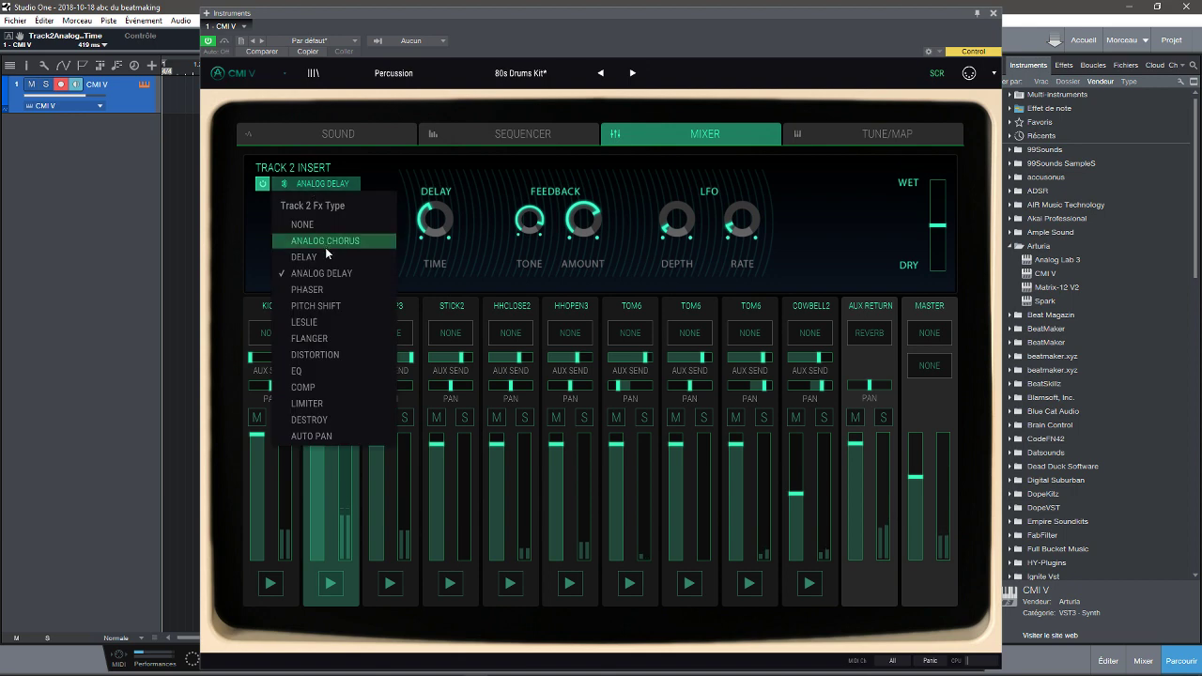
{"action": "left_click", "coordinate": [330, 290]}
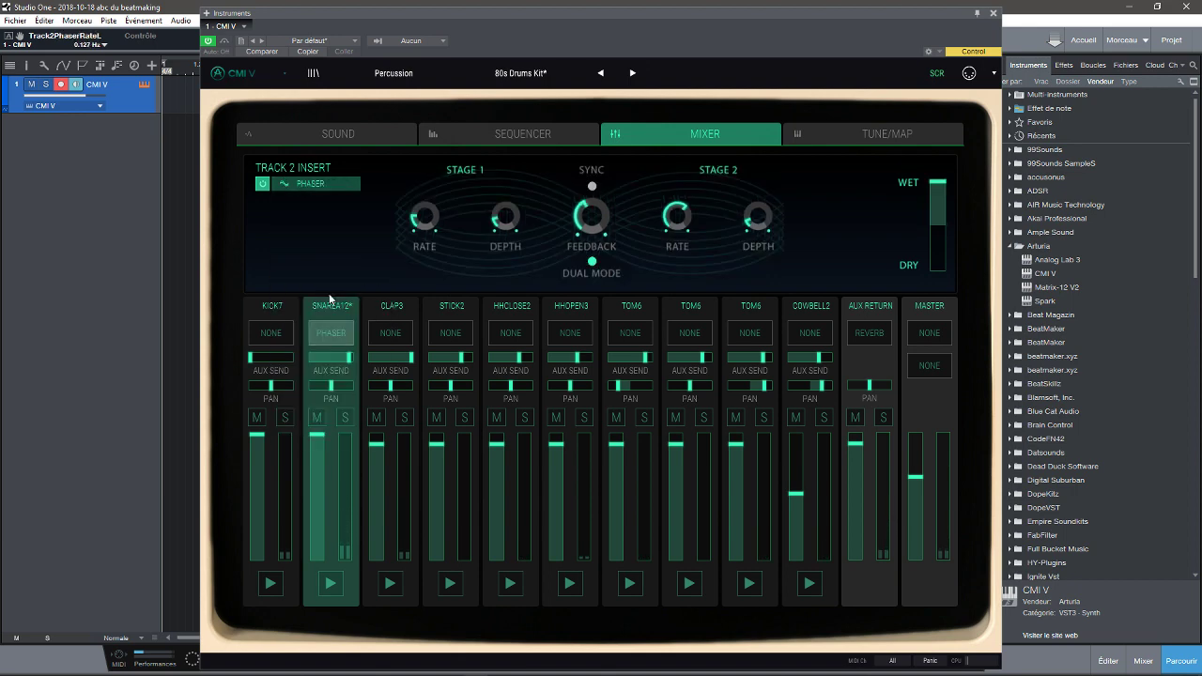
Change the SNAREA12 insert effect to Auto Pan and set its rate to 1.00
{"action": "left_click", "coordinate": [324, 183]}
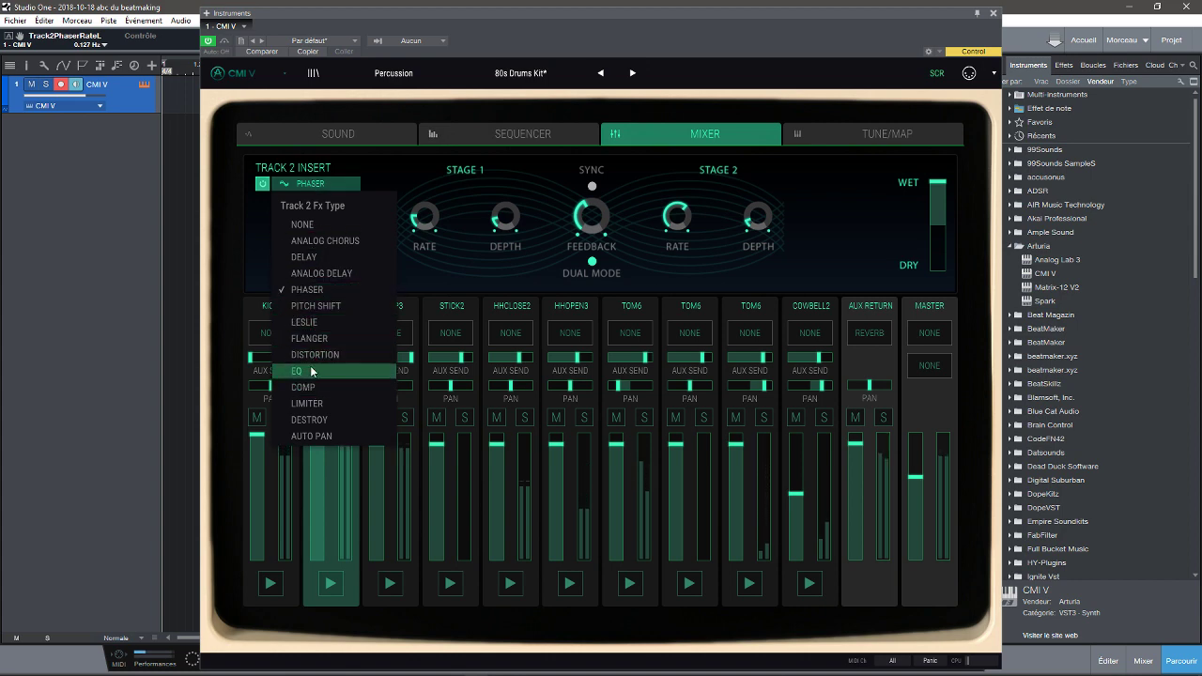
{"action": "left_click", "coordinate": [319, 435]}
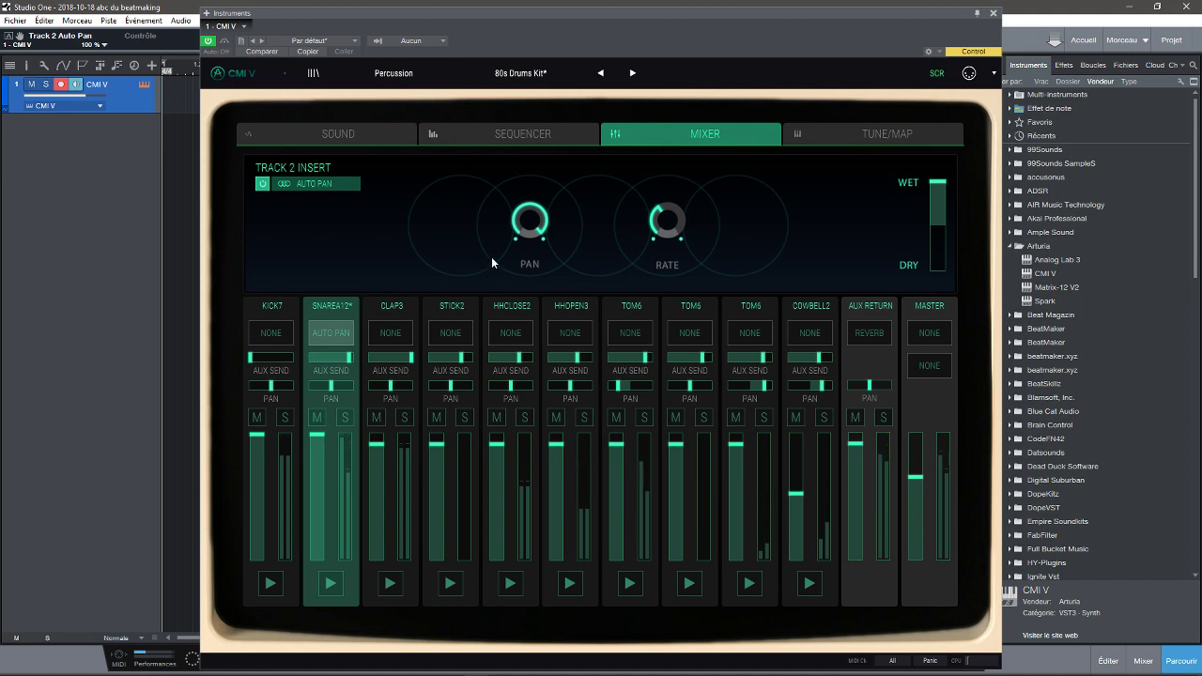
{"action": "left_click_drag", "start_coordinate": [668, 224], "coordinate": [663, 130]}
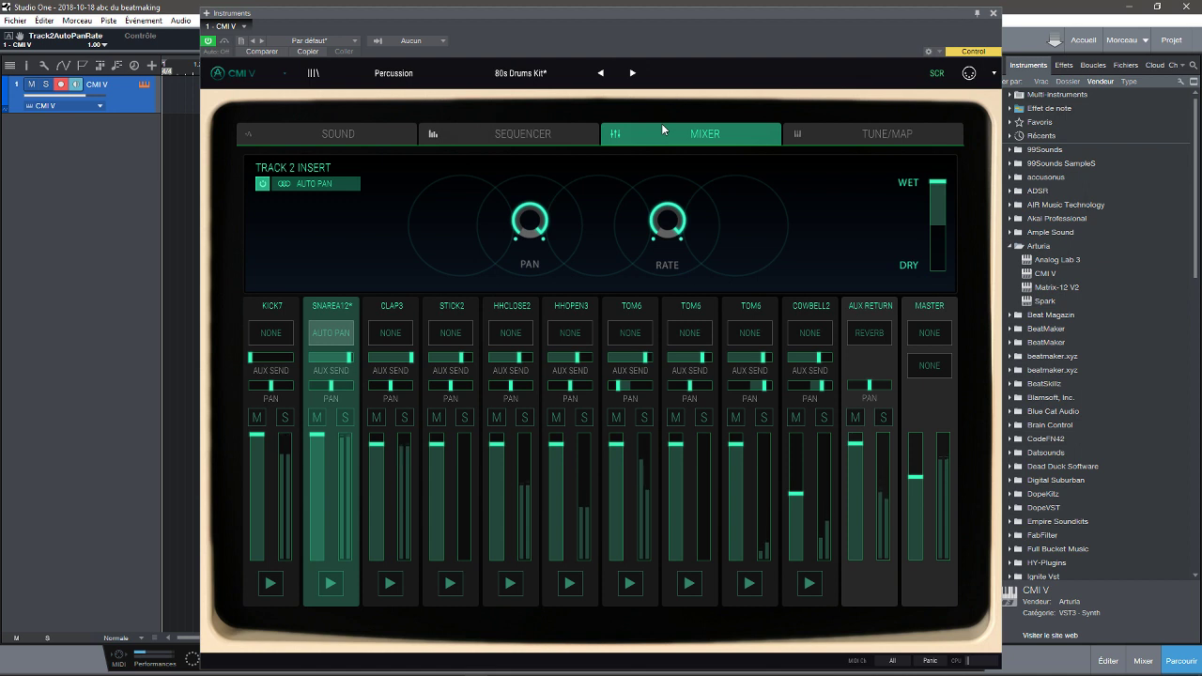
Change the SNAREA12 insert effect to Pitch Shift and set its delay to 4096 samples
{"action": "left_click", "coordinate": [326, 184]}
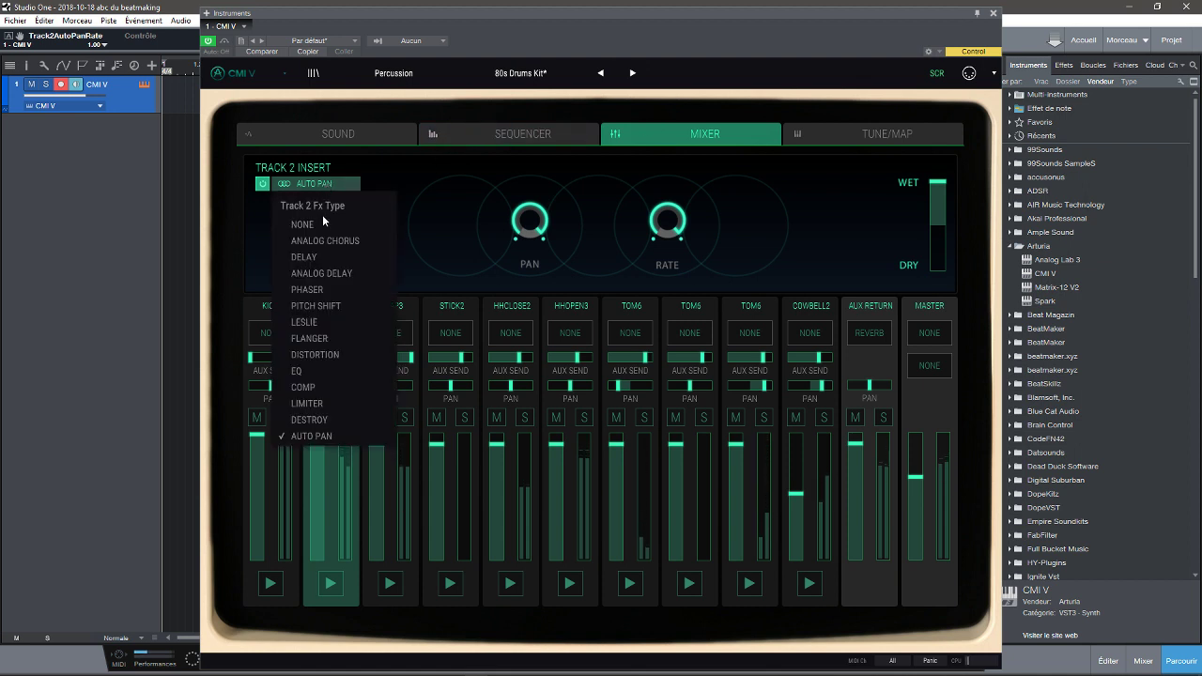
{"action": "left_click", "coordinate": [336, 307]}
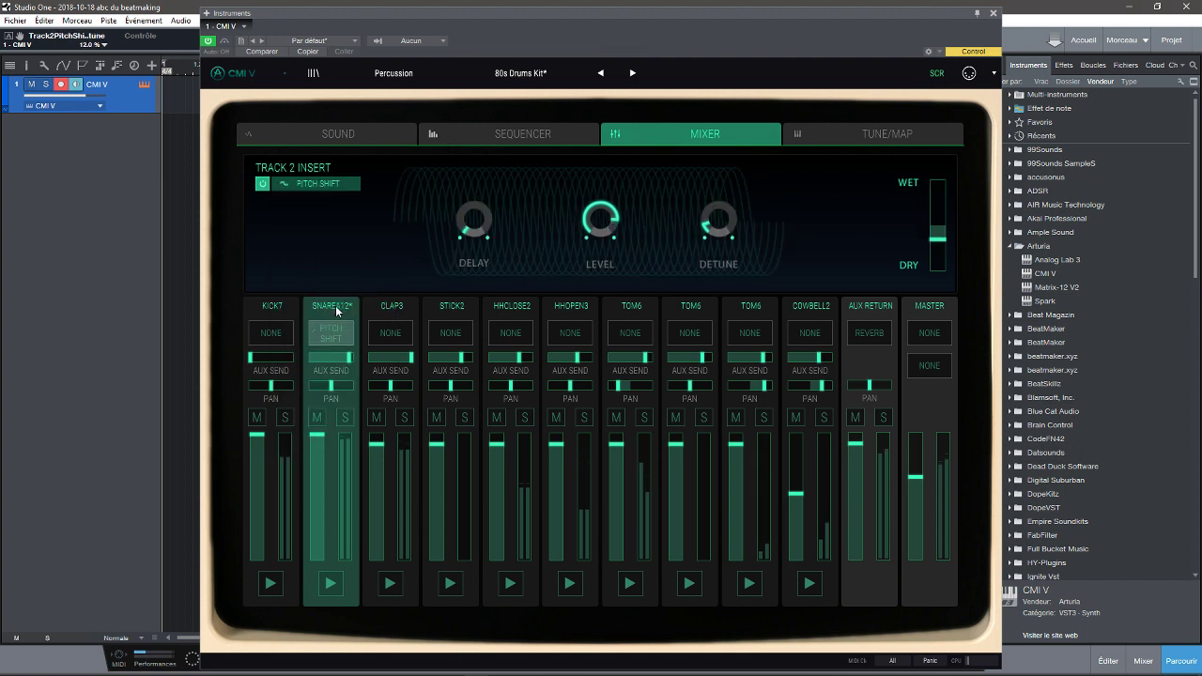
{"action": "left_click_drag", "start_coordinate": [473, 219], "coordinate": [472, 95]}
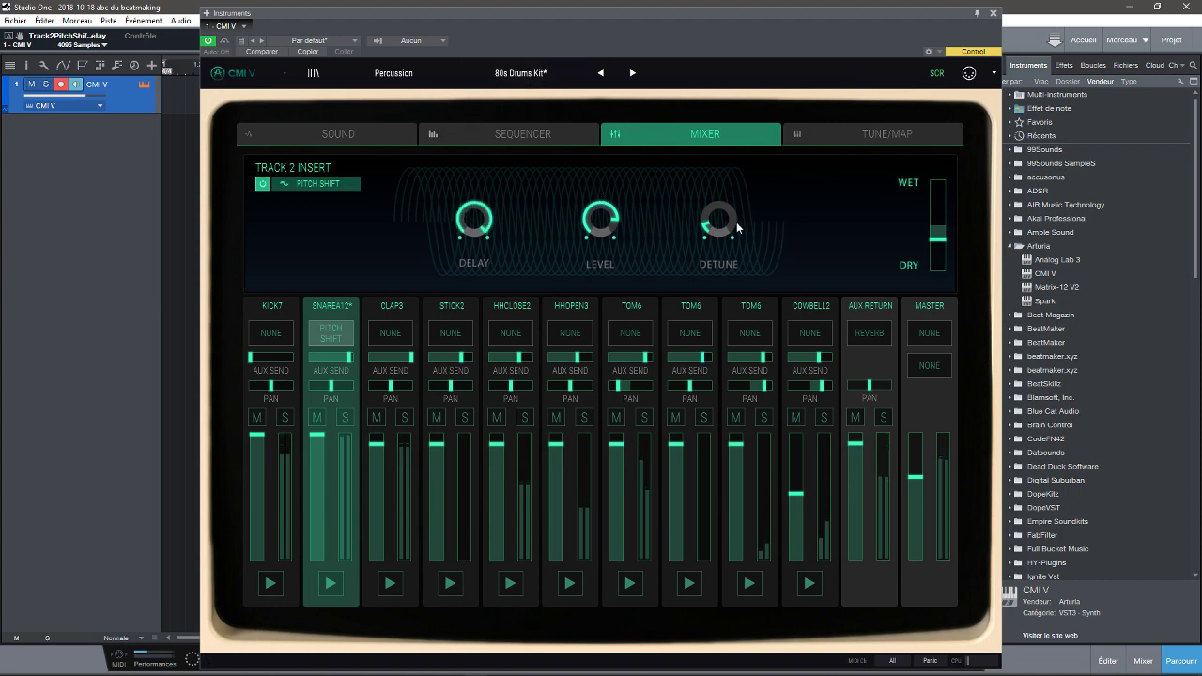
Set the SNAREA12 Pitch Shift detune to 85.2 % and look over the kit's tuning and keyboard mapping
{"action": "left_click_drag", "start_coordinate": [718, 221], "coordinate": [707, 111]}
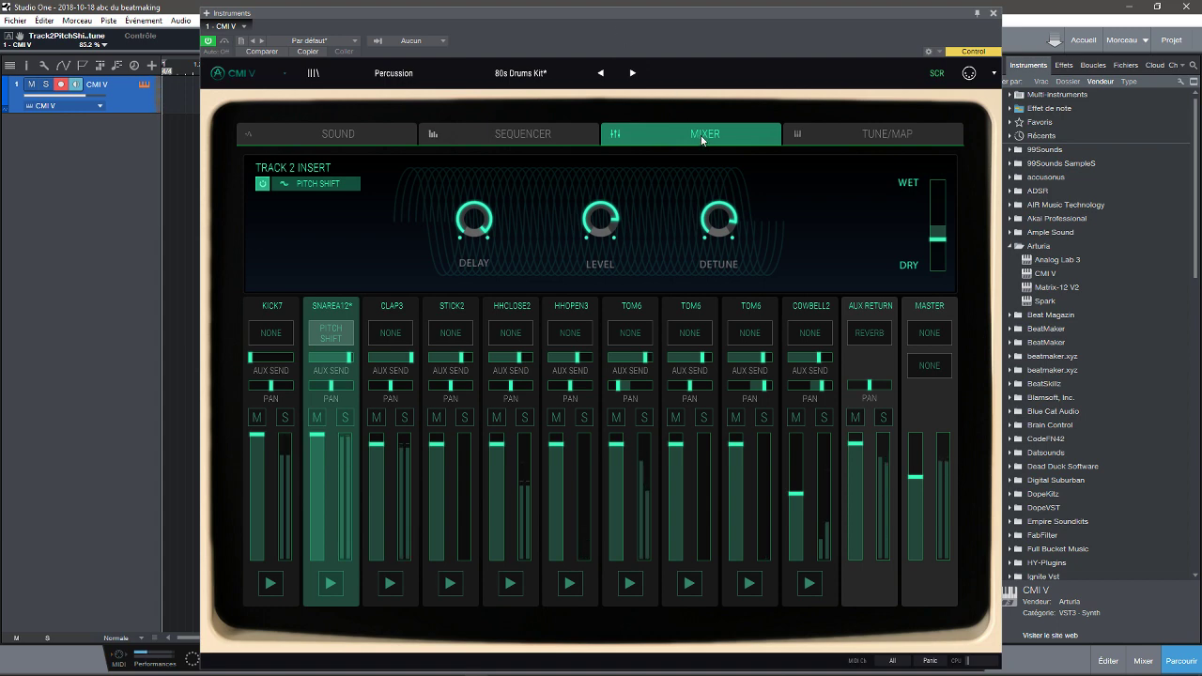
{"action": "left_click", "coordinate": [802, 131]}
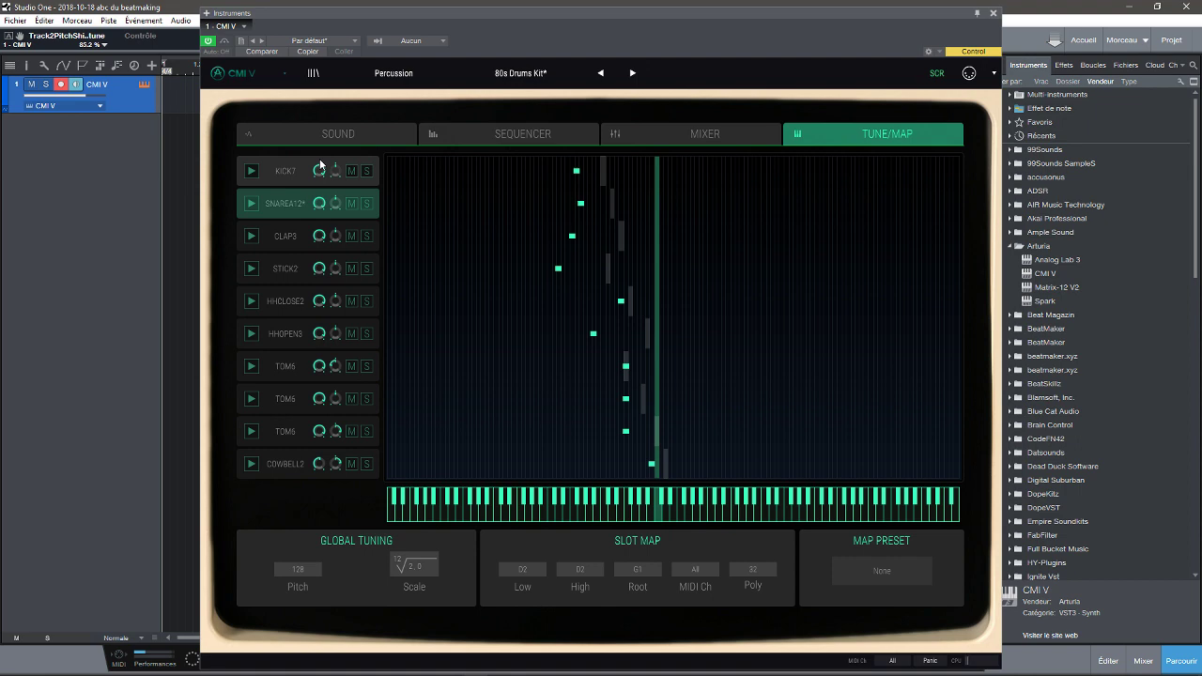
{"action": "left_click", "coordinate": [511, 135]}
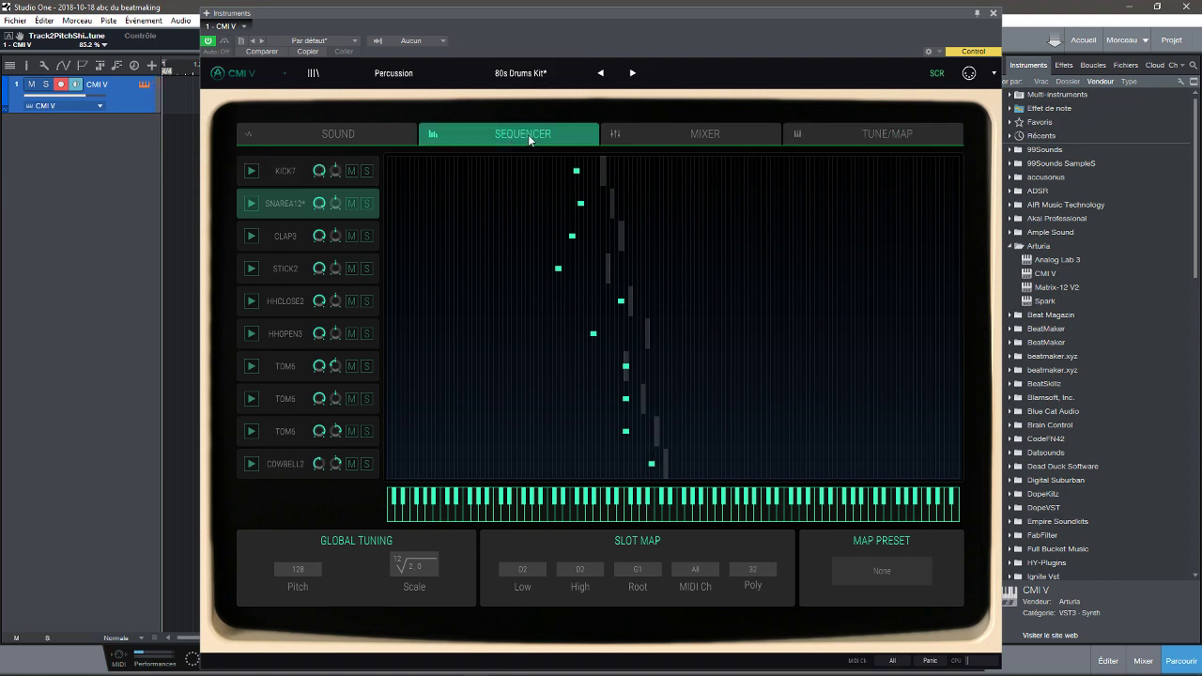
{"action": "left_click", "coordinate": [346, 137]}
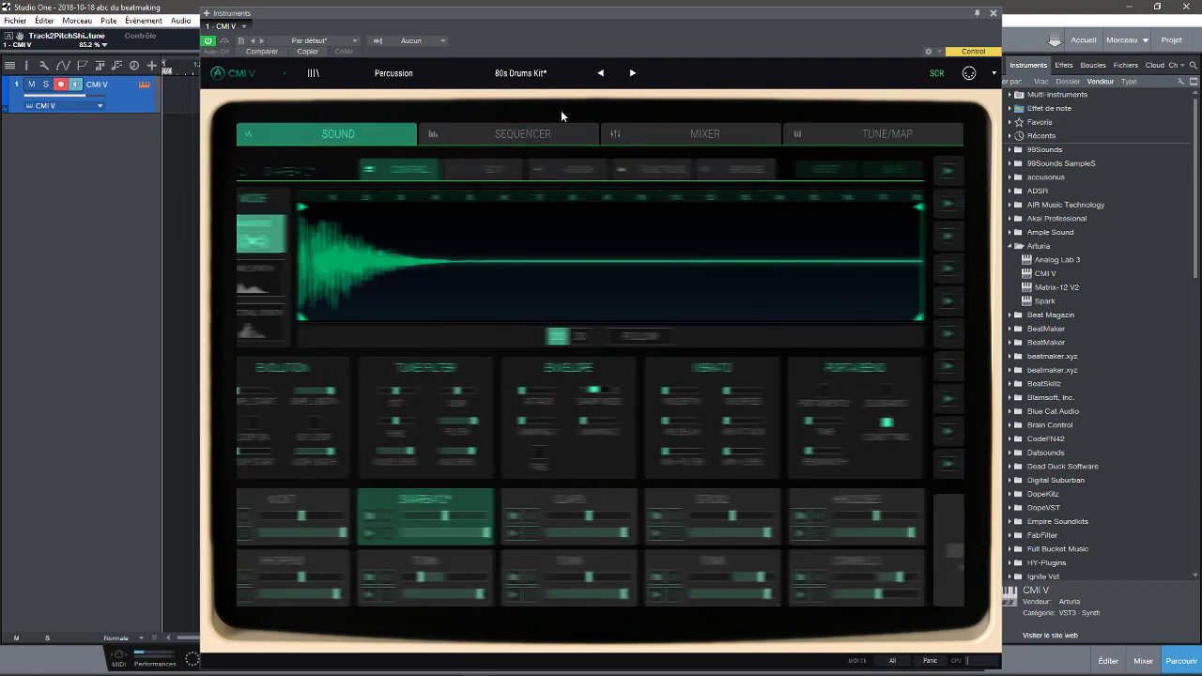
Load the Percussion preset Ailee and show its sequencer grid
{"action": "left_click", "coordinate": [520, 73]}
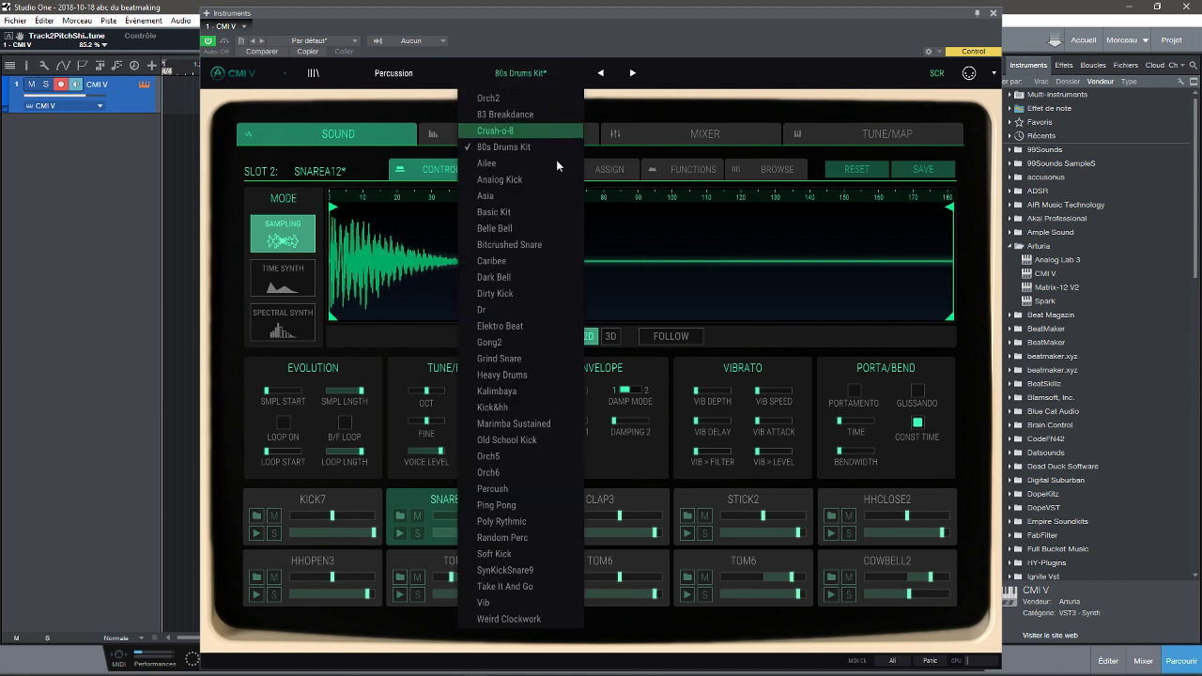
{"action": "left_click", "coordinate": [634, 74]}
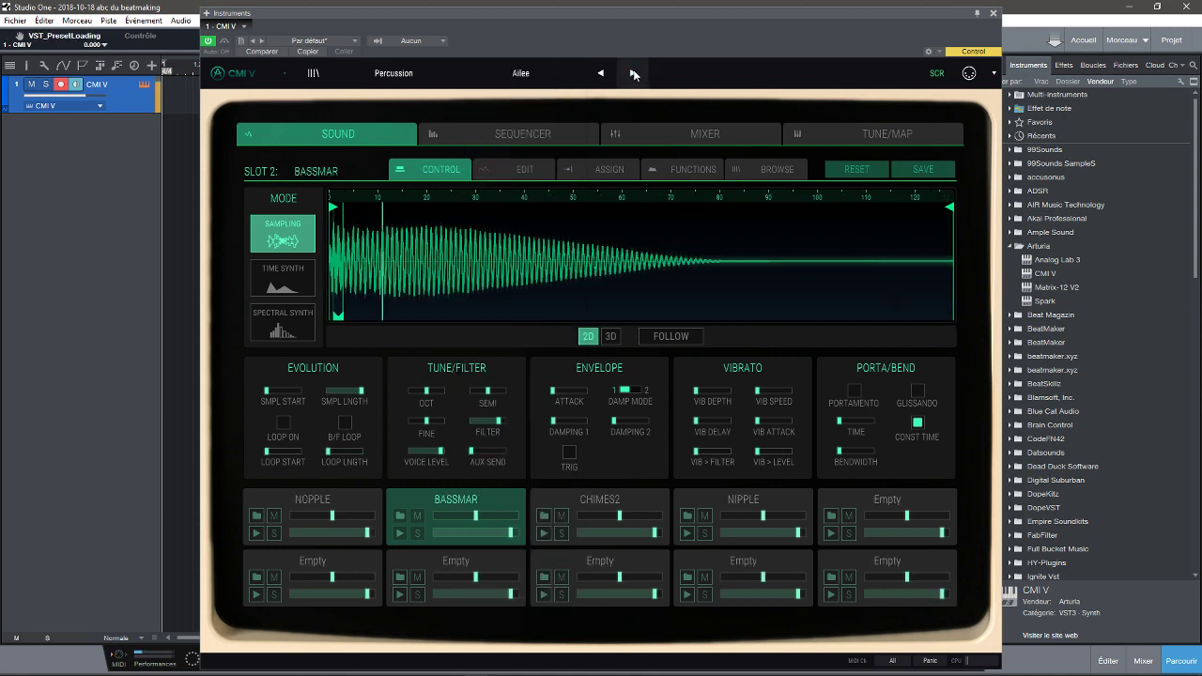
{"action": "left_click", "coordinate": [525, 130]}
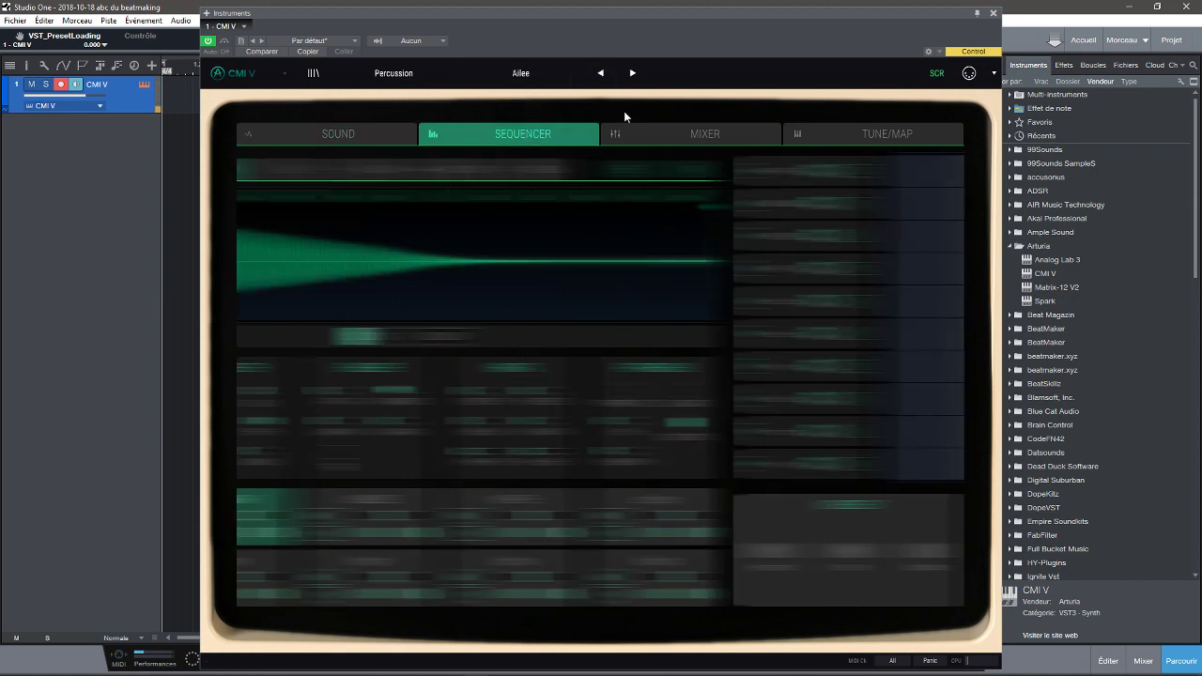
Load the 82 Disco preset from the Sequence category and audition its pattern
{"action": "left_click", "coordinate": [376, 73]}
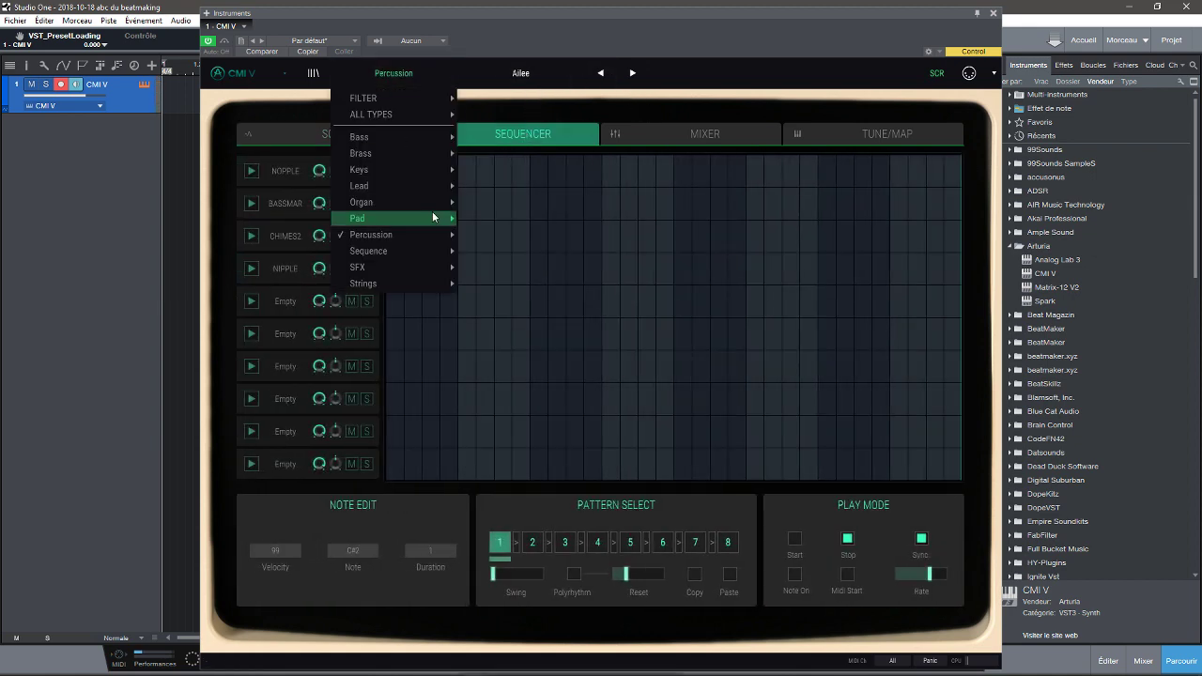
{"action": "mouse_move", "coordinate": [393, 249]}
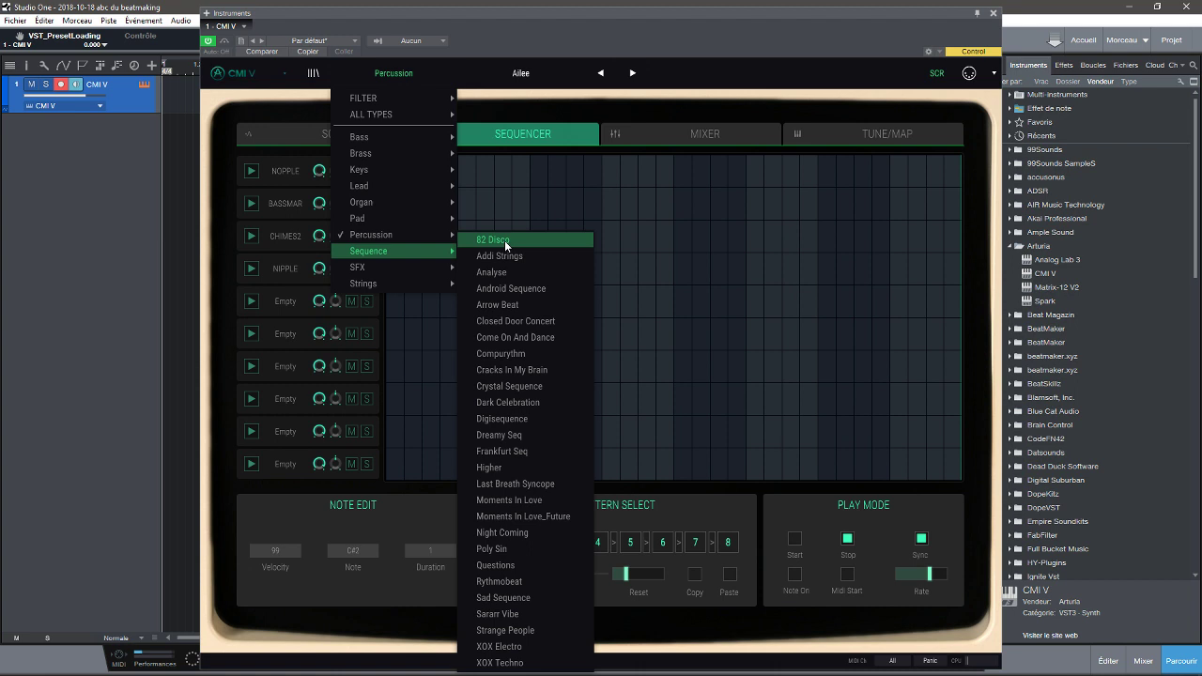
{"action": "left_click", "coordinate": [504, 240]}
{"action": "key", "text": "space"}
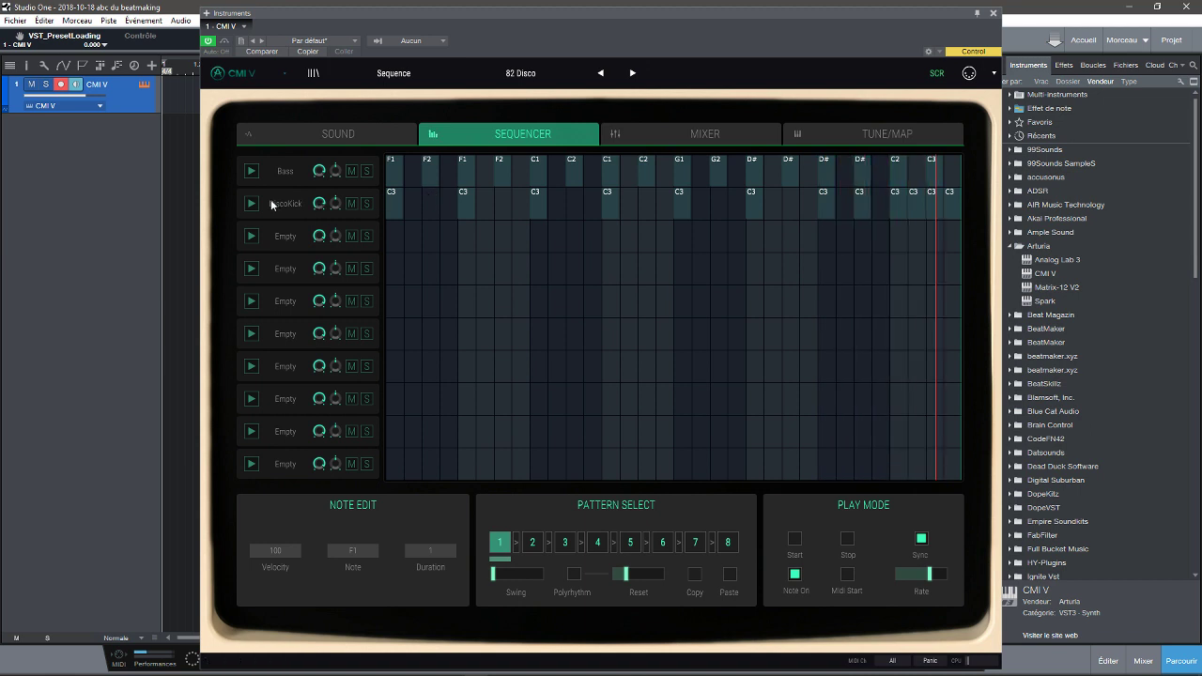
{"action": "key", "text": "space"}
{"action": "key", "text": "space"}
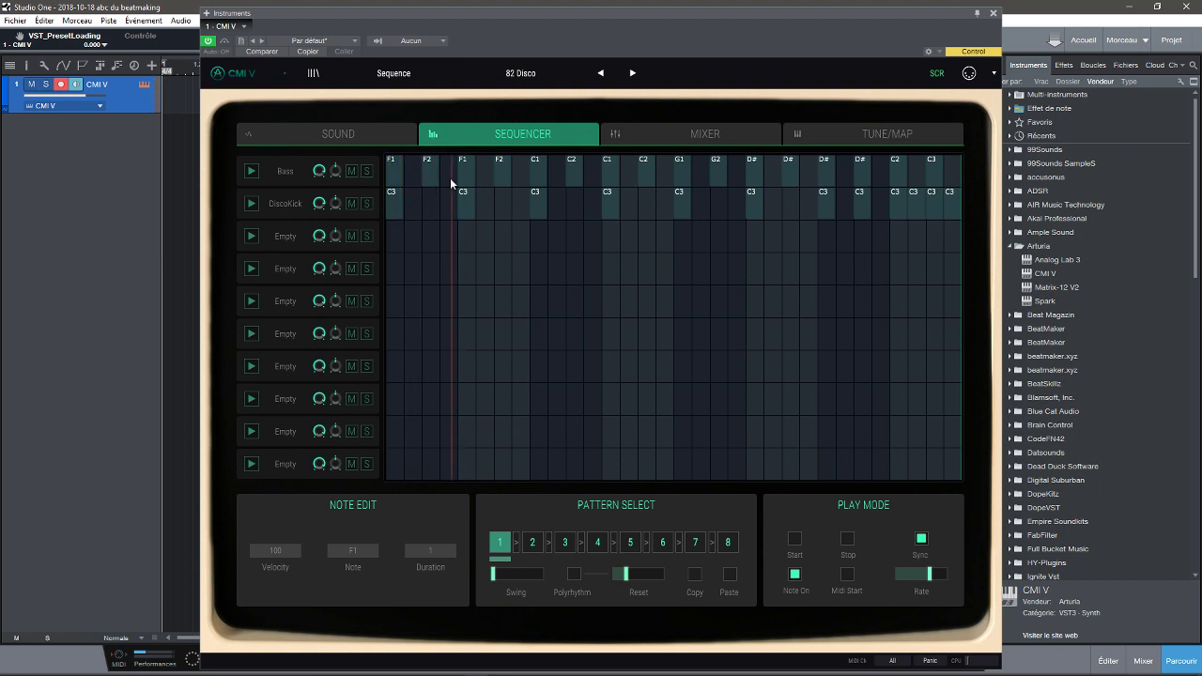
Check the 82 Disco preset's mixer tracks and its tuning and key mapping
{"action": "left_click", "coordinate": [659, 132]}
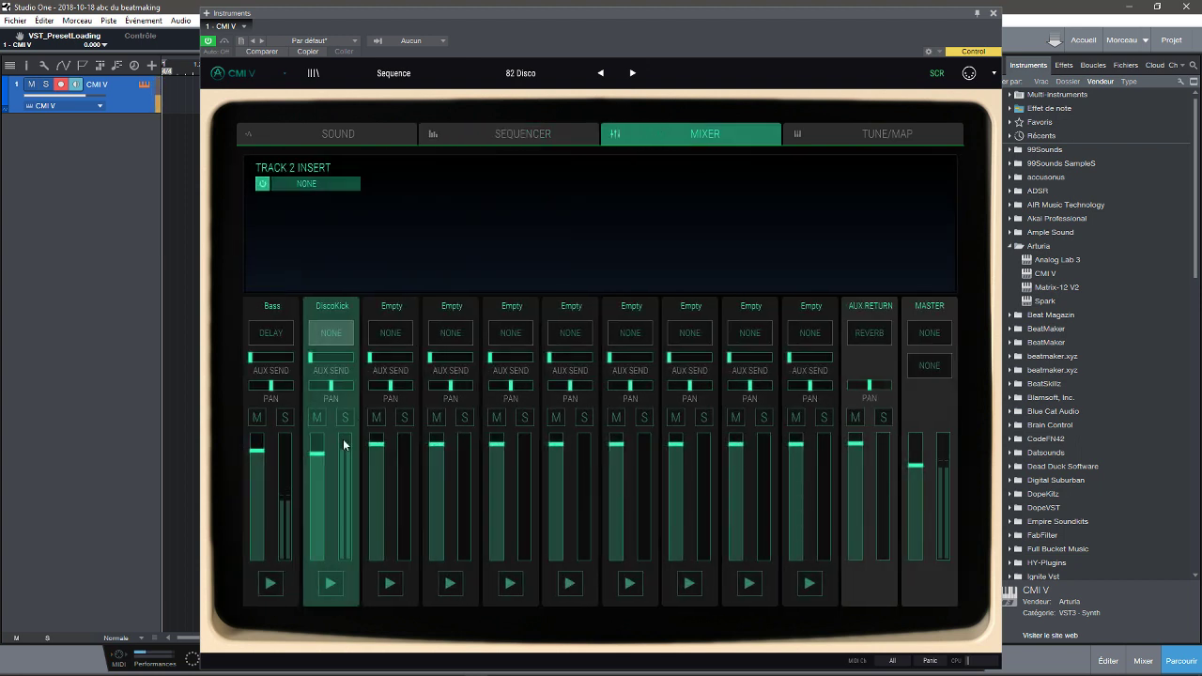
{"action": "left_click", "coordinate": [529, 137]}
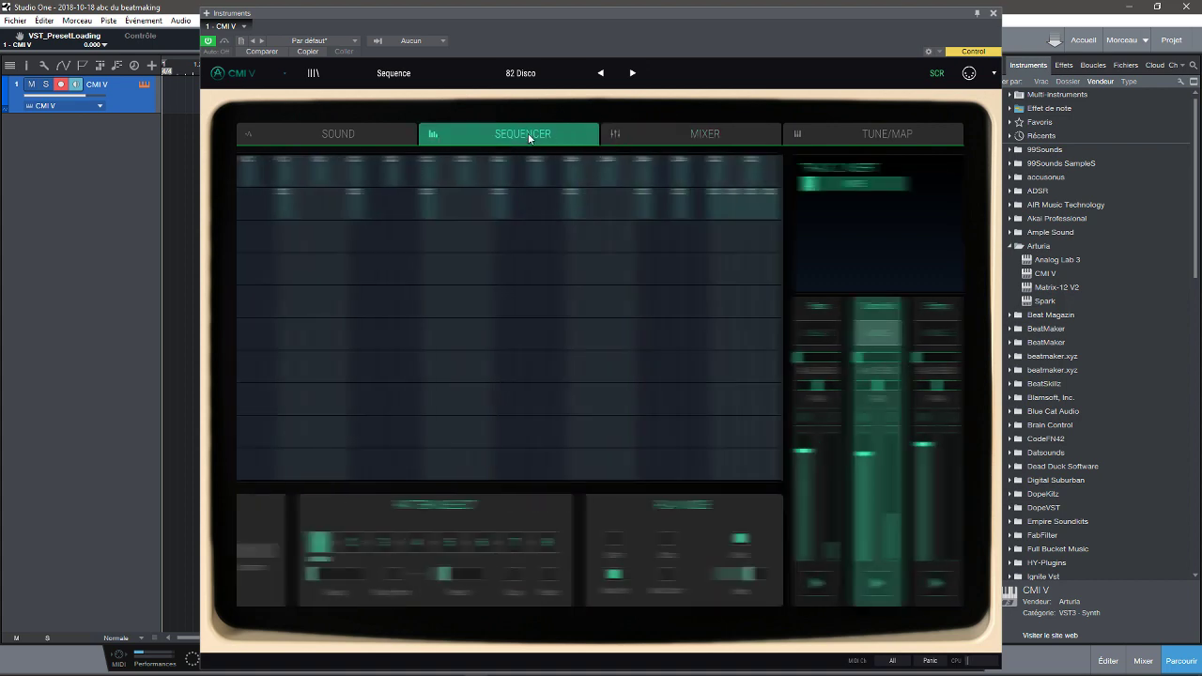
{"action": "left_click", "coordinate": [919, 134]}
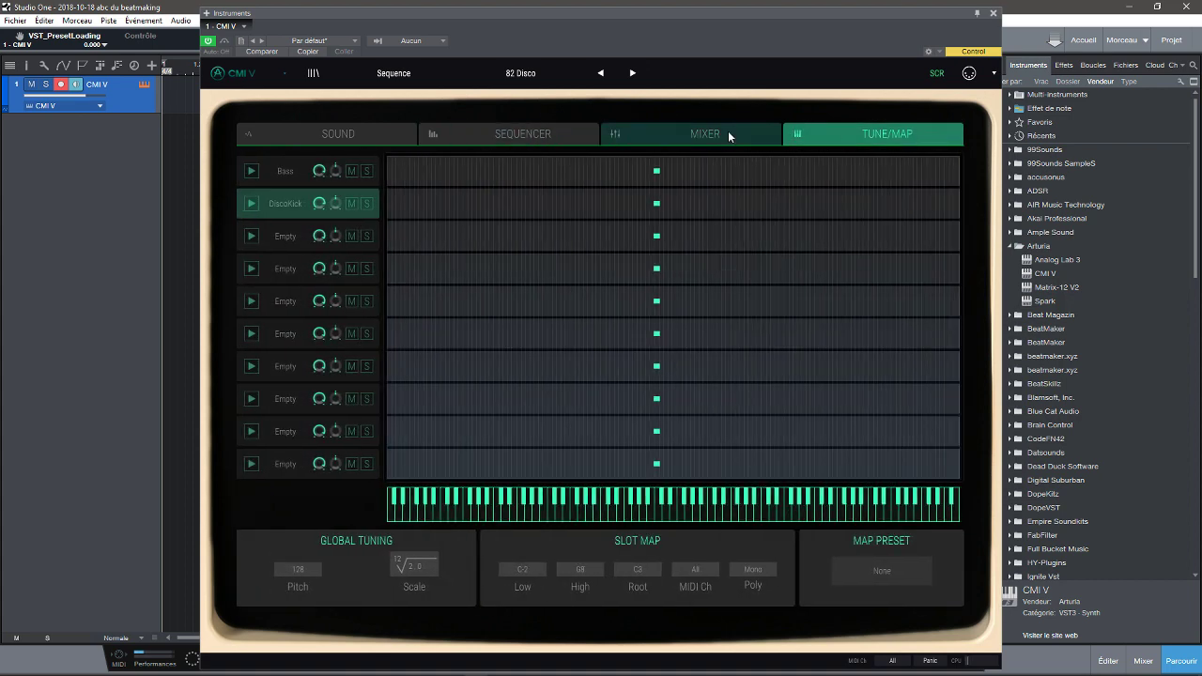
Load the Dreamy Seq preset and display its sequencer pattern
{"action": "left_click", "coordinate": [525, 74]}
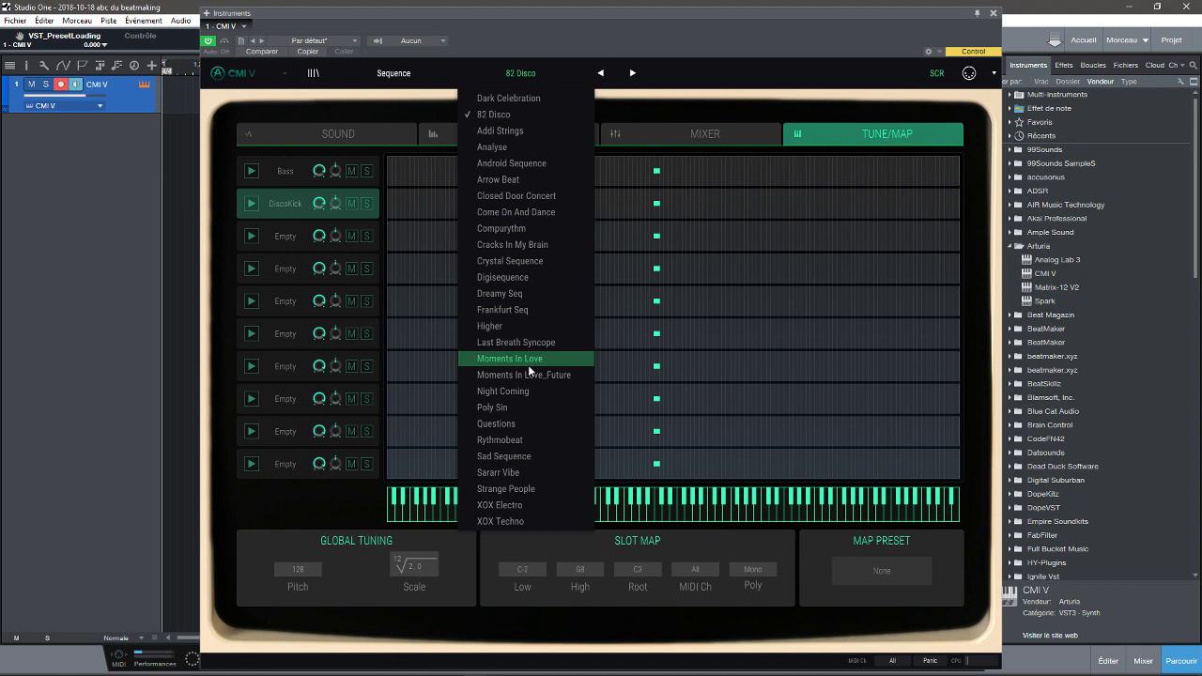
{"action": "left_click", "coordinate": [518, 295]}
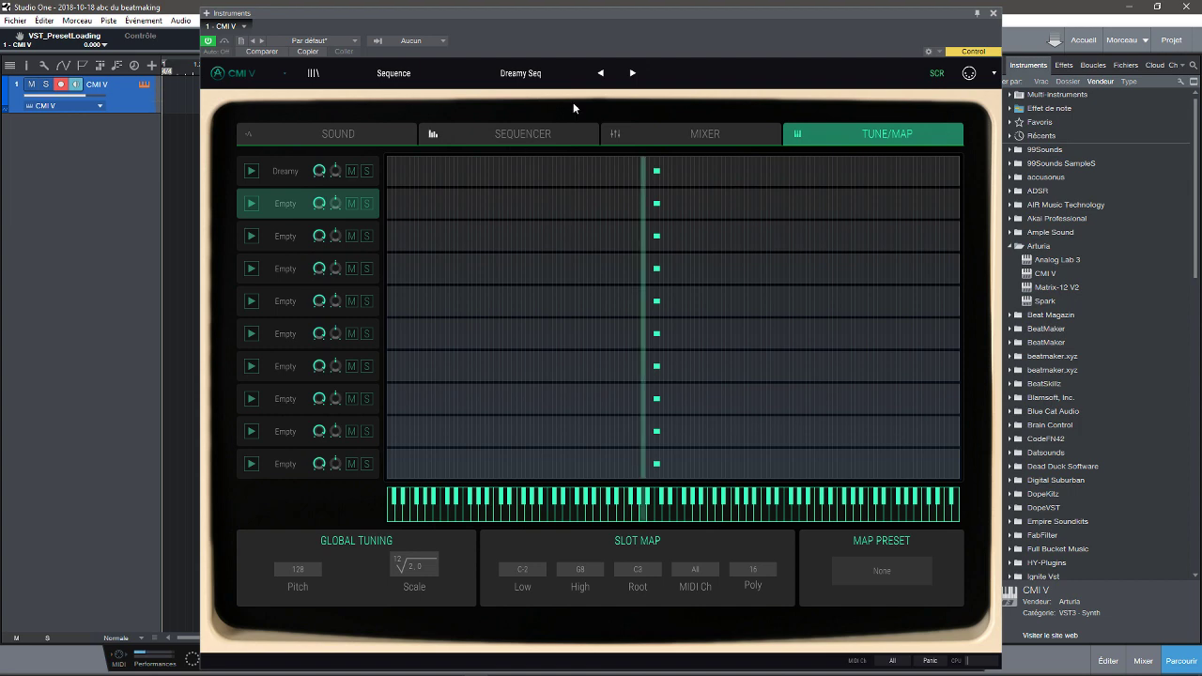
{"action": "left_click", "coordinate": [551, 138]}
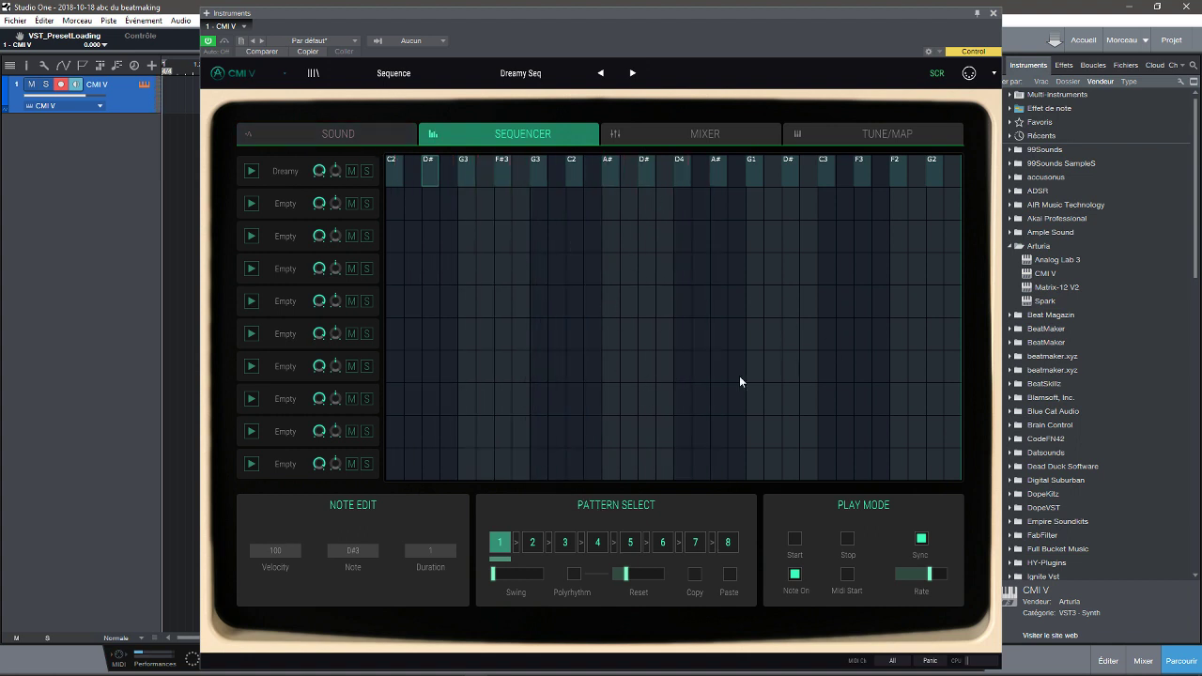
Look through Dreamy Seq's sequencer patterns 2 to 8 one by one and return to pattern 1
{"action": "left_click", "coordinate": [534, 544]}
{"action": "left_click", "coordinate": [566, 544]}
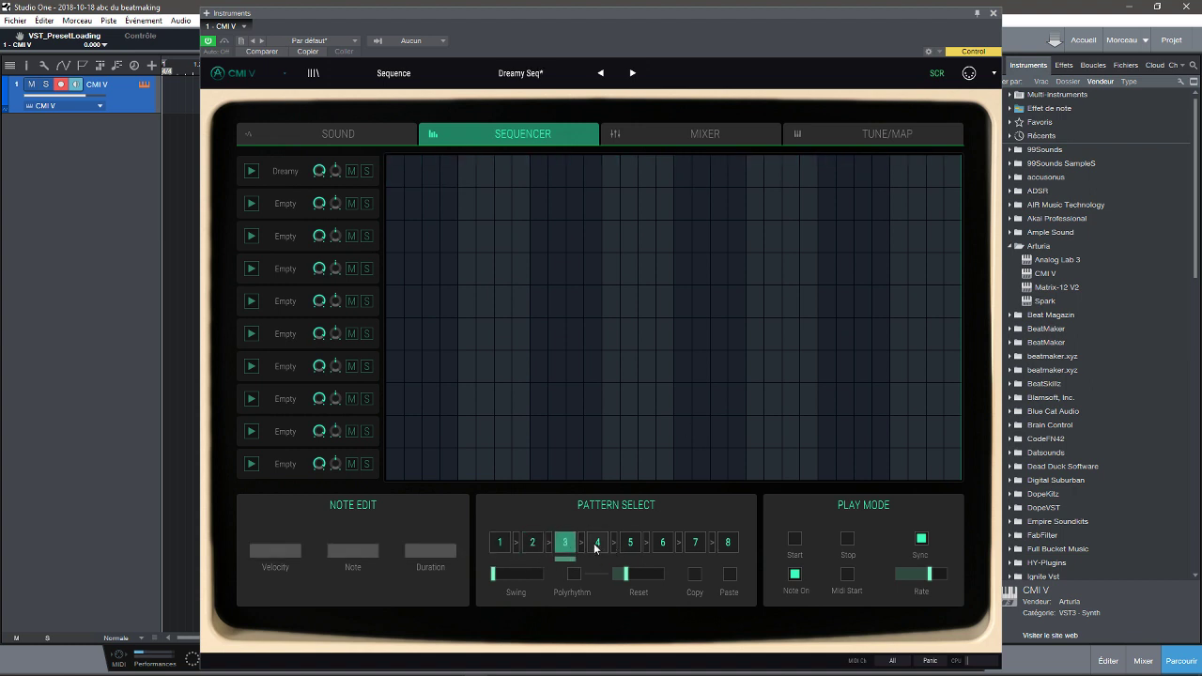
{"action": "left_click", "coordinate": [597, 545]}
{"action": "left_click", "coordinate": [631, 545]}
{"action": "left_click", "coordinate": [660, 545]}
{"action": "left_click", "coordinate": [695, 545]}
{"action": "left_click", "coordinate": [723, 544]}
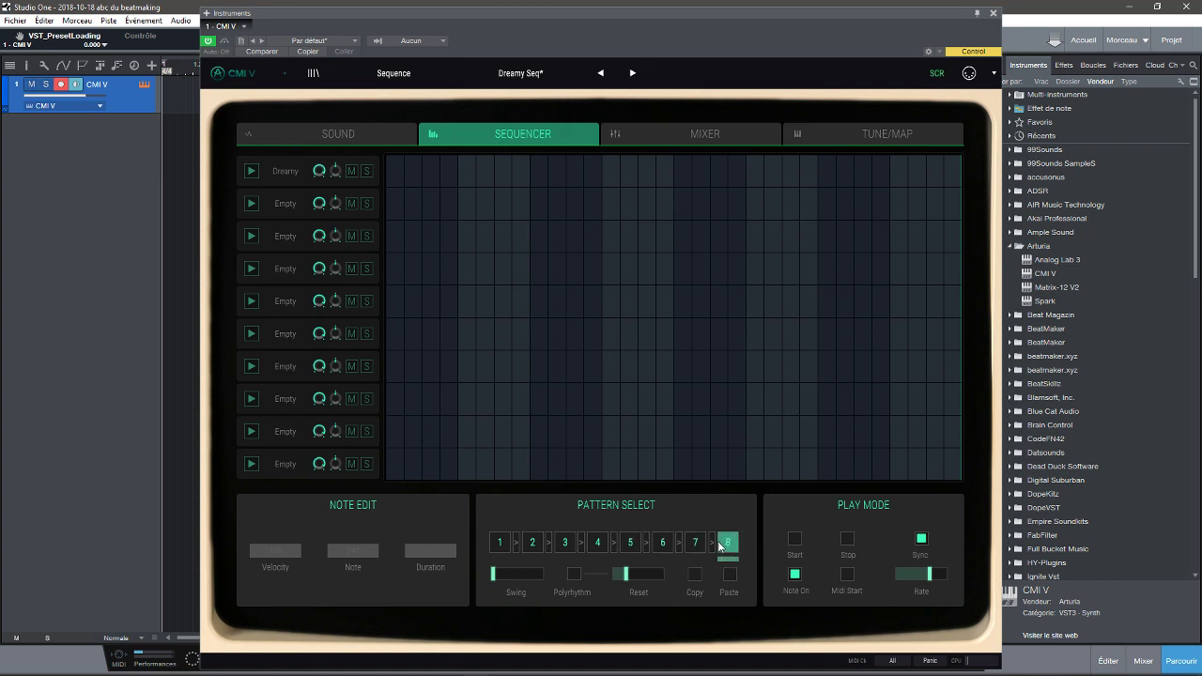
{"action": "left_click", "coordinate": [498, 543]}
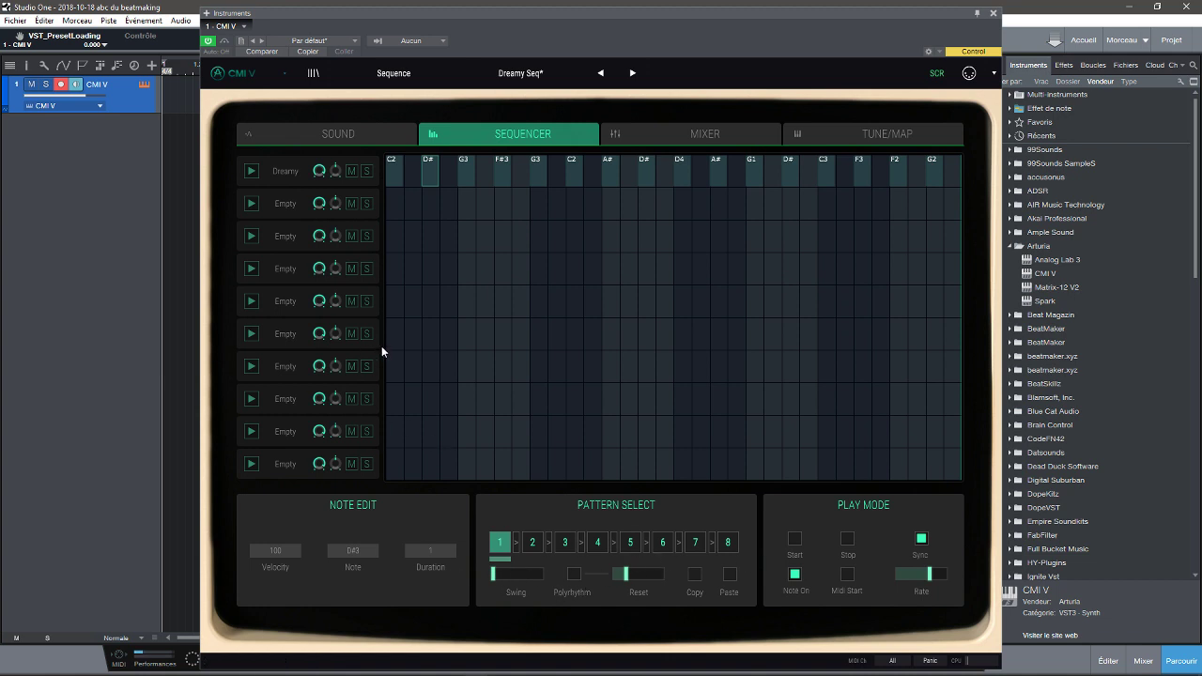
Load the Rythmobeat preset and show its slots in the sequencer grid
{"action": "left_click", "coordinate": [350, 135]}
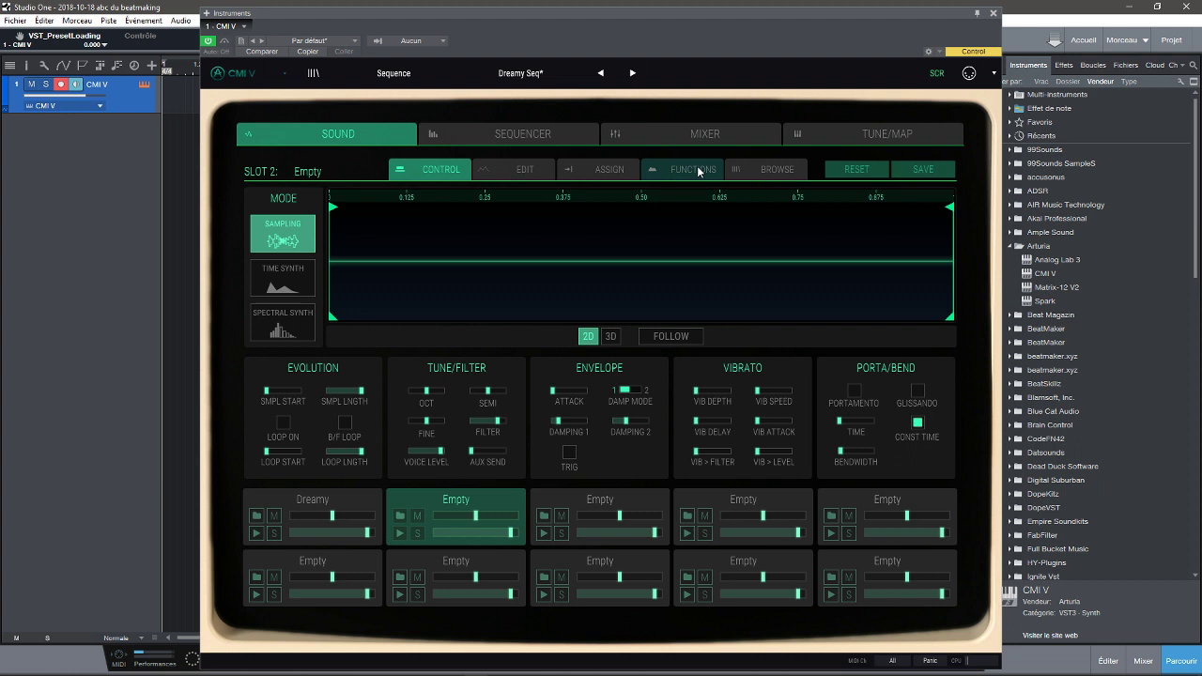
{"action": "left_click", "coordinate": [501, 82]}
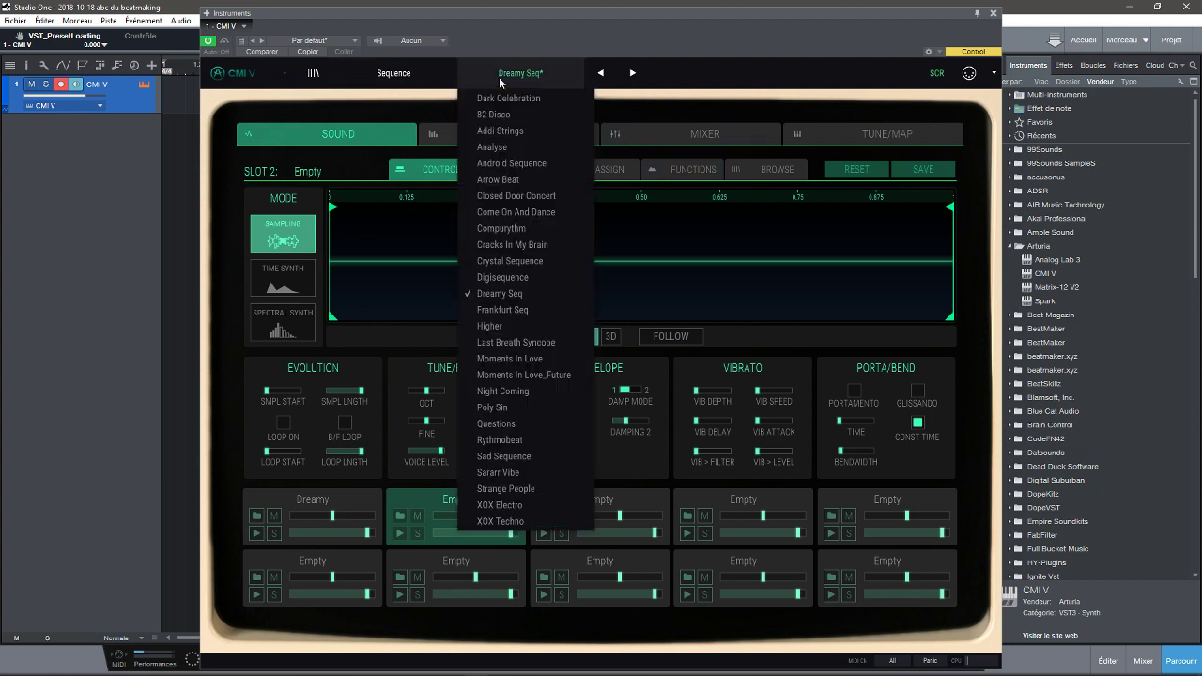
{"action": "left_click", "coordinate": [534, 440]}
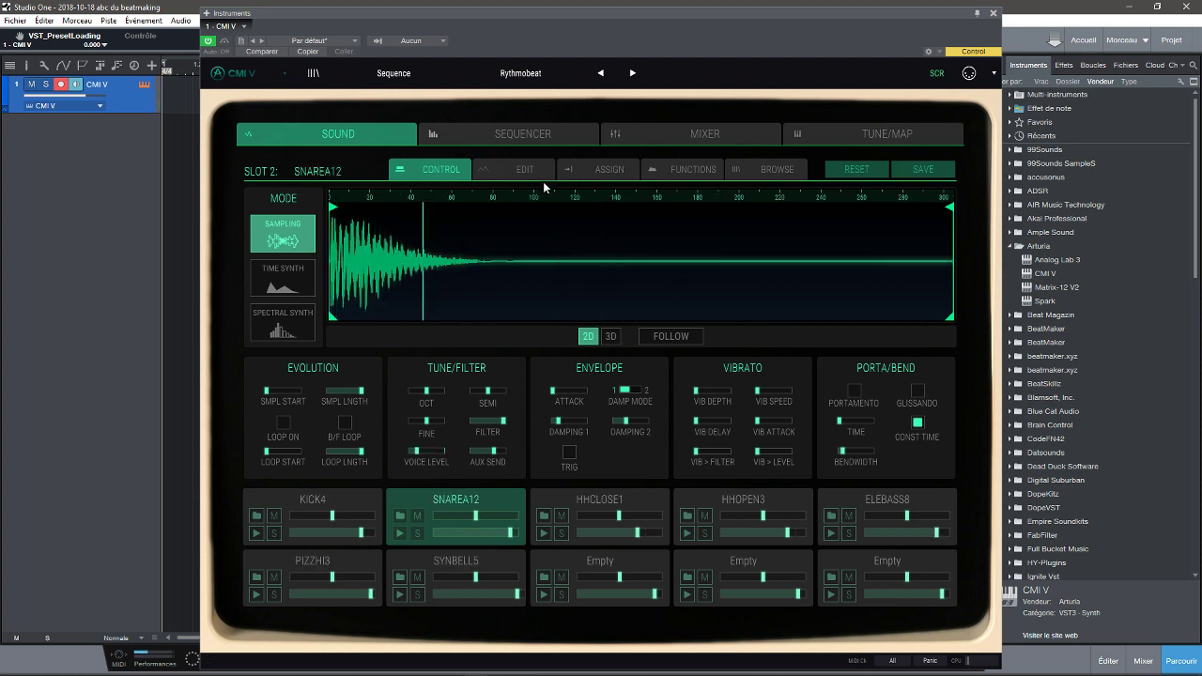
{"action": "left_click", "coordinate": [538, 133]}
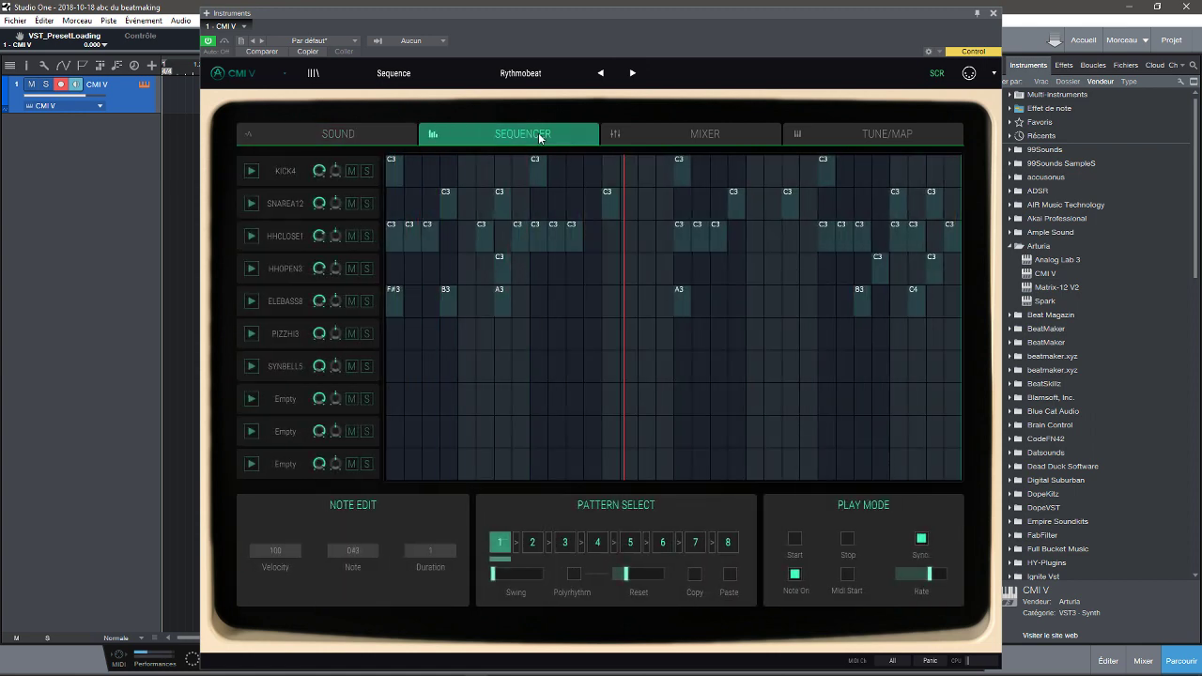
Load the Sad Sequence preset and audition its pattern
{"action": "left_click", "coordinate": [501, 77]}
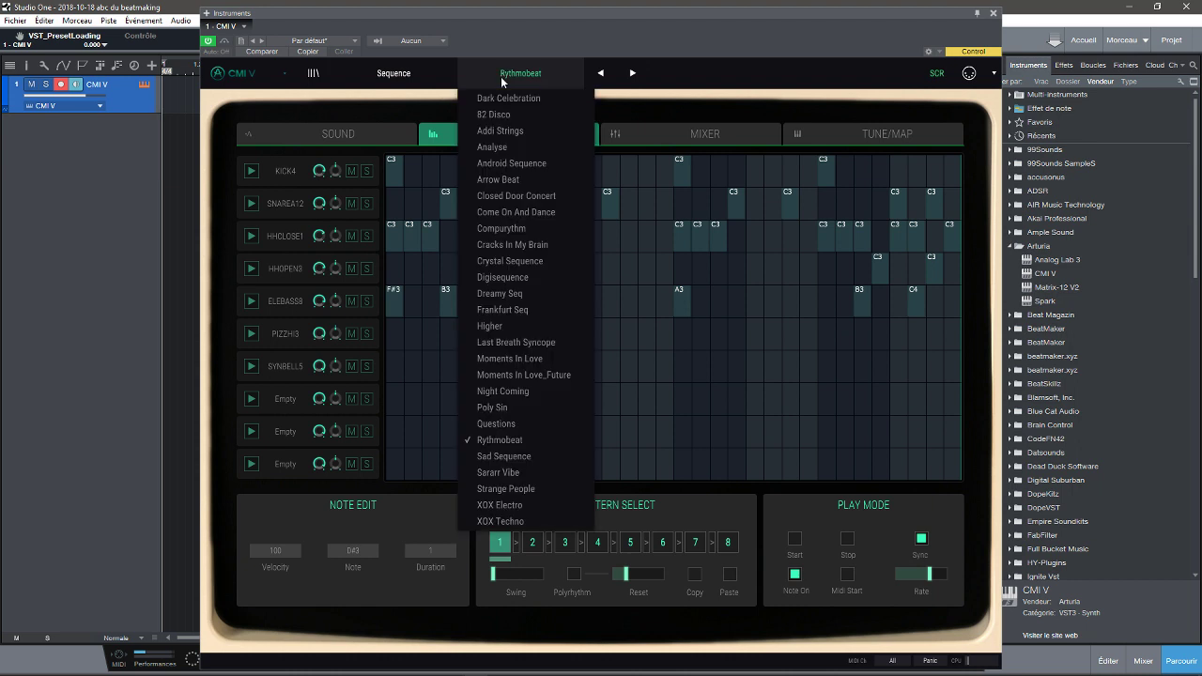
{"action": "left_click", "coordinate": [504, 456]}
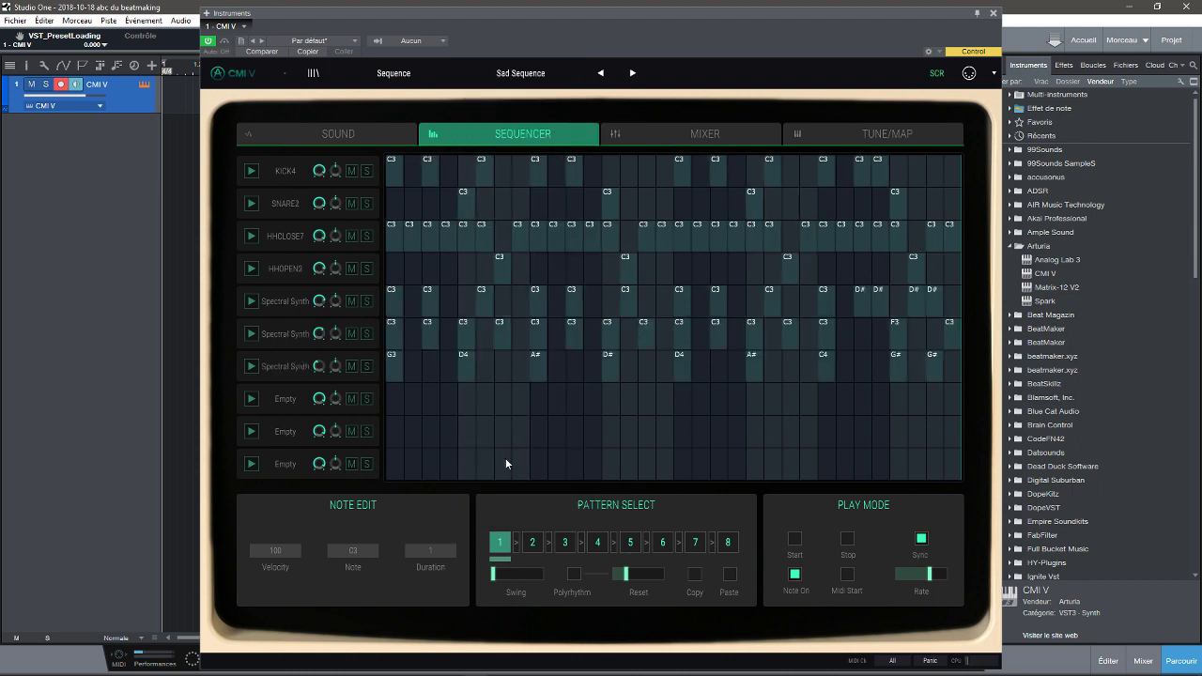
{"action": "key", "text": "space"}
{"action": "key", "text": "space"}
Load the Strange People preset, audition its pattern and view the AAHHL3 slot's sound settings
{"action": "left_click", "coordinate": [507, 72]}
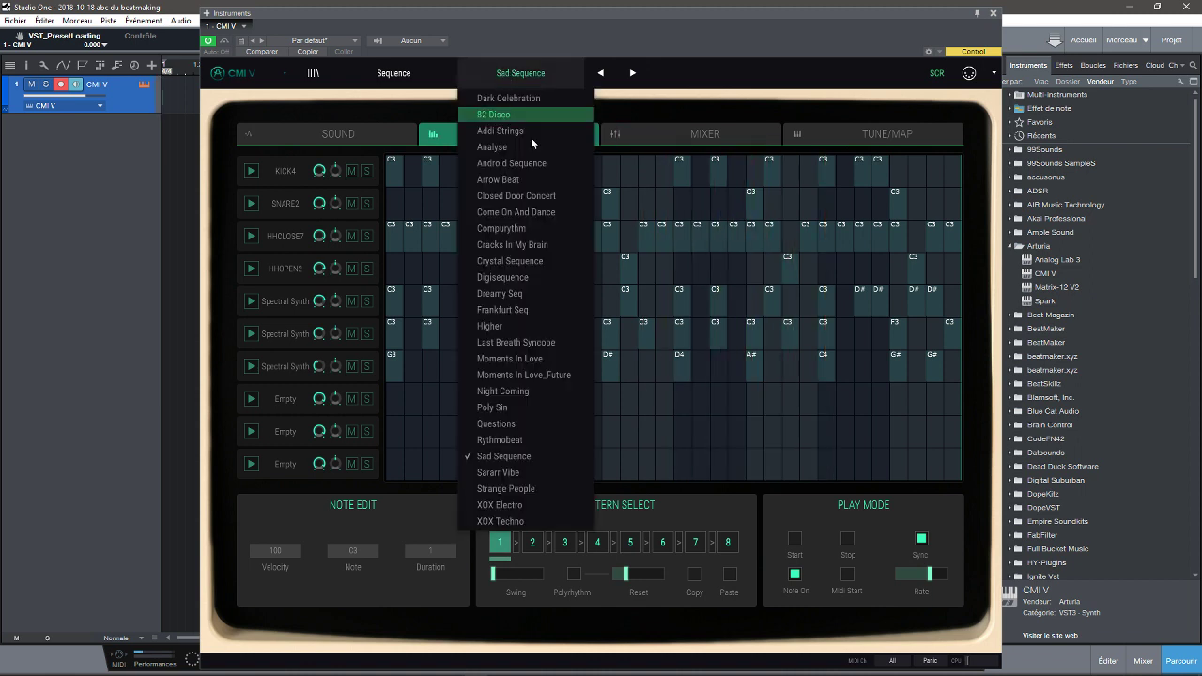
{"action": "left_click", "coordinate": [545, 489]}
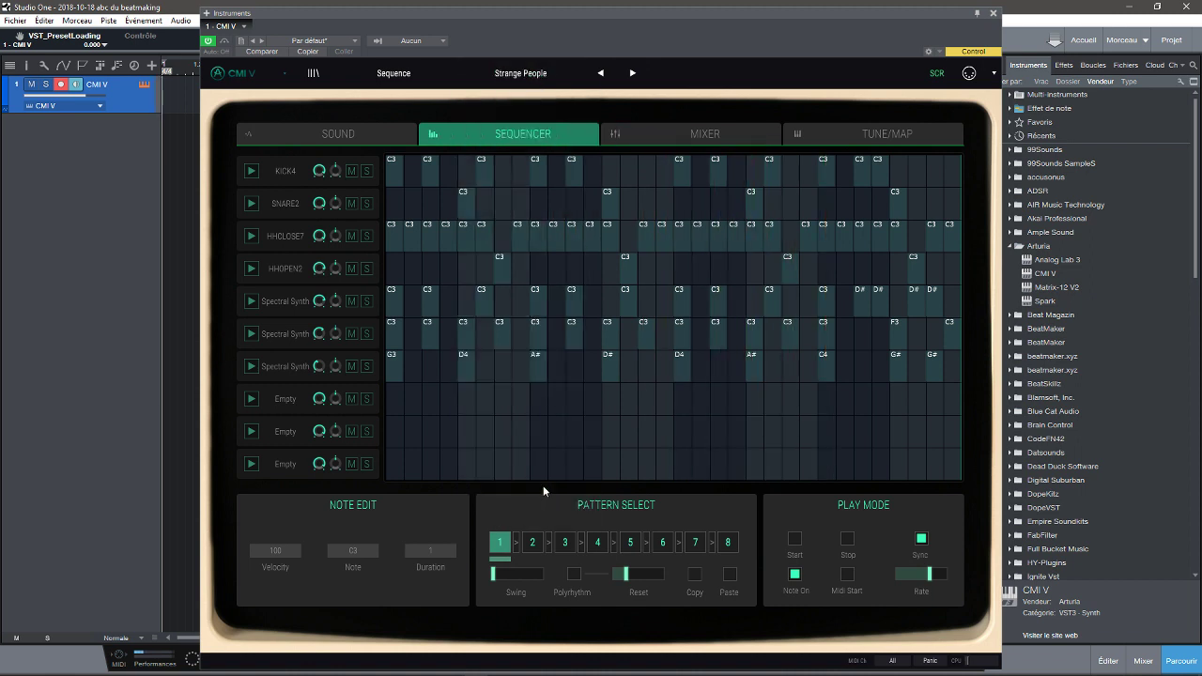
{"action": "key", "text": "space"}
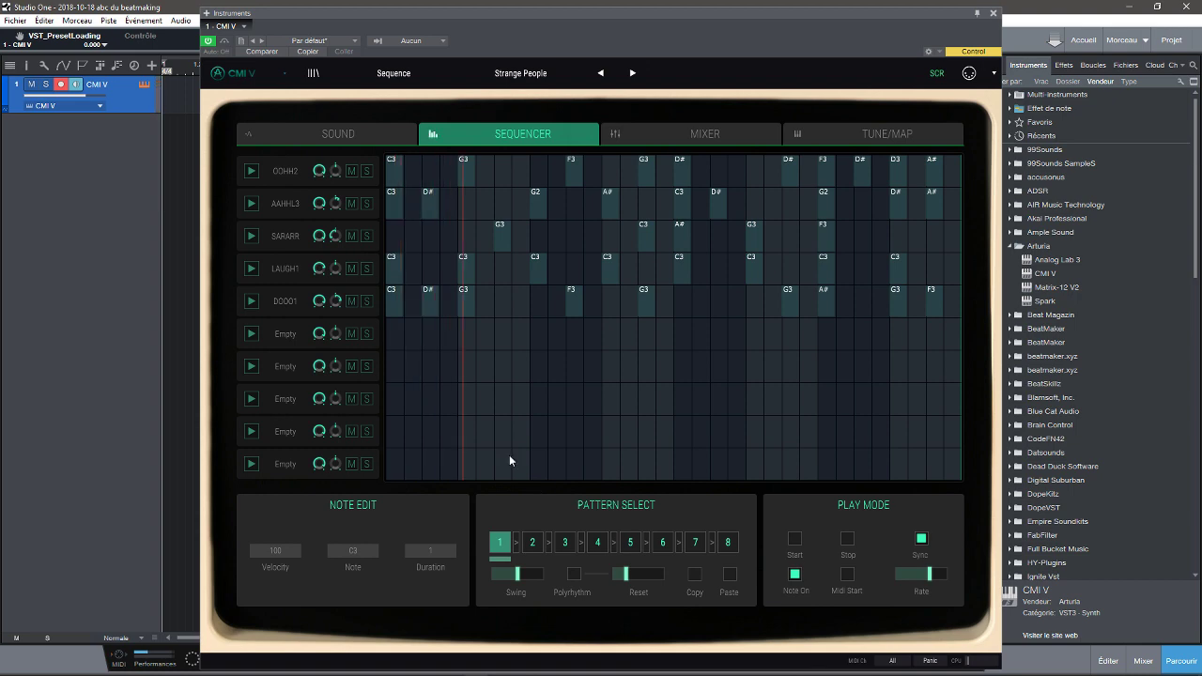
{"action": "left_click", "coordinate": [356, 129]}
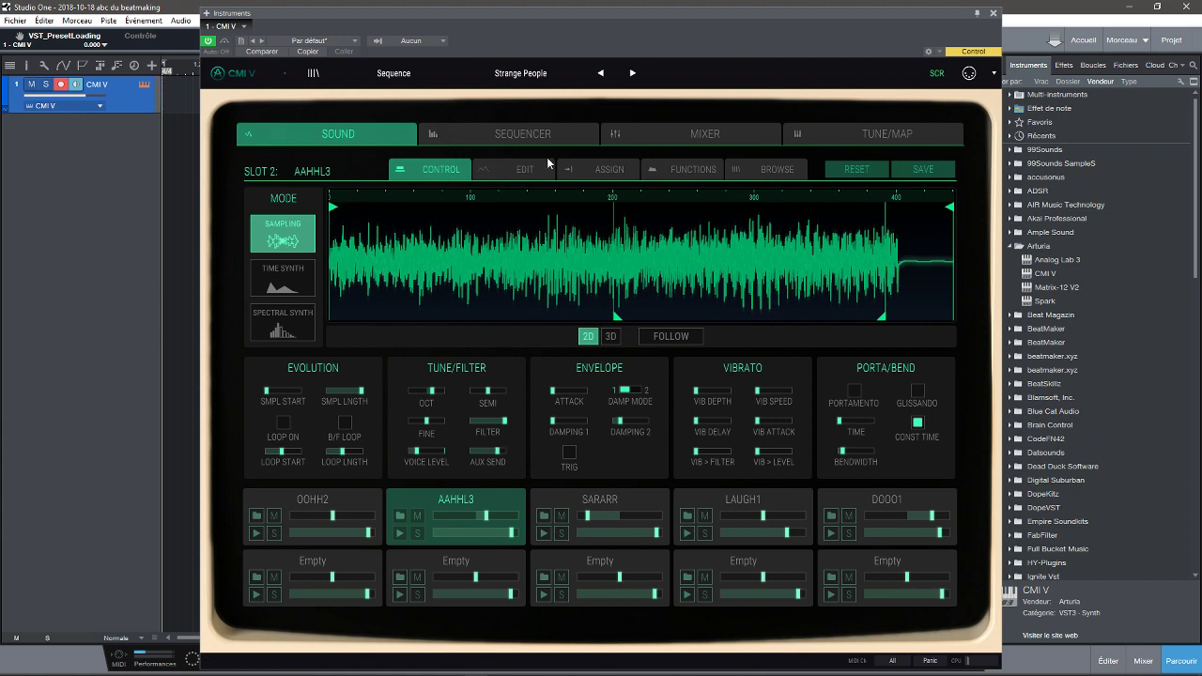
Load the XOX Electro preset, check its sequencer pattern and return to its sound settings
{"action": "left_click", "coordinate": [515, 75]}
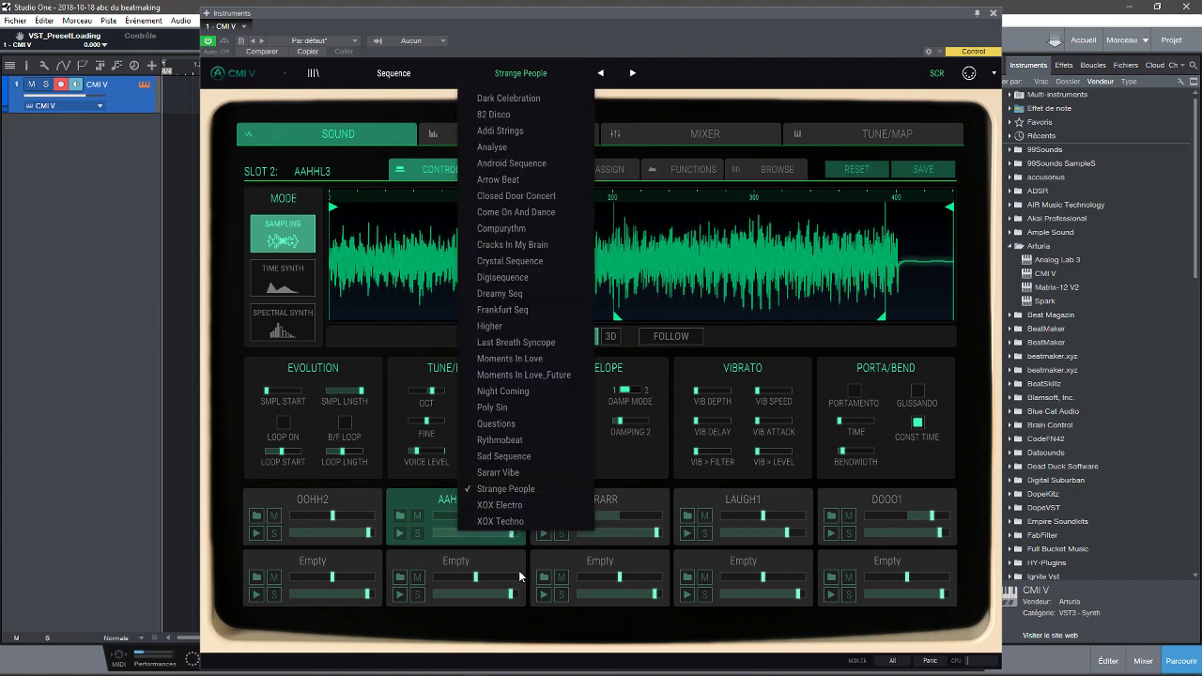
{"action": "left_click", "coordinate": [531, 509]}
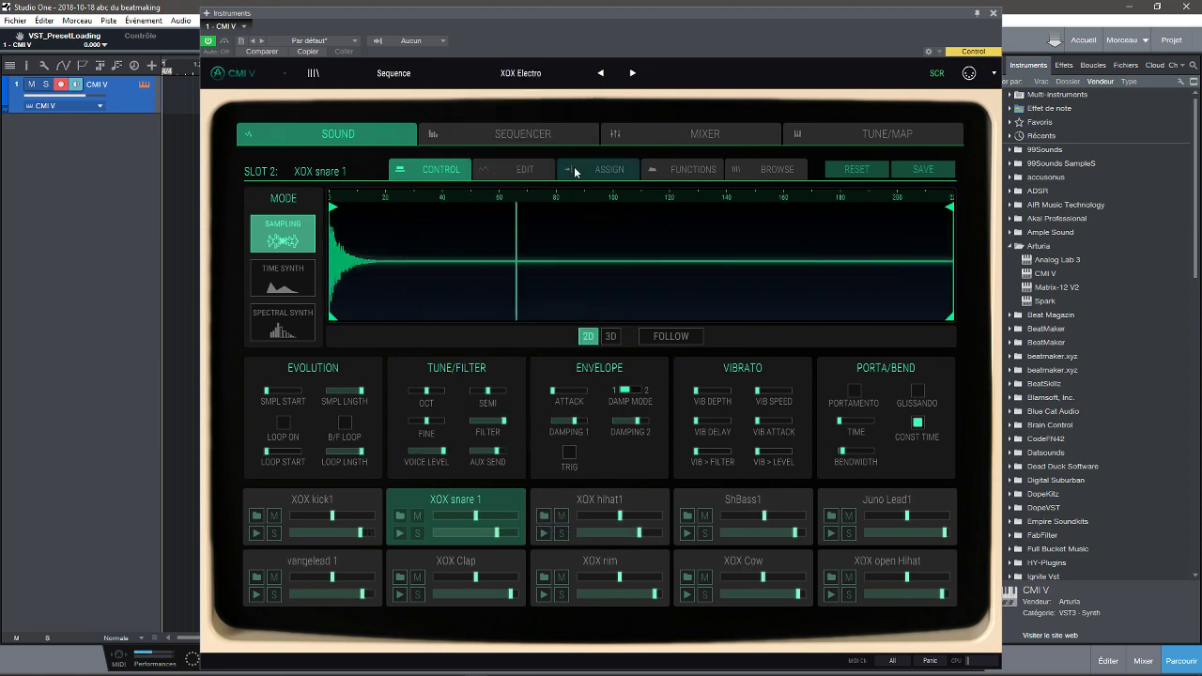
{"action": "left_click", "coordinate": [527, 134]}
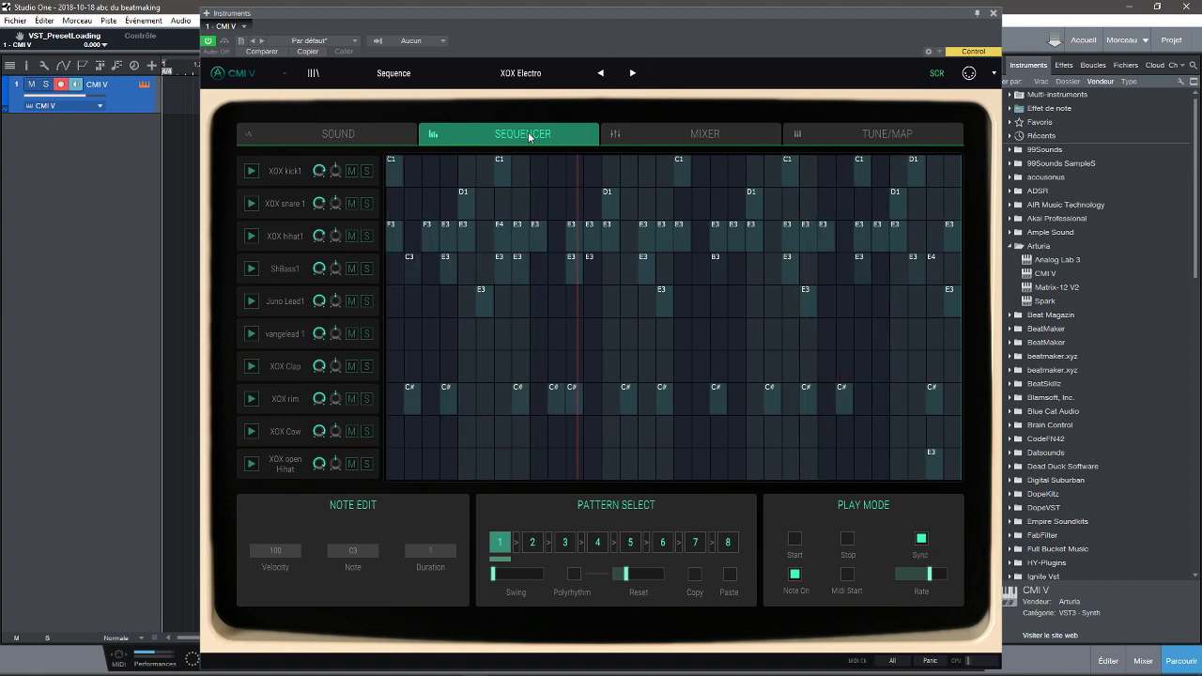
{"action": "left_click", "coordinate": [349, 131]}
Load the Choir X preset from the Pad category and advance to the following preset, Choir5
{"action": "left_click", "coordinate": [392, 71]}
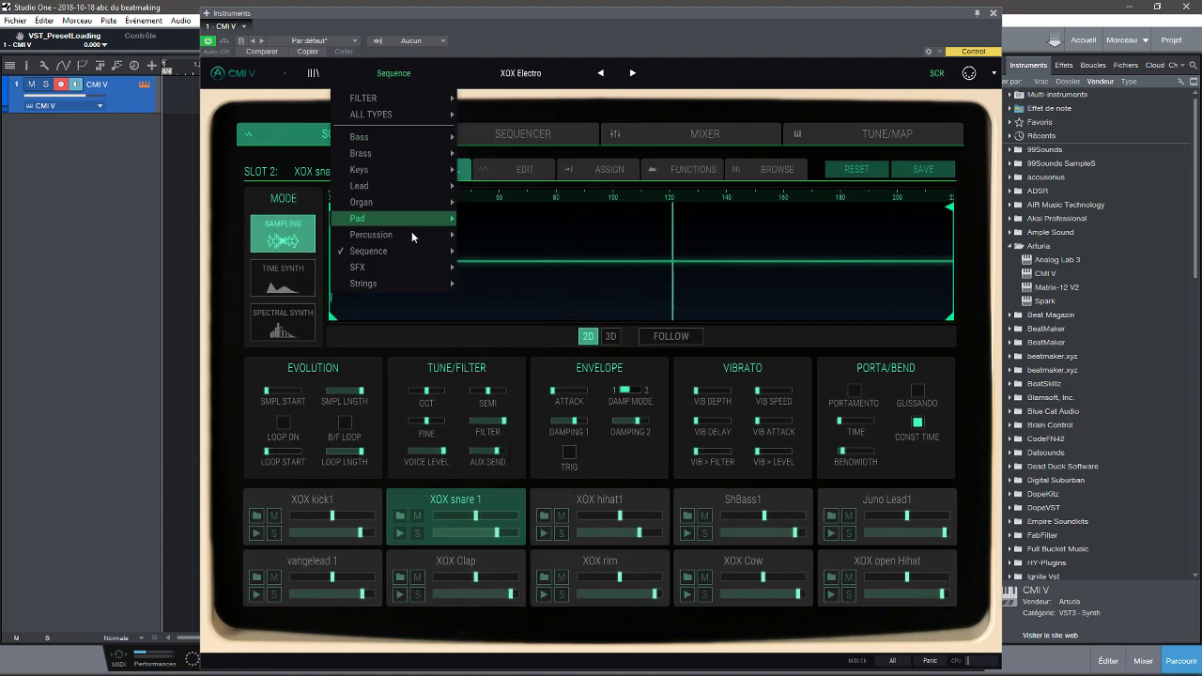
{"action": "mouse_move", "coordinate": [381, 216]}
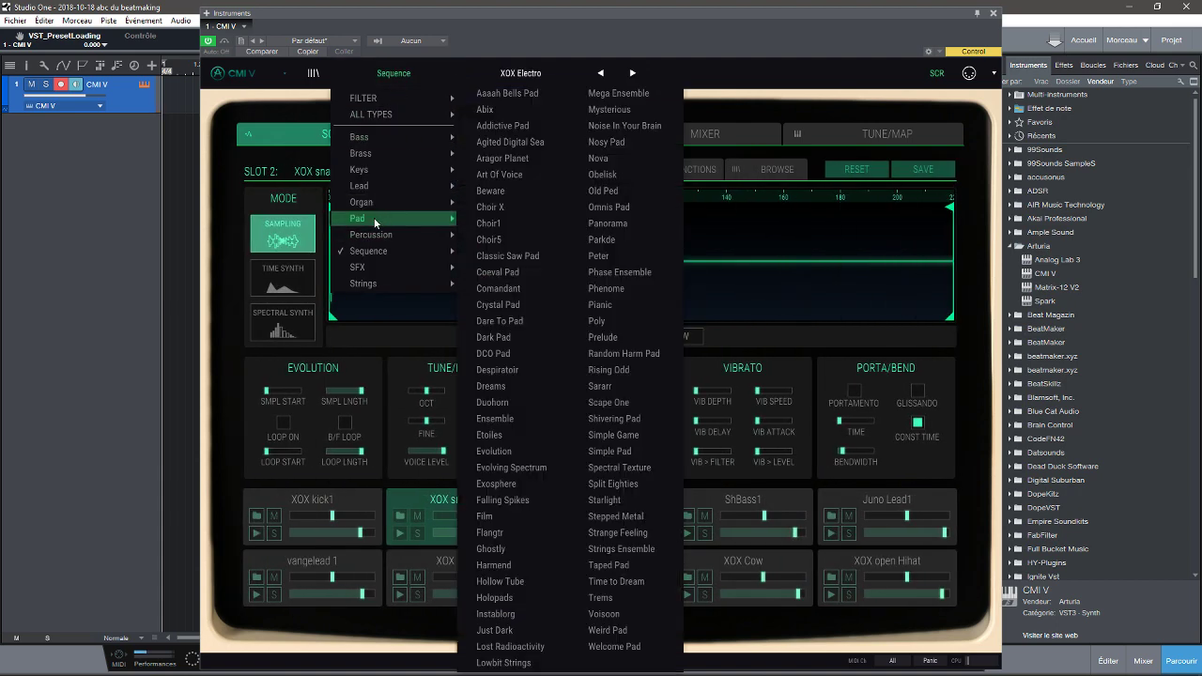
{"action": "left_click", "coordinate": [532, 214]}
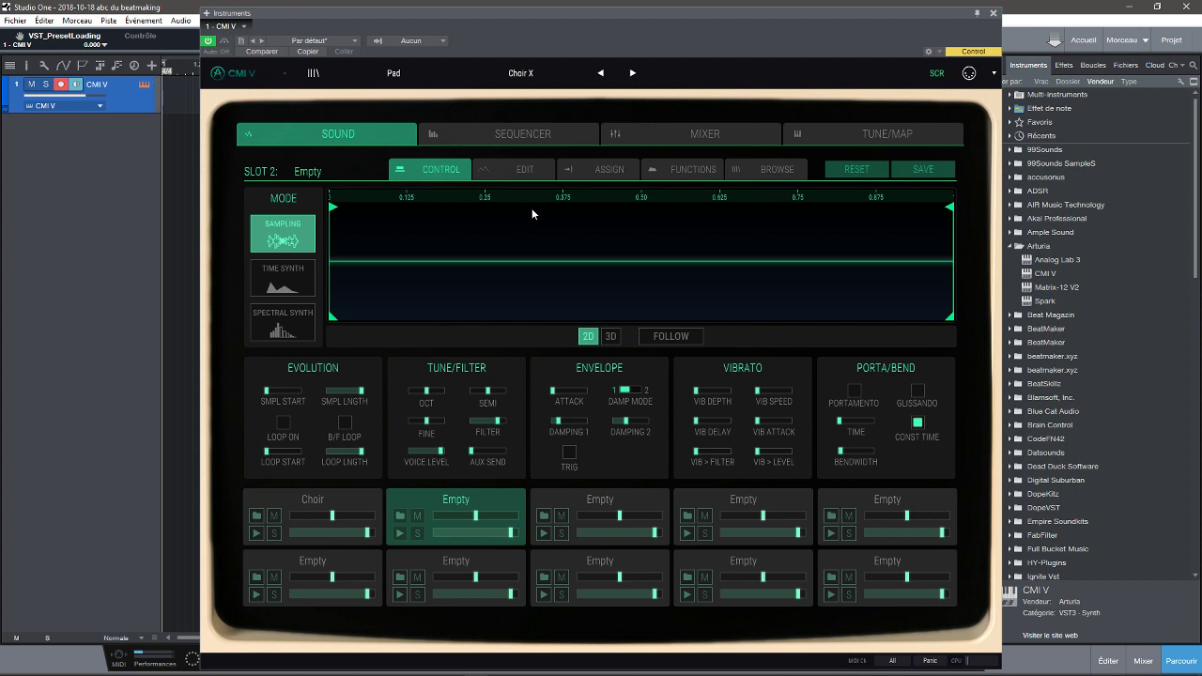
{"action": "left_click", "coordinate": [549, 83]}
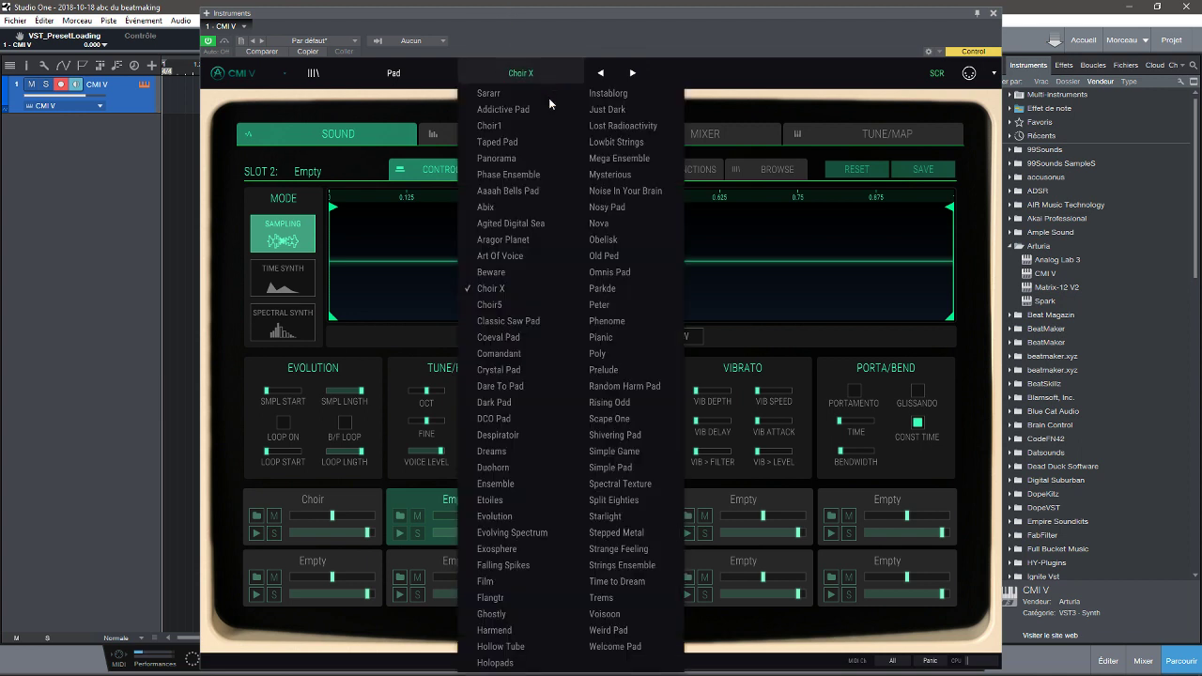
{"action": "left_click", "coordinate": [636, 74]}
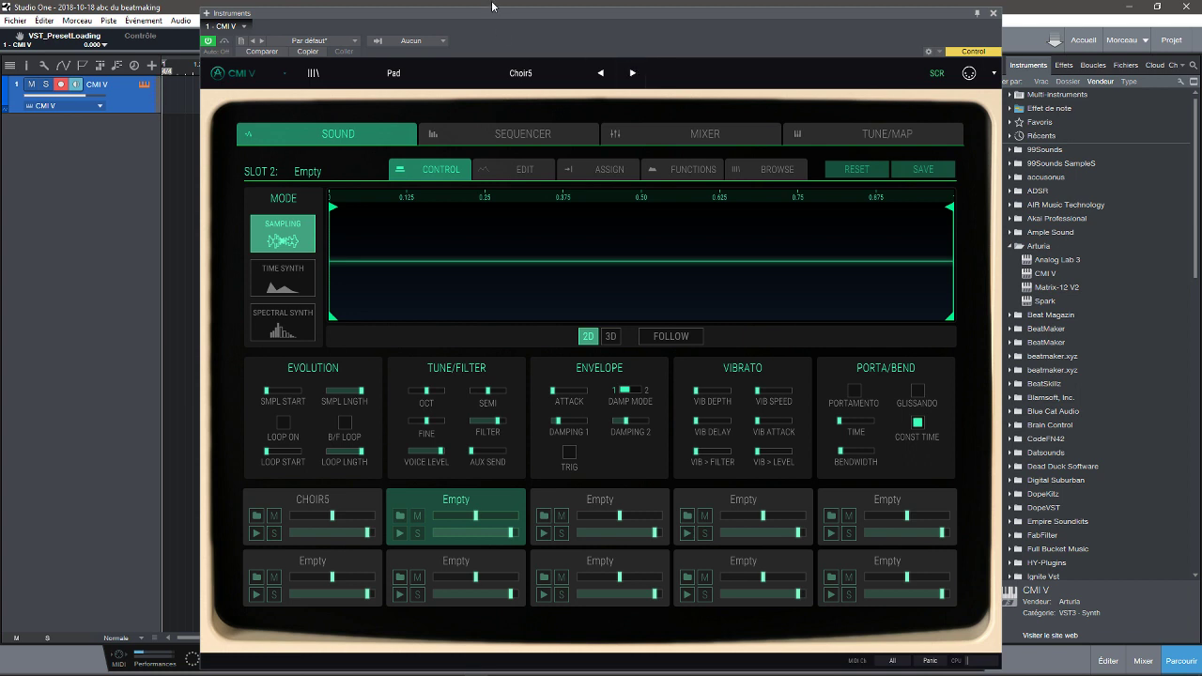
Reset the sound in slot 2, open the sound browser and reset the slot again
{"action": "left_click", "coordinate": [865, 171]}
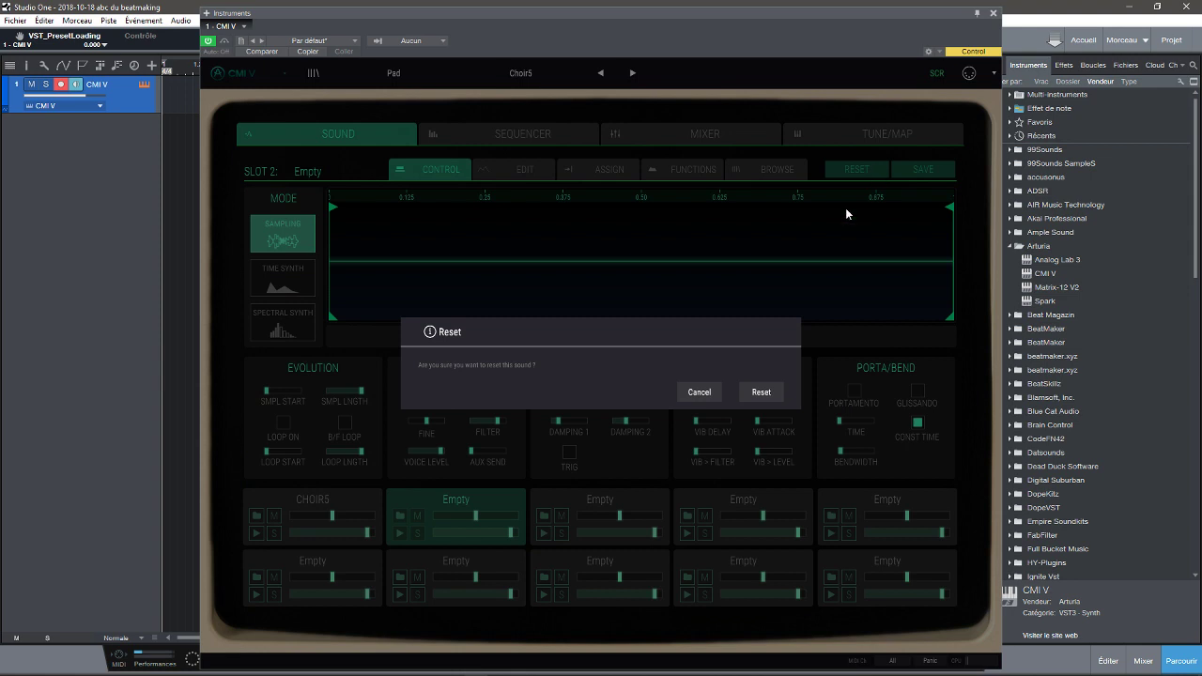
{"action": "left_click", "coordinate": [759, 395]}
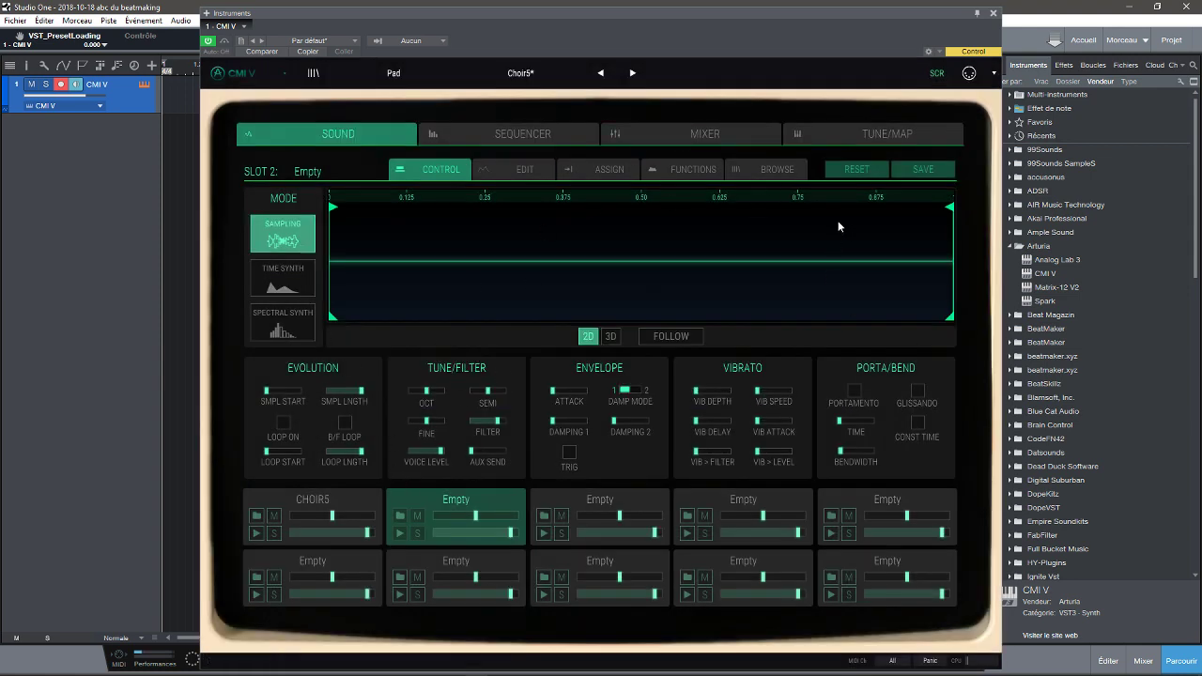
{"action": "left_click", "coordinate": [765, 170]}
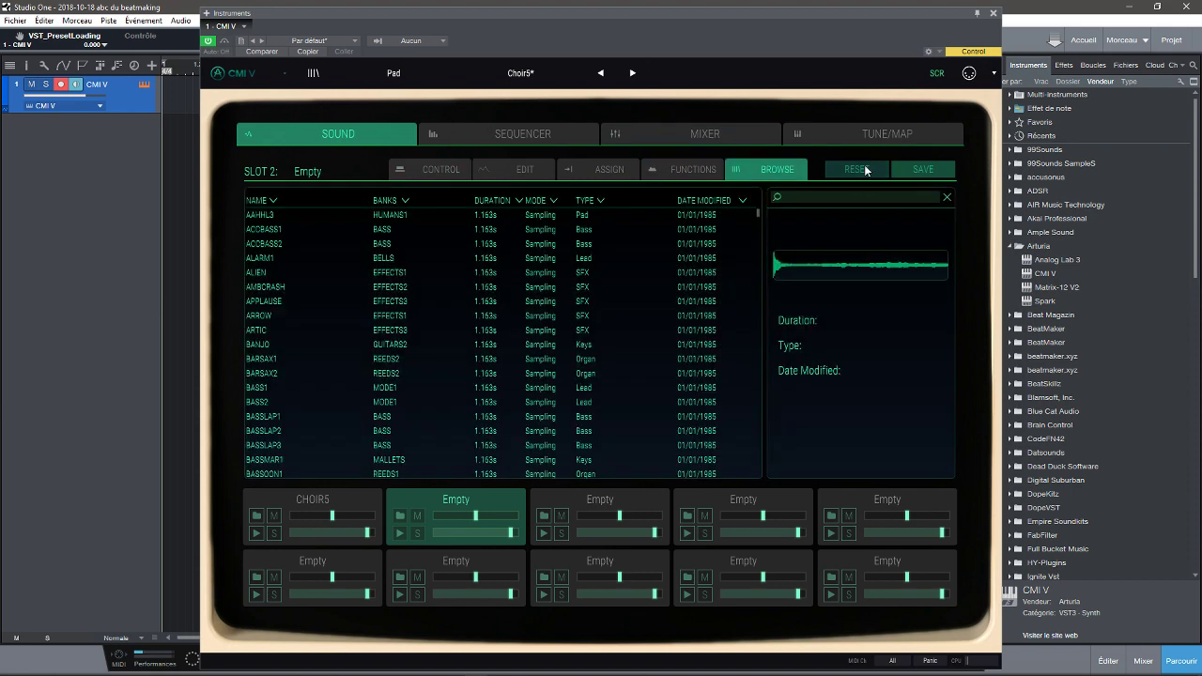
{"action": "left_click", "coordinate": [866, 171]}
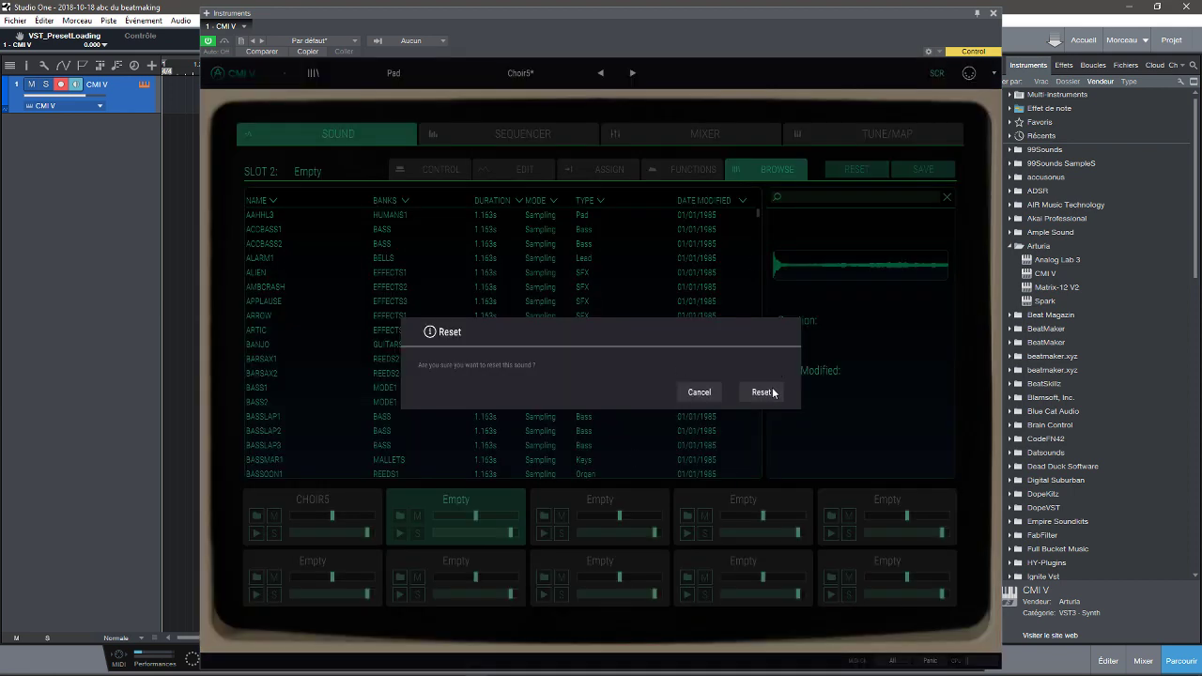
{"action": "left_click", "coordinate": [768, 392]}
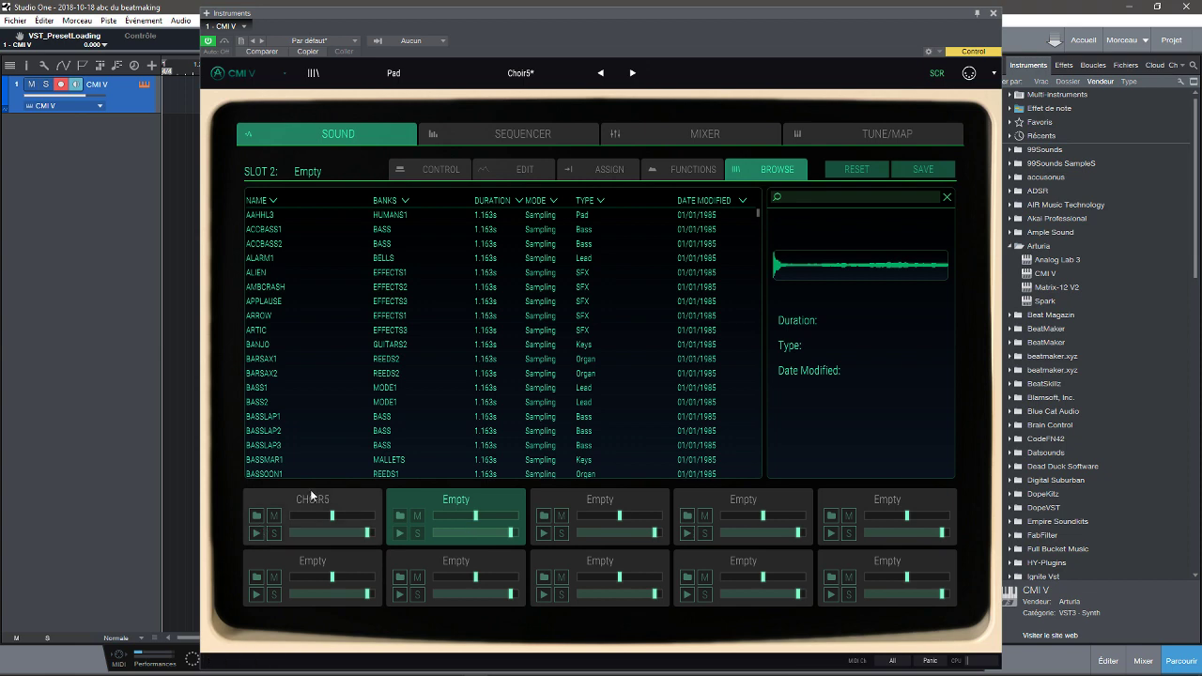
Try to load Break Sub Bass.wav from the What About EDM Squad 2 folder "Kit 04 G#min 128 BPM" into slot 1
{"action": "left_click", "coordinate": [257, 517]}
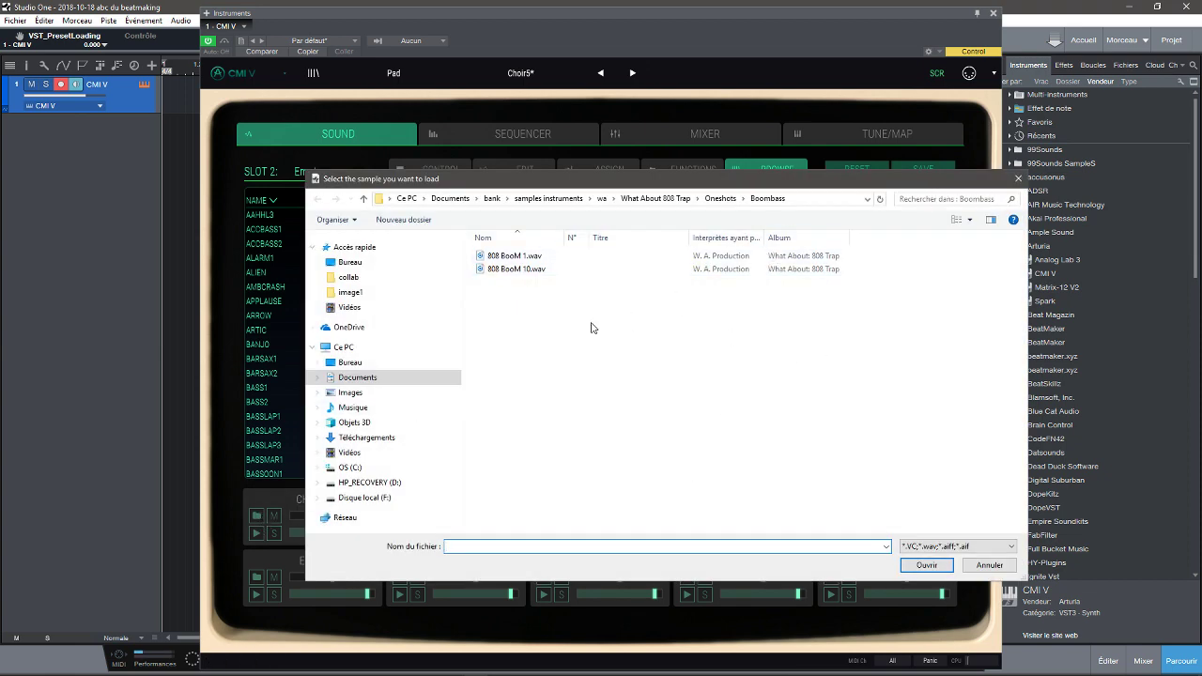
{"action": "left_click", "coordinate": [598, 199]}
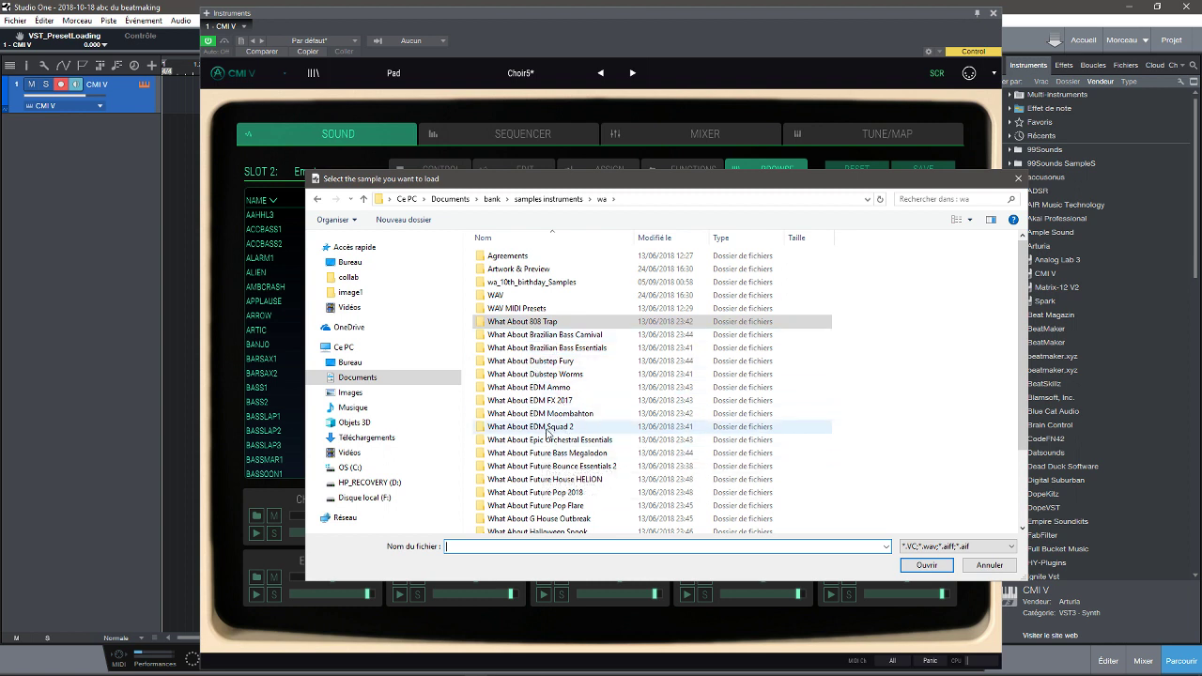
{"action": "double_click", "coordinate": [549, 428]}
{"action": "double_click", "coordinate": [523, 257]}
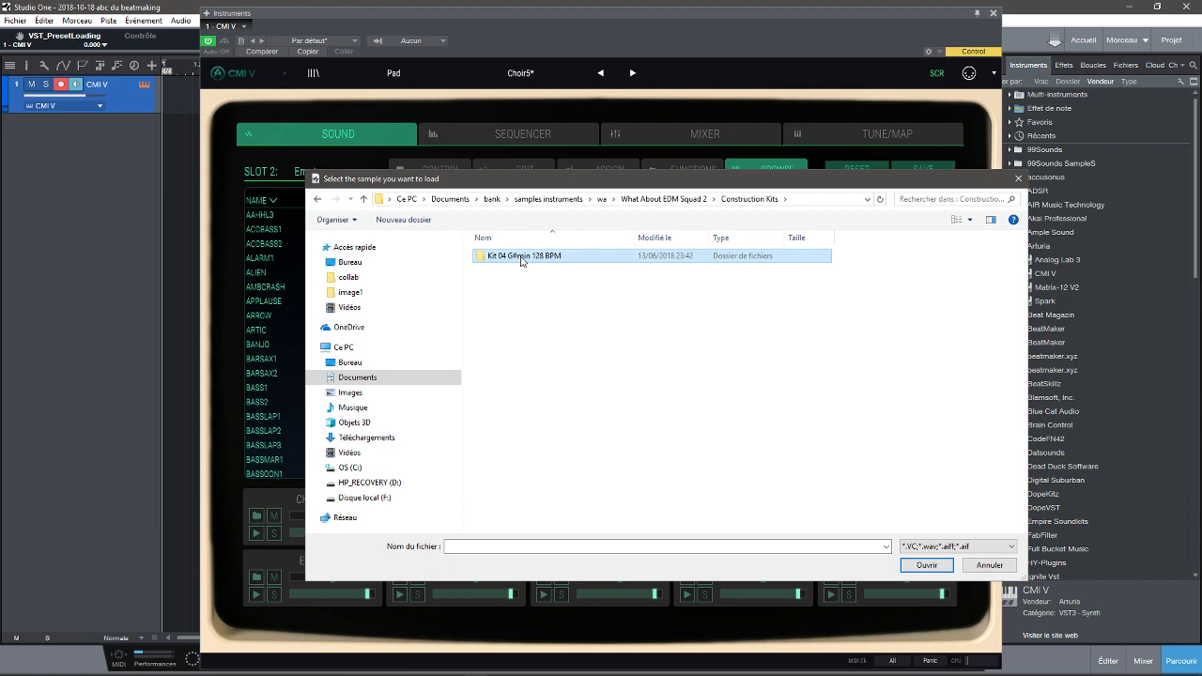
{"action": "double_click", "coordinate": [521, 257]}
{"action": "left_click", "coordinate": [520, 308]}
{"action": "left_click", "coordinate": [927, 566]}
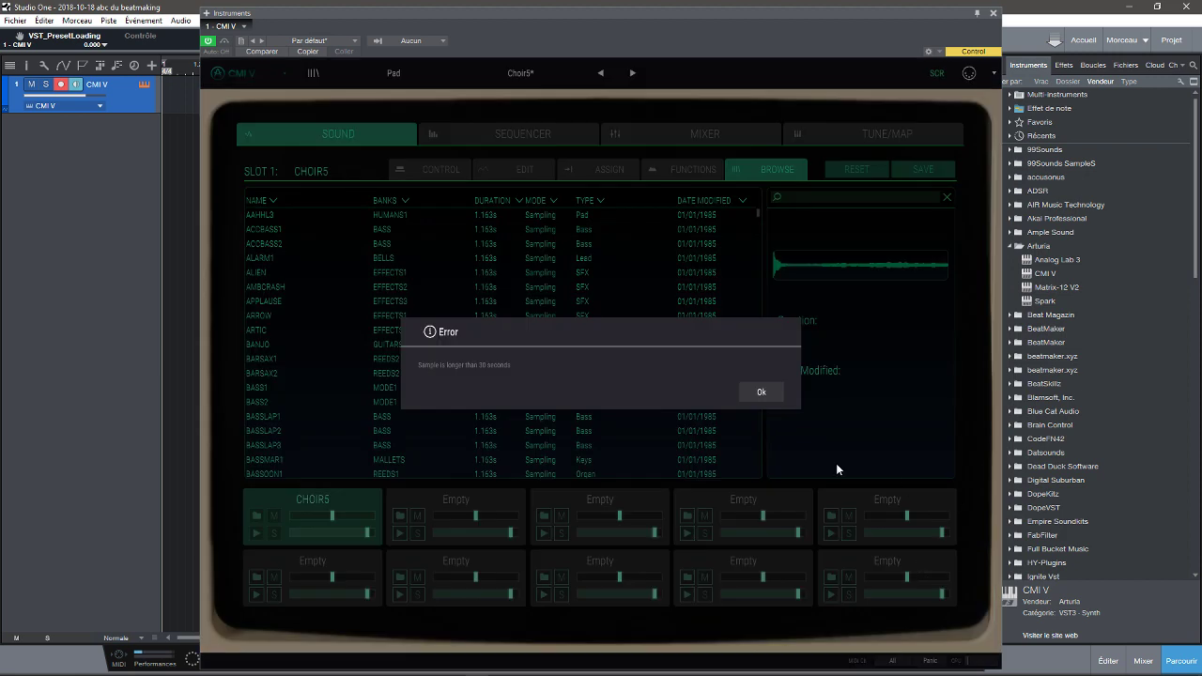
{"action": "left_click", "coordinate": [761, 393]}
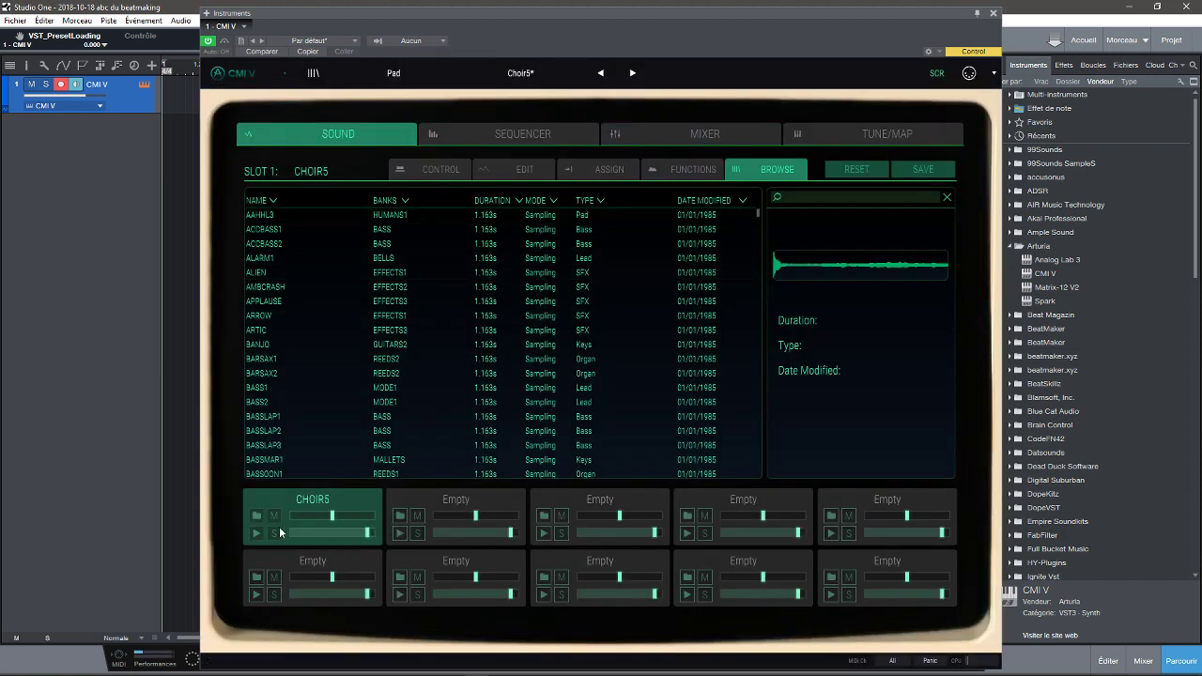
Load AH.WAV from a subfolder of the samples instruments library into slot 1
{"action": "left_click", "coordinate": [258, 516]}
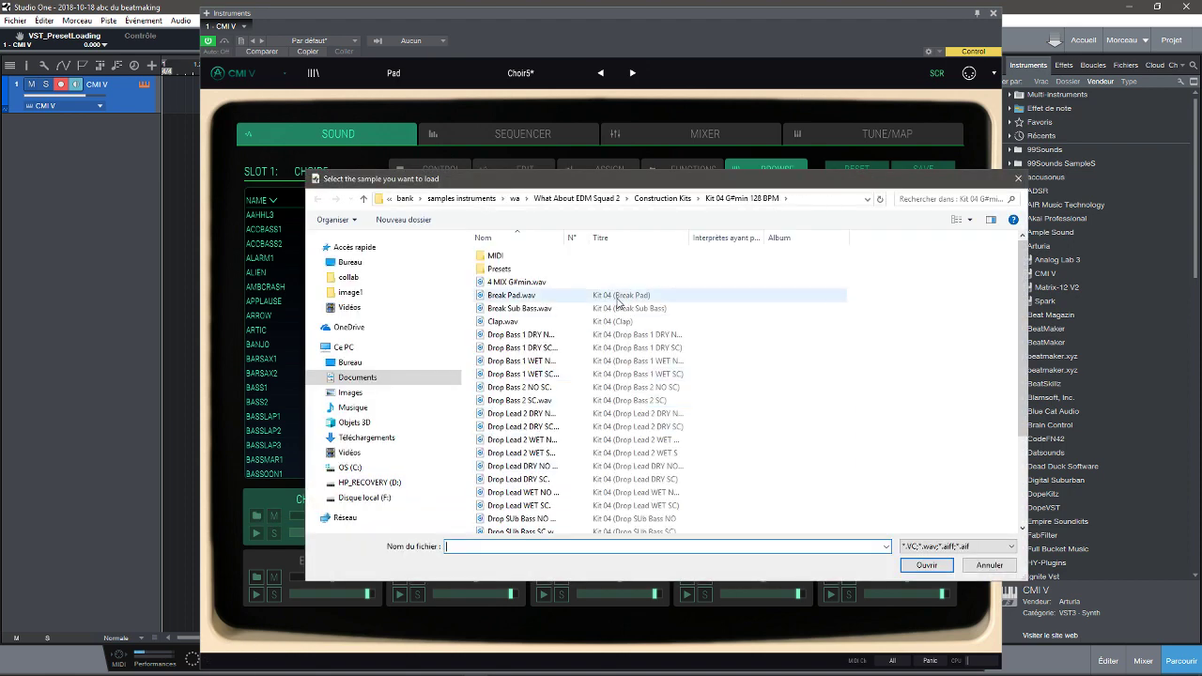
{"action": "left_click", "coordinate": [465, 199]}
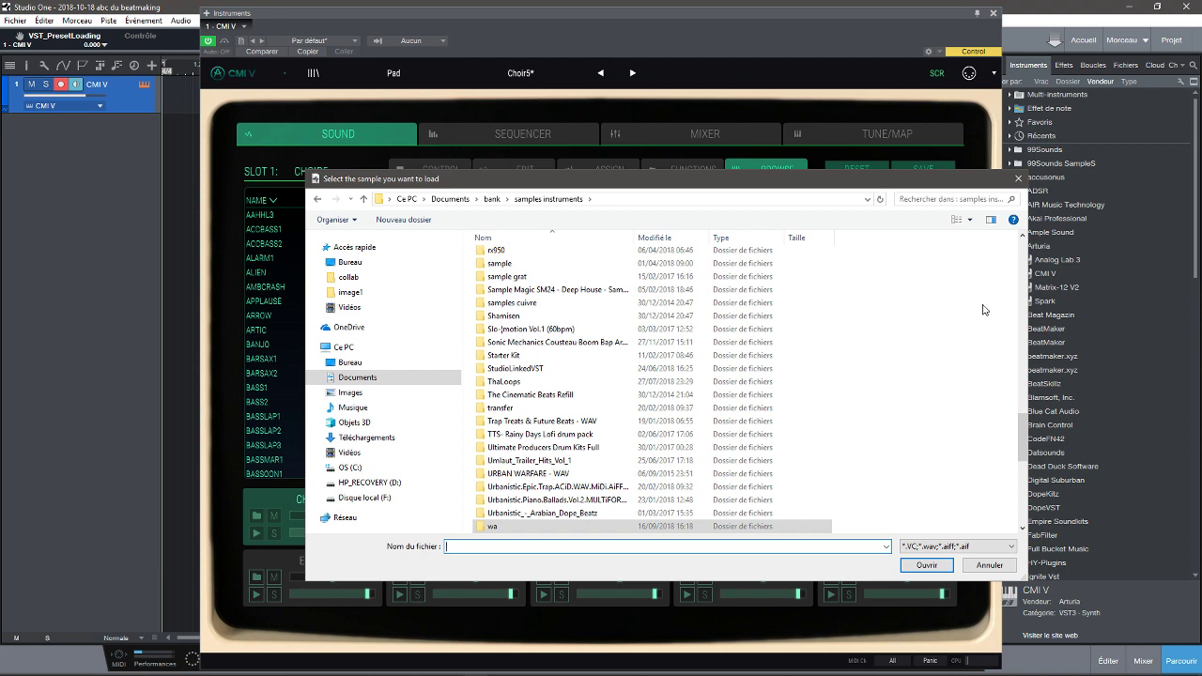
{"action": "left_click_drag", "start_coordinate": [1027, 437], "coordinate": [1022, 387]}
{"action": "double_click", "coordinate": [495, 464]}
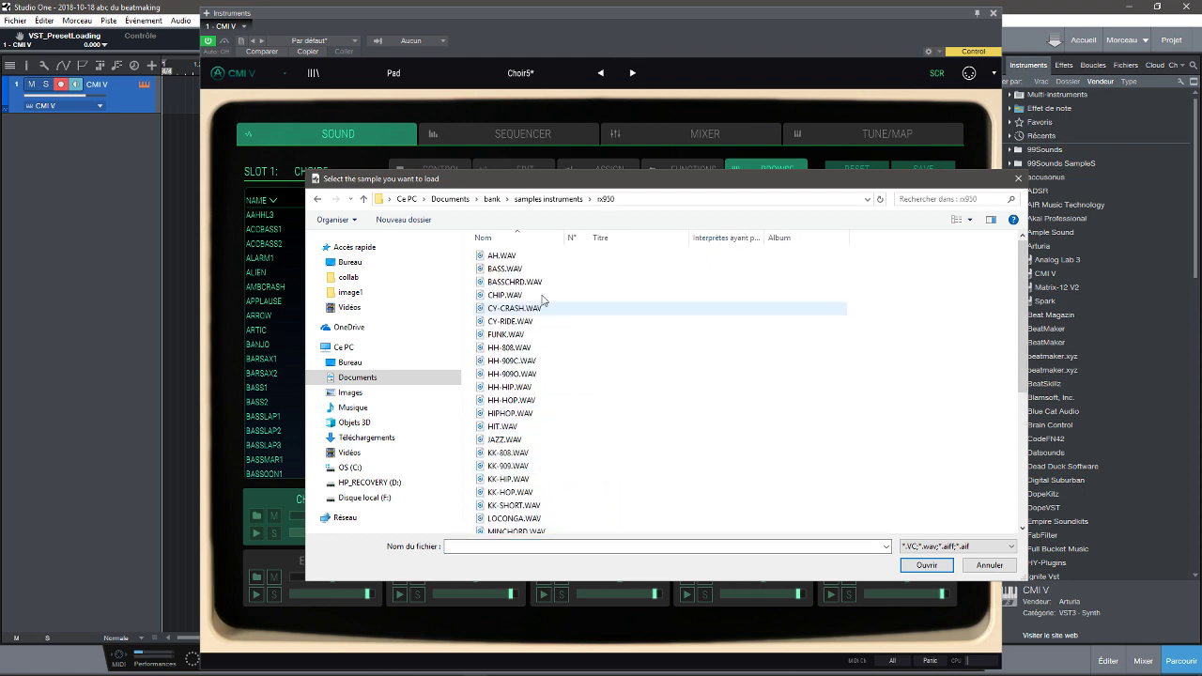
{"action": "double_click", "coordinate": [507, 258]}
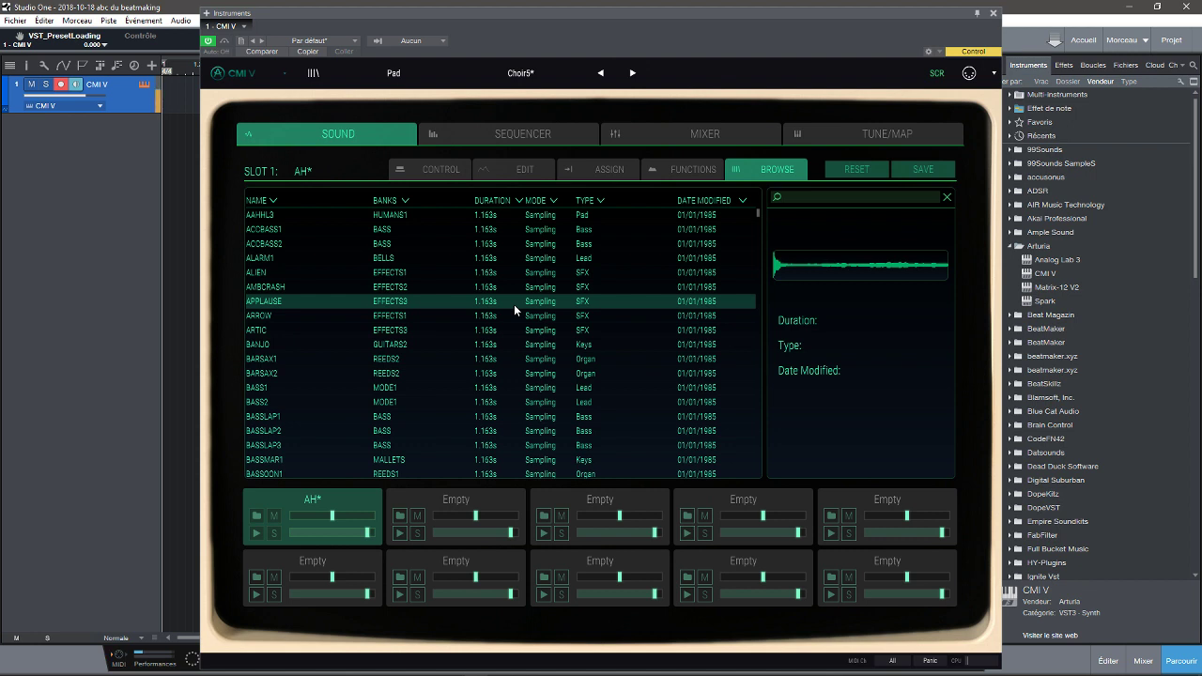
Show the AH sample's sound controls and turn off both its loop and its back-and-forth loop
{"action": "left_click", "coordinate": [427, 173]}
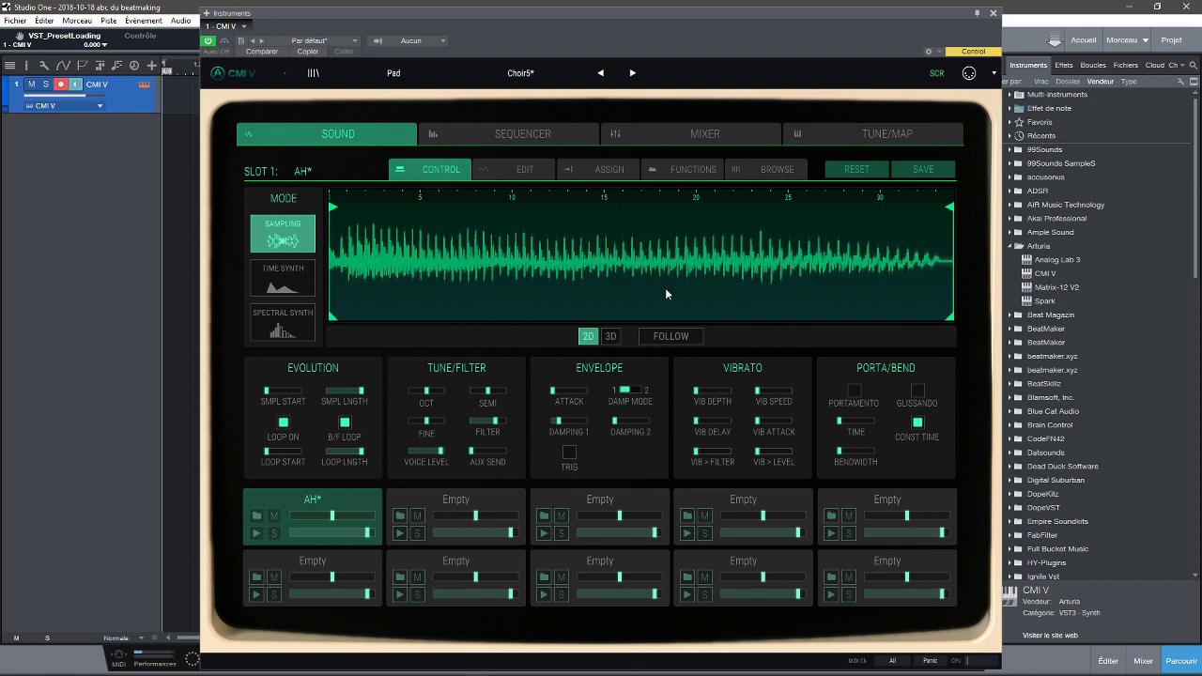
{"action": "left_click", "coordinate": [283, 424]}
{"action": "left_click", "coordinate": [344, 423]}
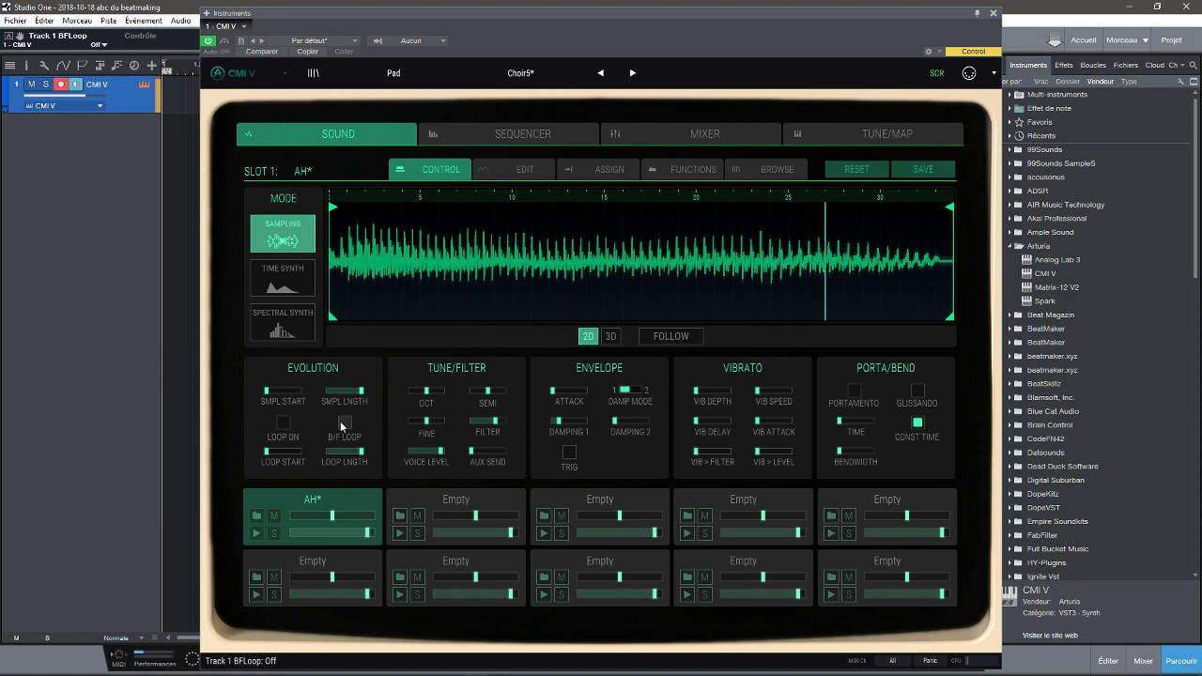
Set the empty slot 2 to Spectral Synth mode and lower its main level to -12.5 dB
{"action": "left_click", "coordinate": [447, 508]}
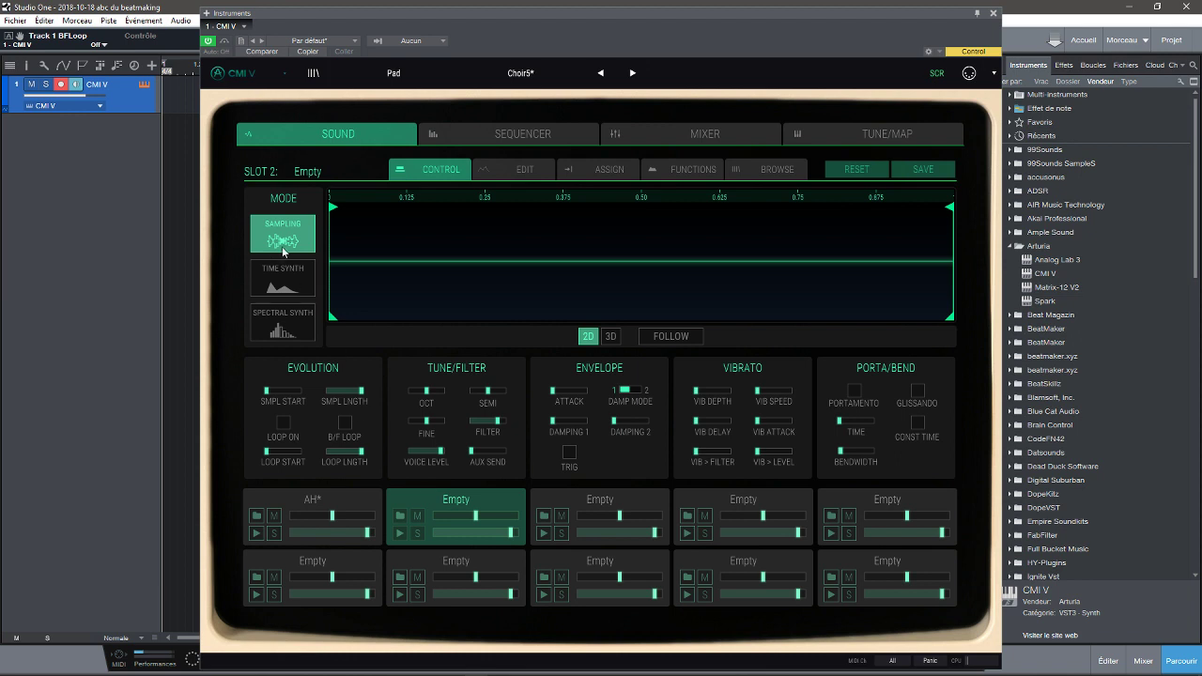
{"action": "left_click", "coordinate": [288, 281]}
{"action": "left_click", "coordinate": [282, 321]}
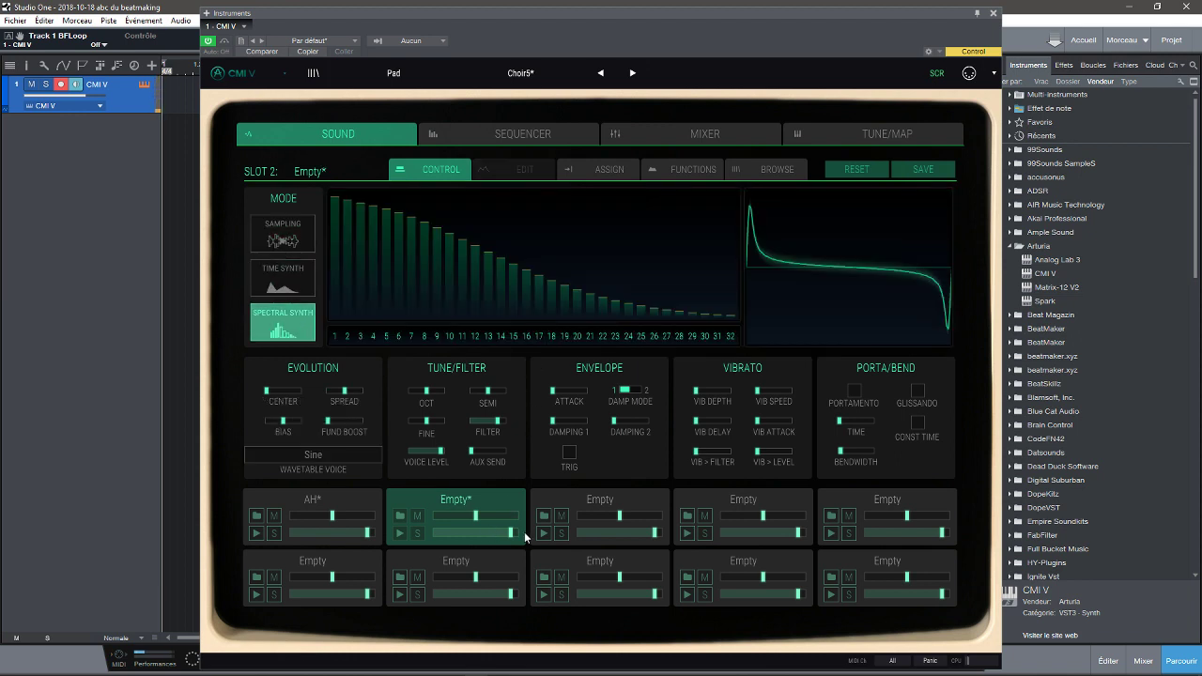
{"action": "left_click_drag", "start_coordinate": [512, 537], "coordinate": [463, 542]}
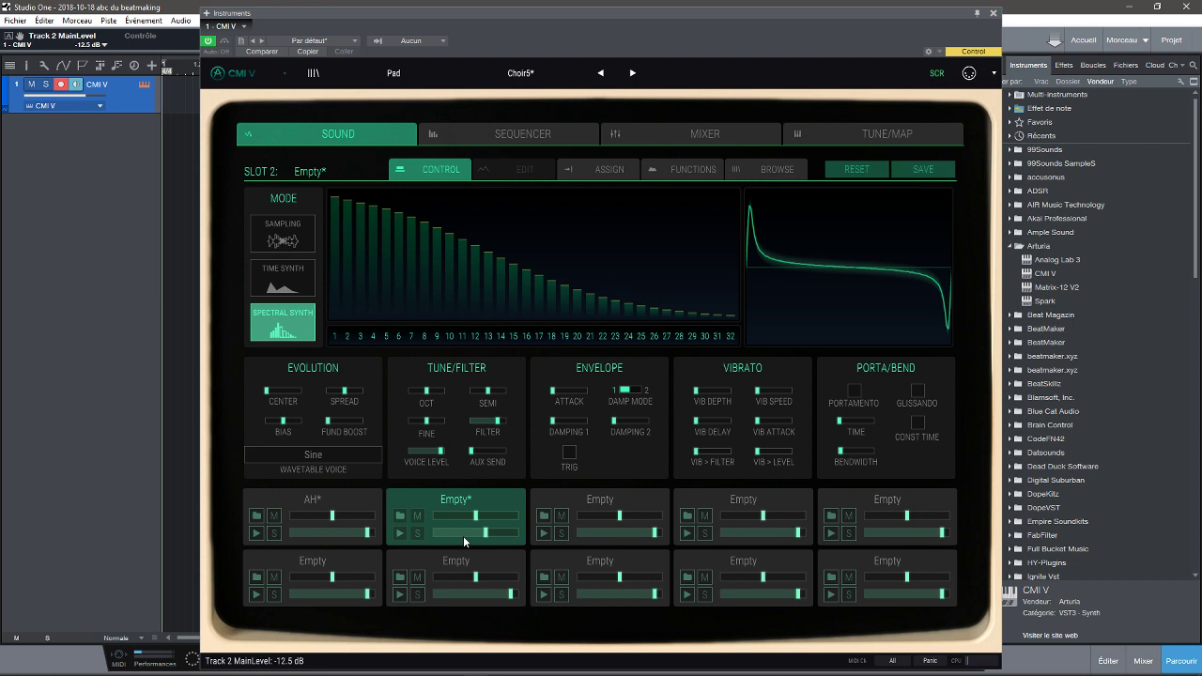
Load the next pad preset, Classic Saw Pad
{"action": "left_click", "coordinate": [632, 75]}
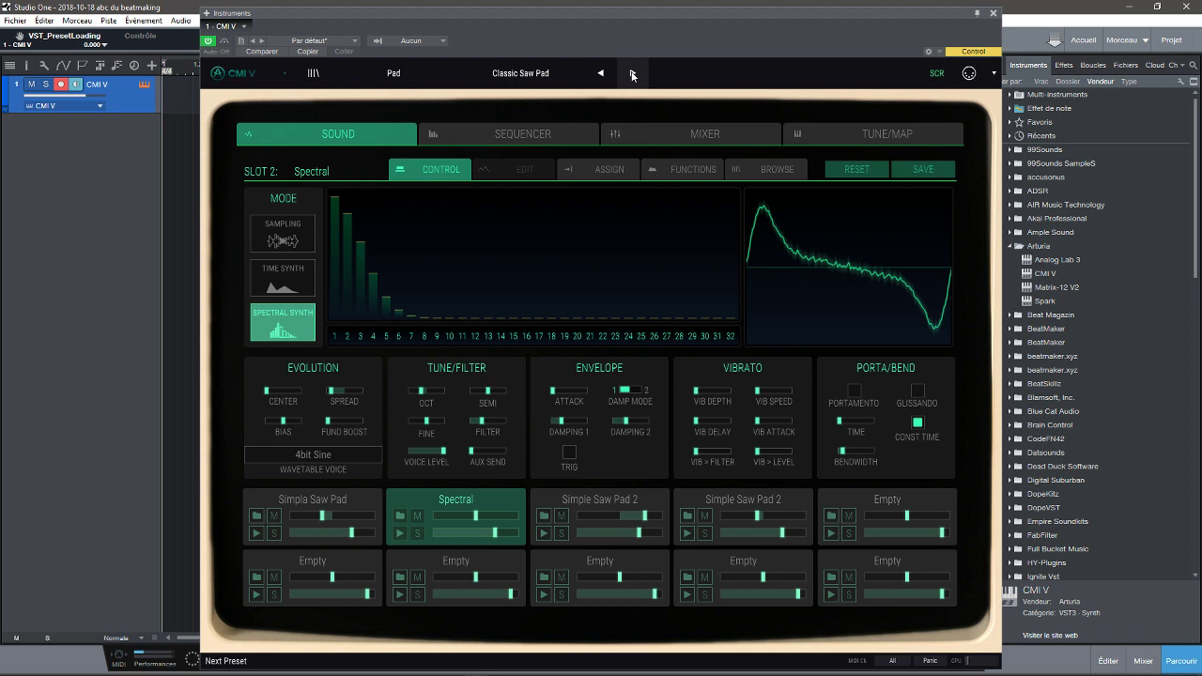
Switch to Chrome and review the Arturia CMI V product page from its introduction down to the announcement video
{"action": "mouse_move", "coordinate": [879, 674]}
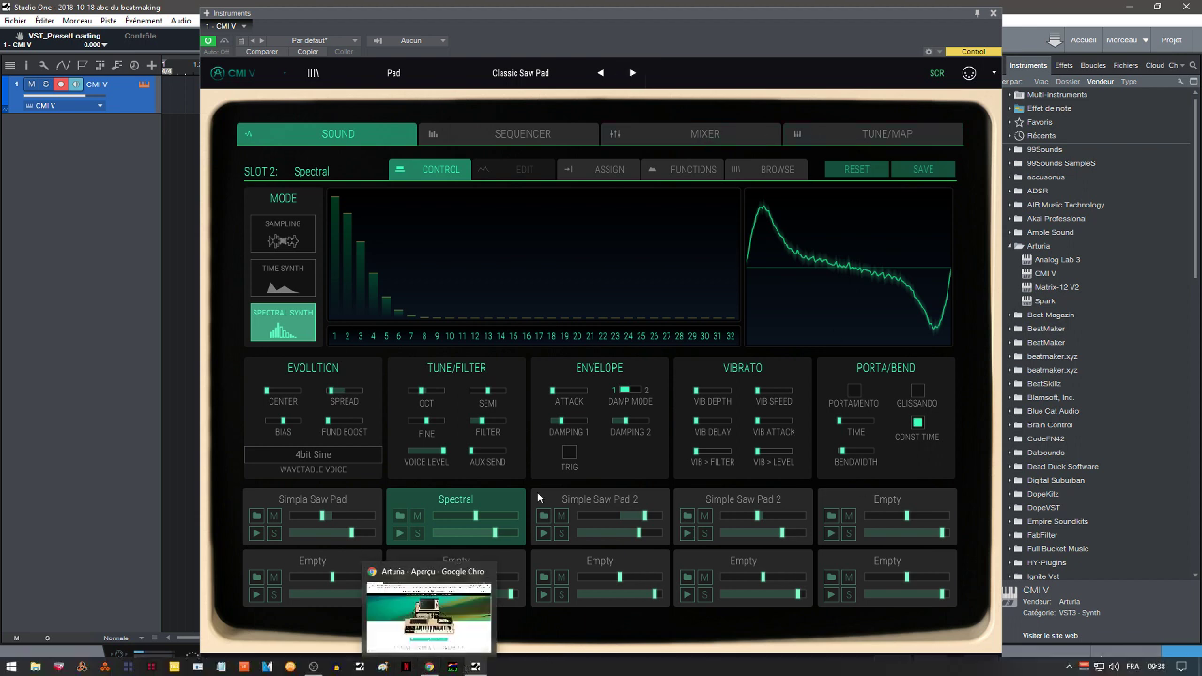
{"action": "left_click", "coordinate": [435, 668]}
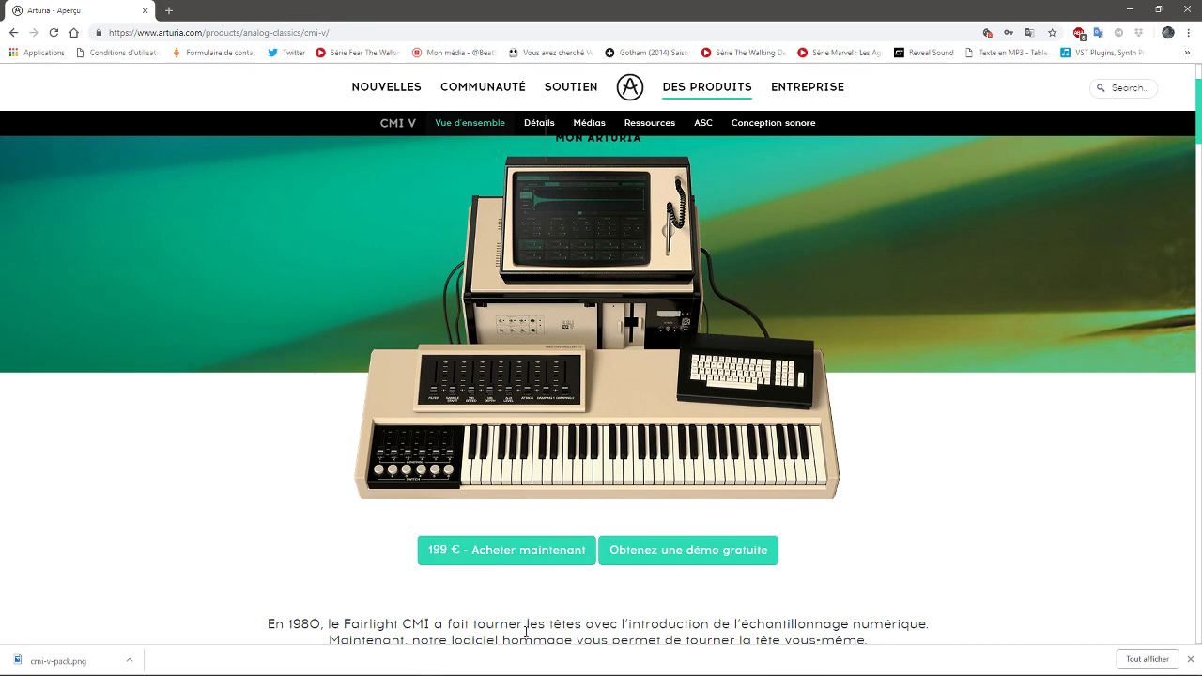
{"action": "left_click_drag", "start_coordinate": [1197, 117], "coordinate": [1198, 96]}
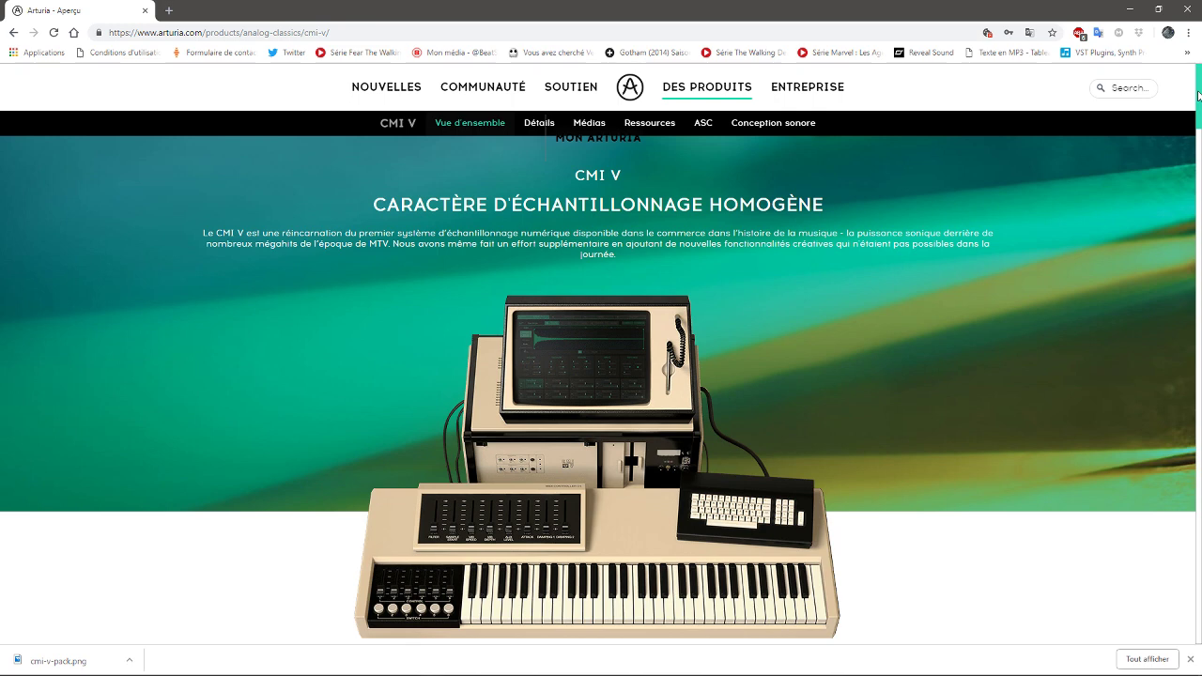
{"action": "mouse_move", "coordinate": [1198, 96]}
{"action": "left_mouse_down"}
{"action": "mouse_move", "coordinate": [1200, 121]}
{"action": "mouse_move", "coordinate": [1195, 103]}
{"action": "left_mouse_up"}
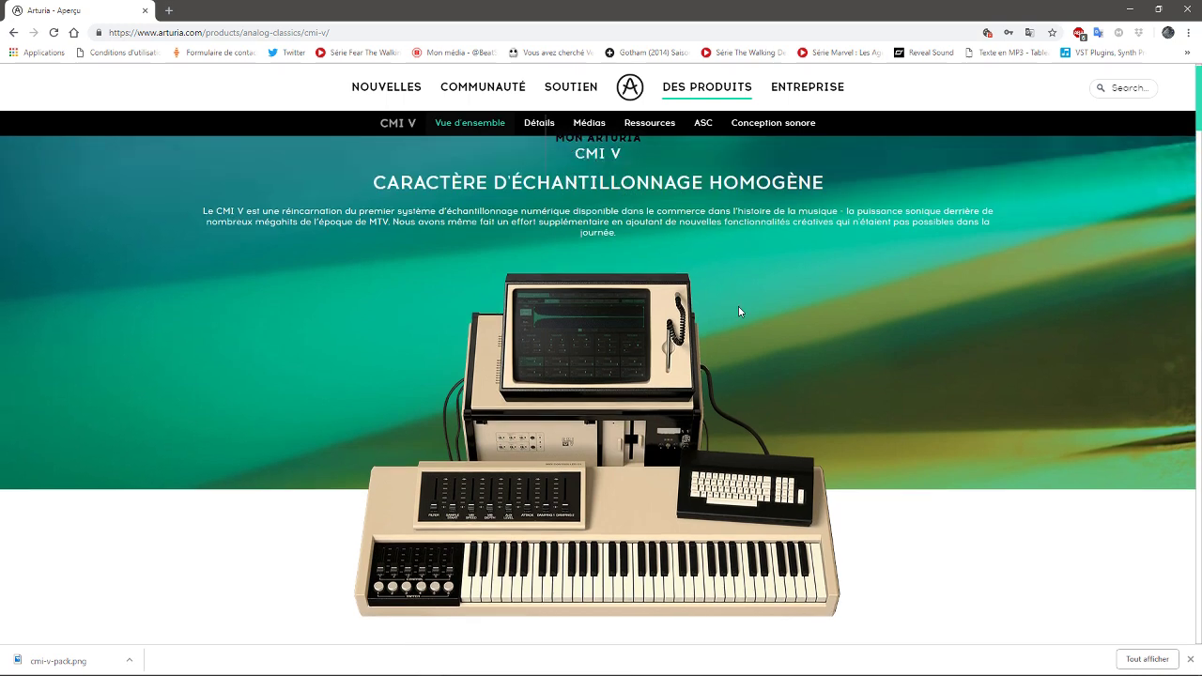
{"action": "left_click_drag", "start_coordinate": [1199, 92], "coordinate": [1199, 150]}
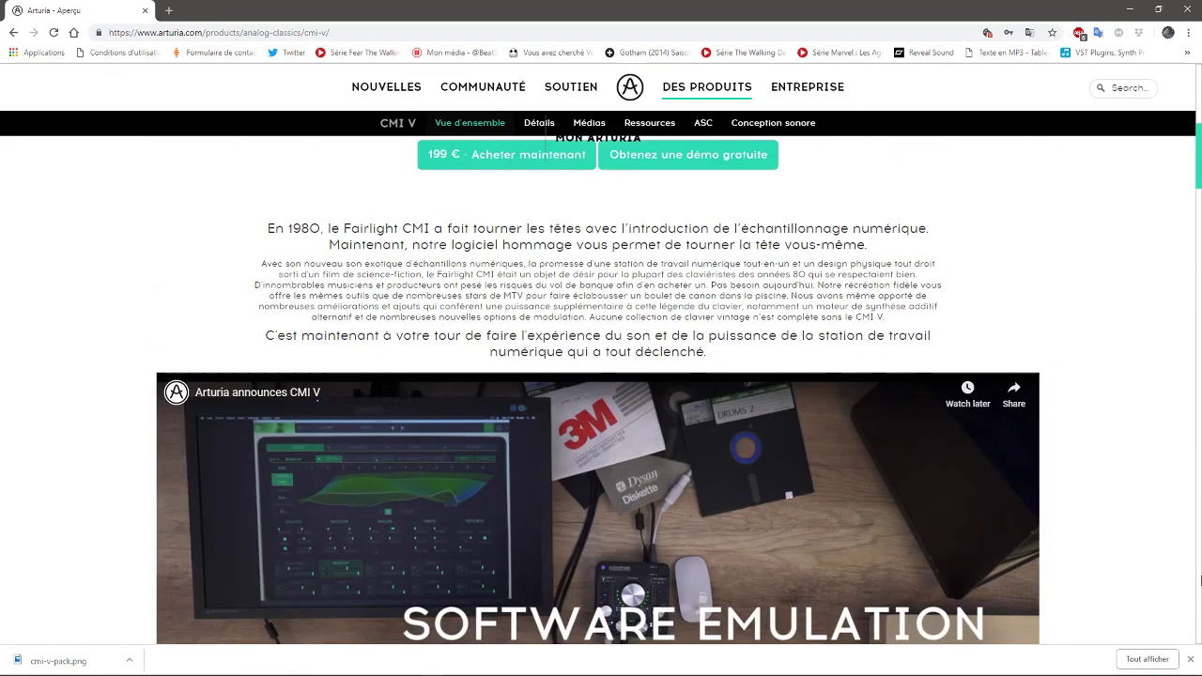